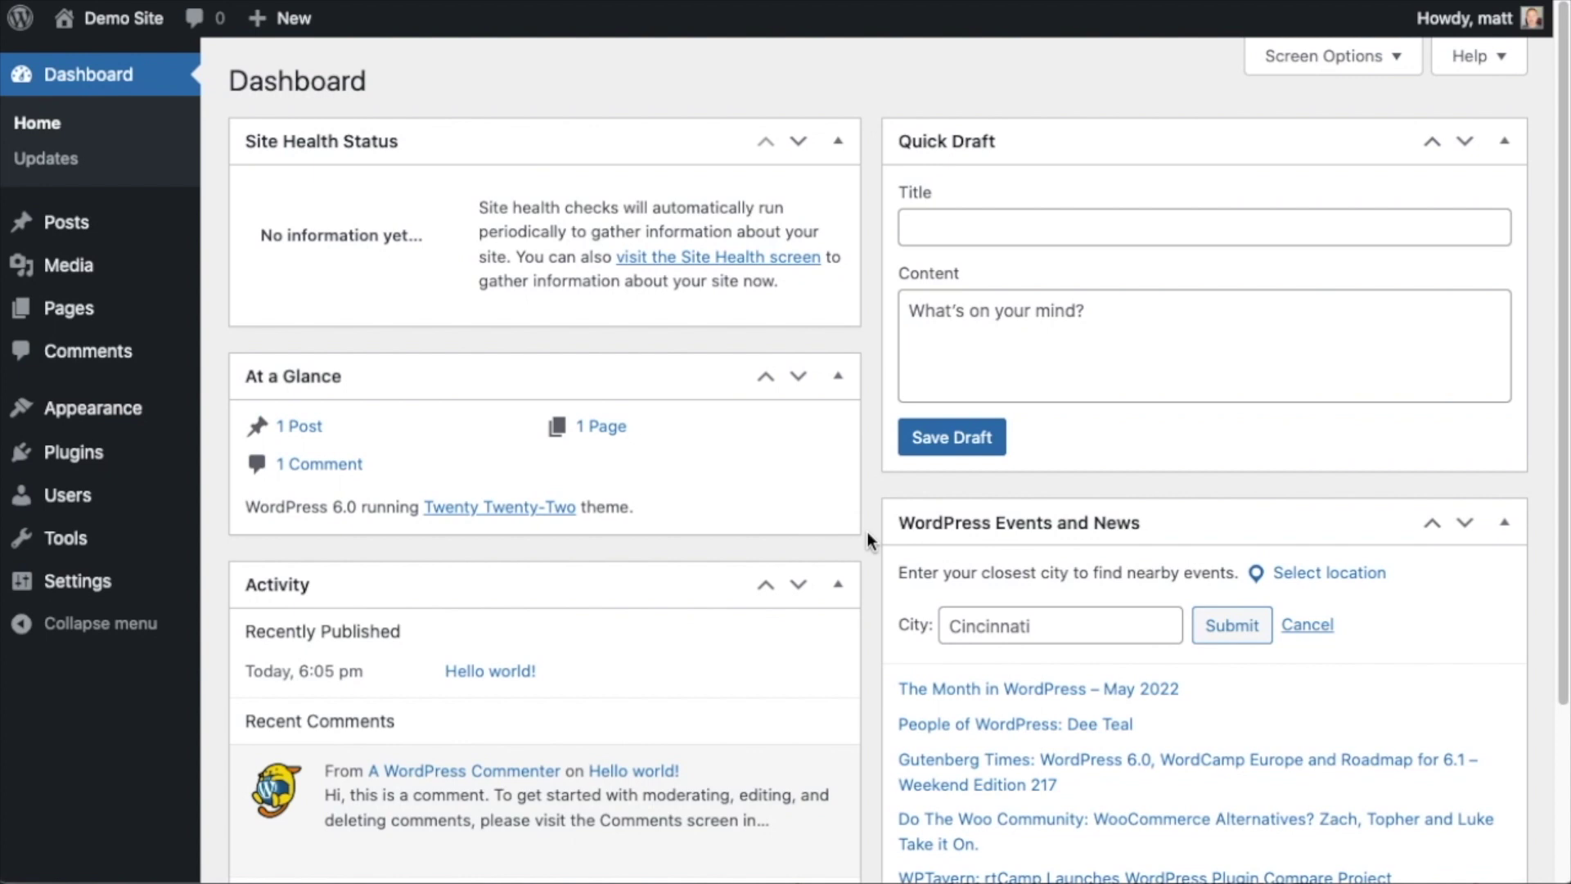
Go from the Plugins menu to the WordPress Add New plugins page
left_click(73, 457)
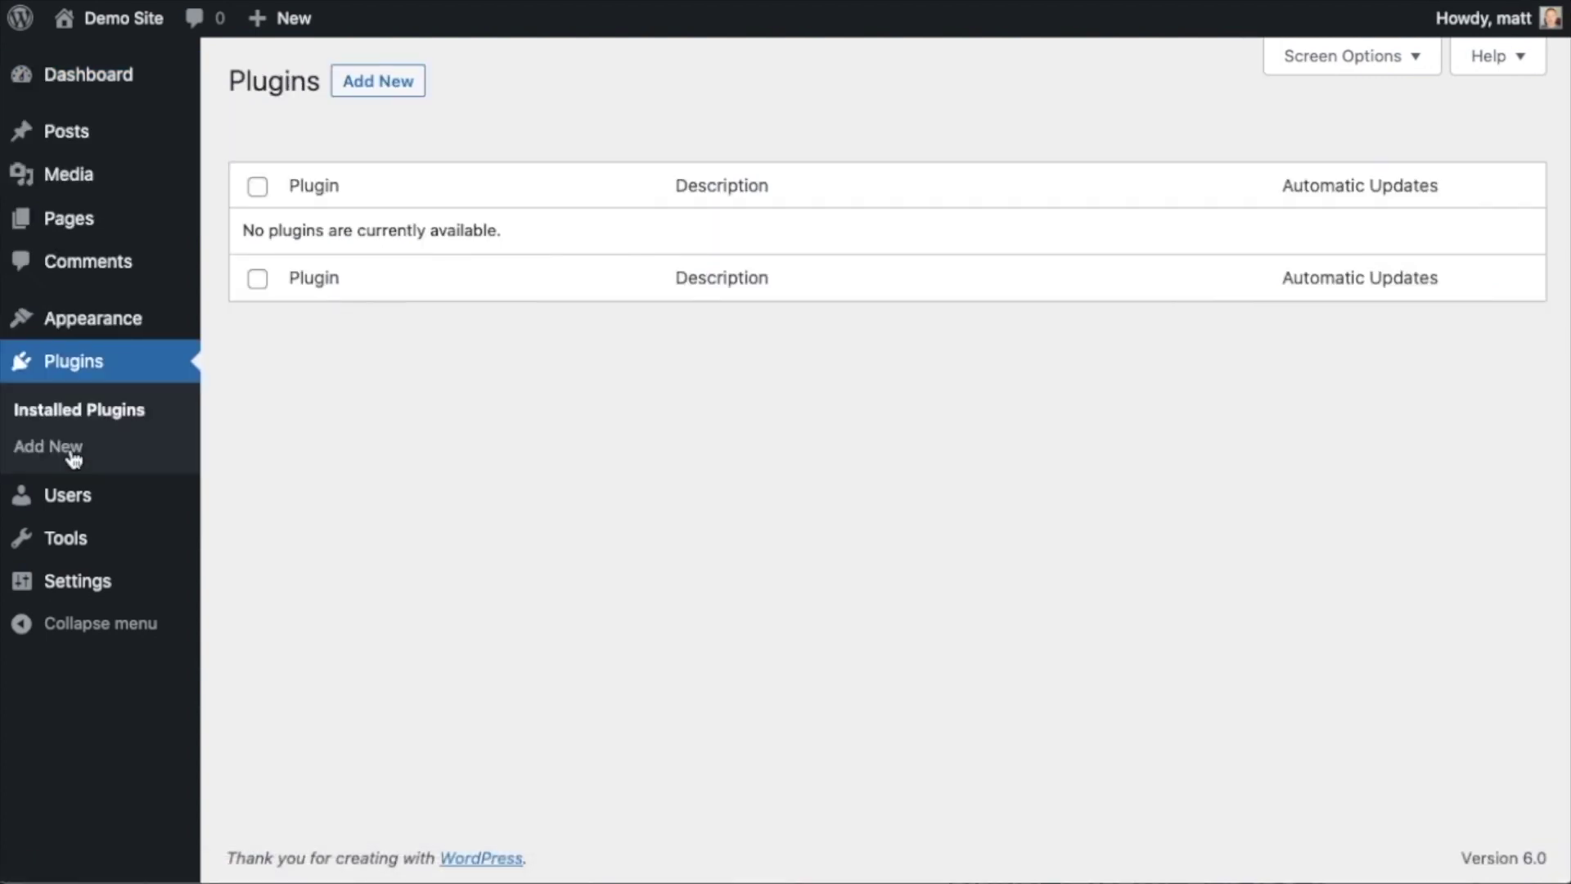
left_click(370, 82)
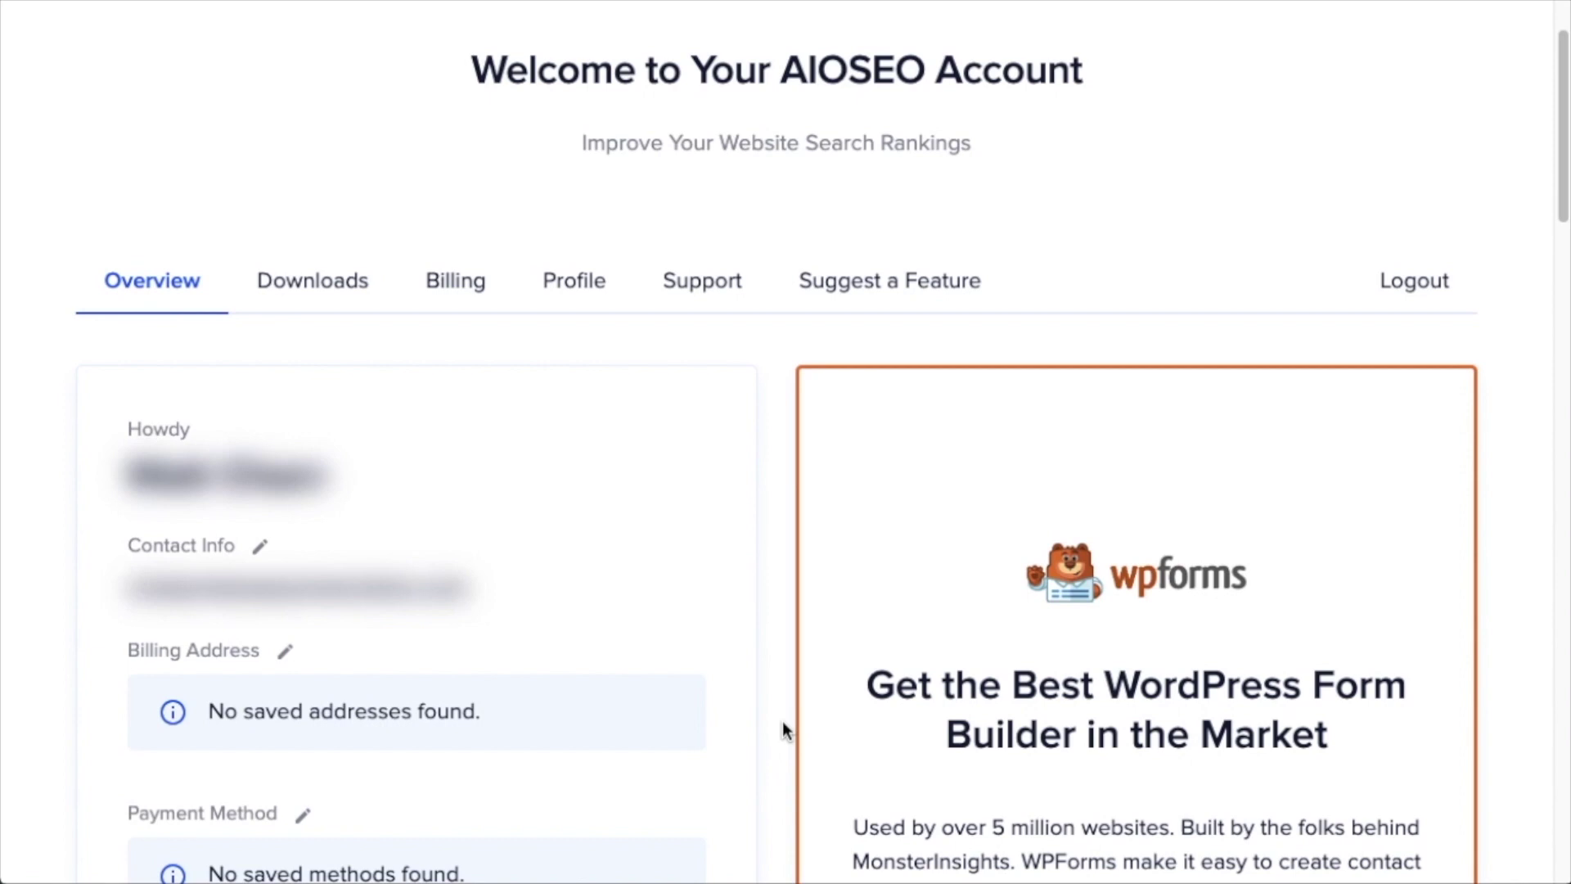
Download the AIOSEO Pro 4.2.1.1 zip from the AIOSEO account's Downloads section
left_click(335, 287)
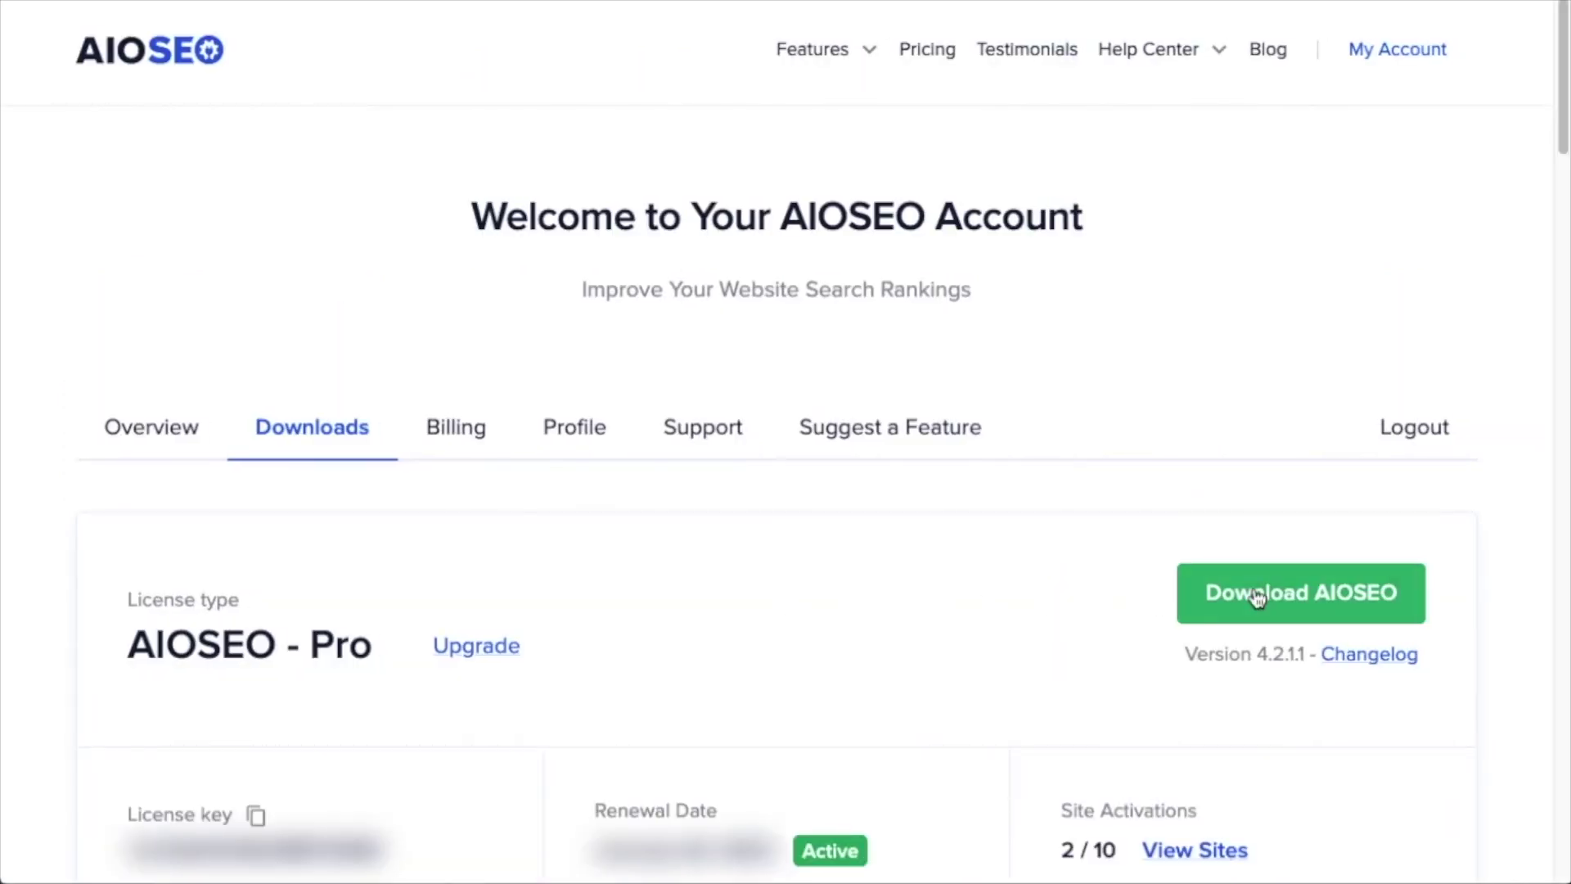
left_click(1267, 593)
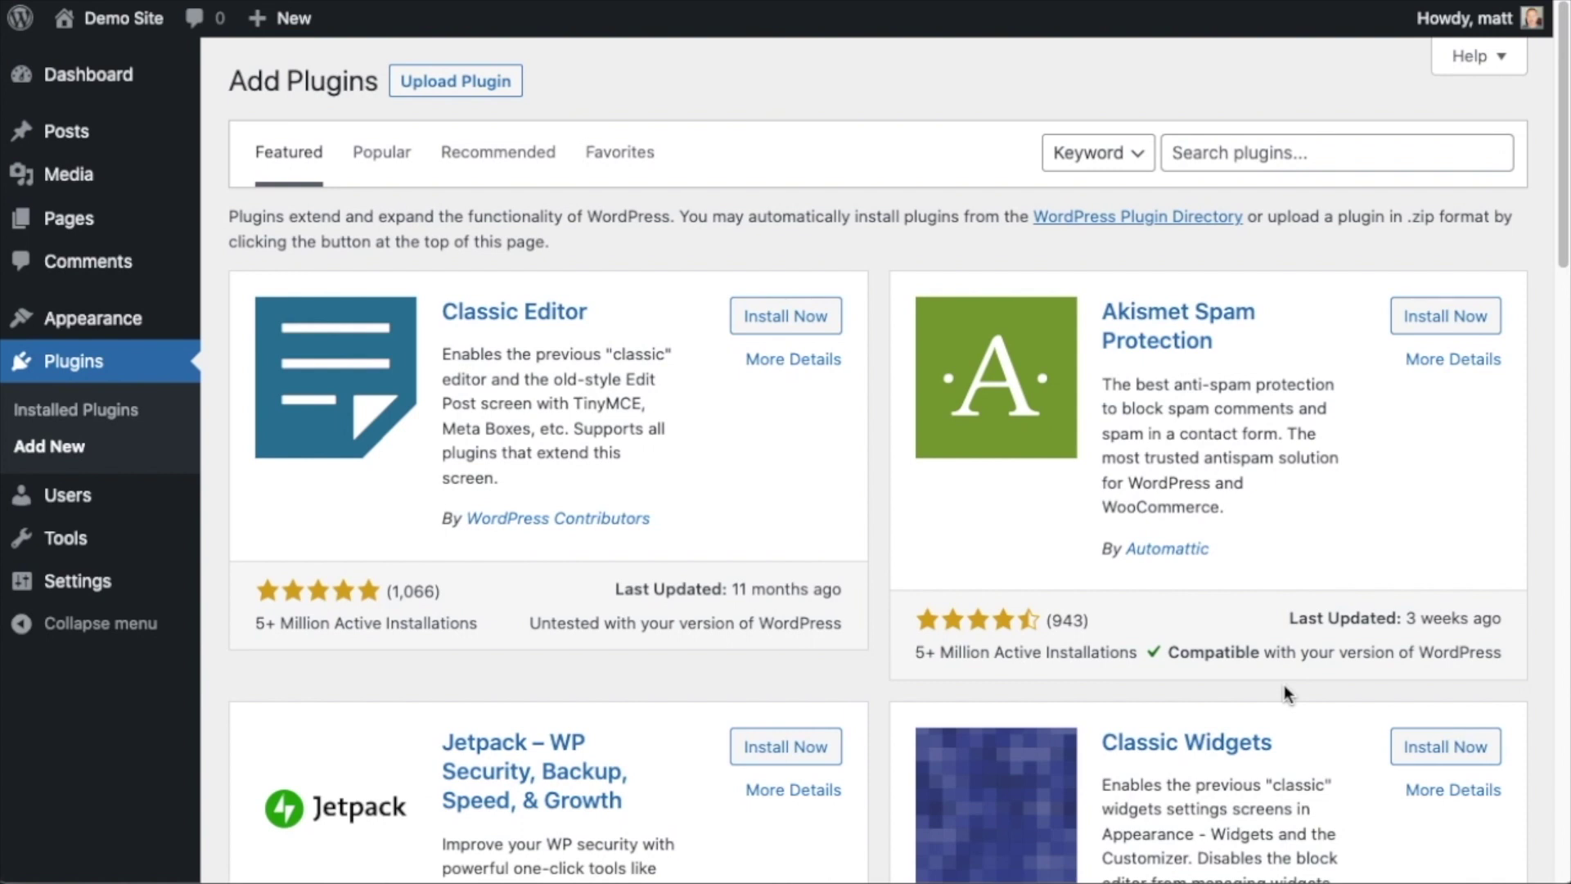
Upload aioseo-pro-v4.2.1.1.zip as a plugin, install it, and activate AIOSEO Pro
left_click(450, 89)
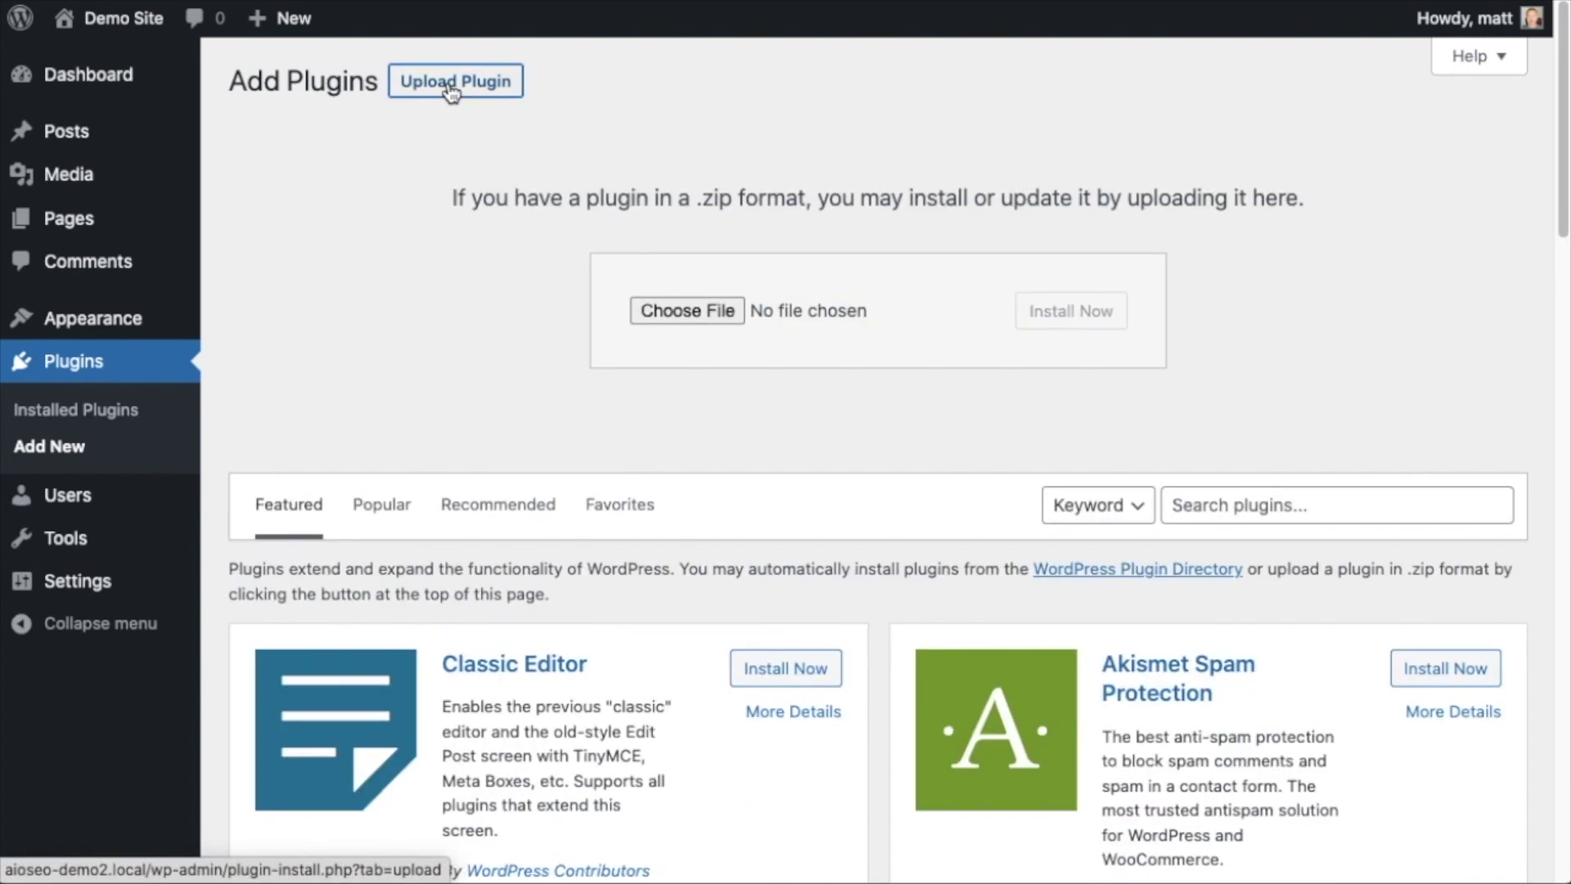
left_click(670, 313)
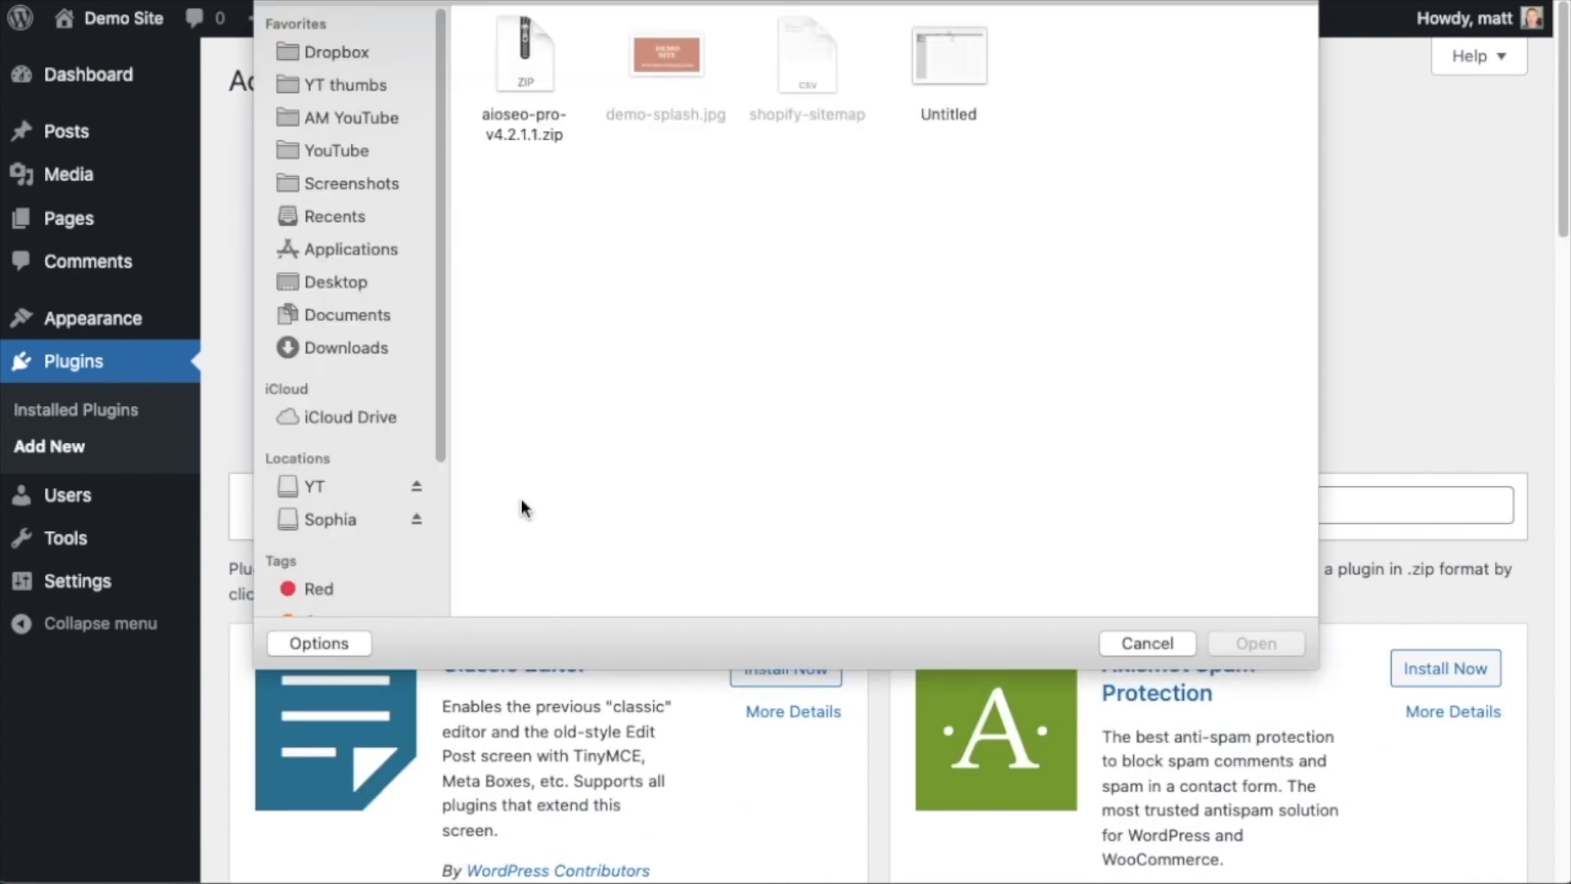
double_click(532, 69)
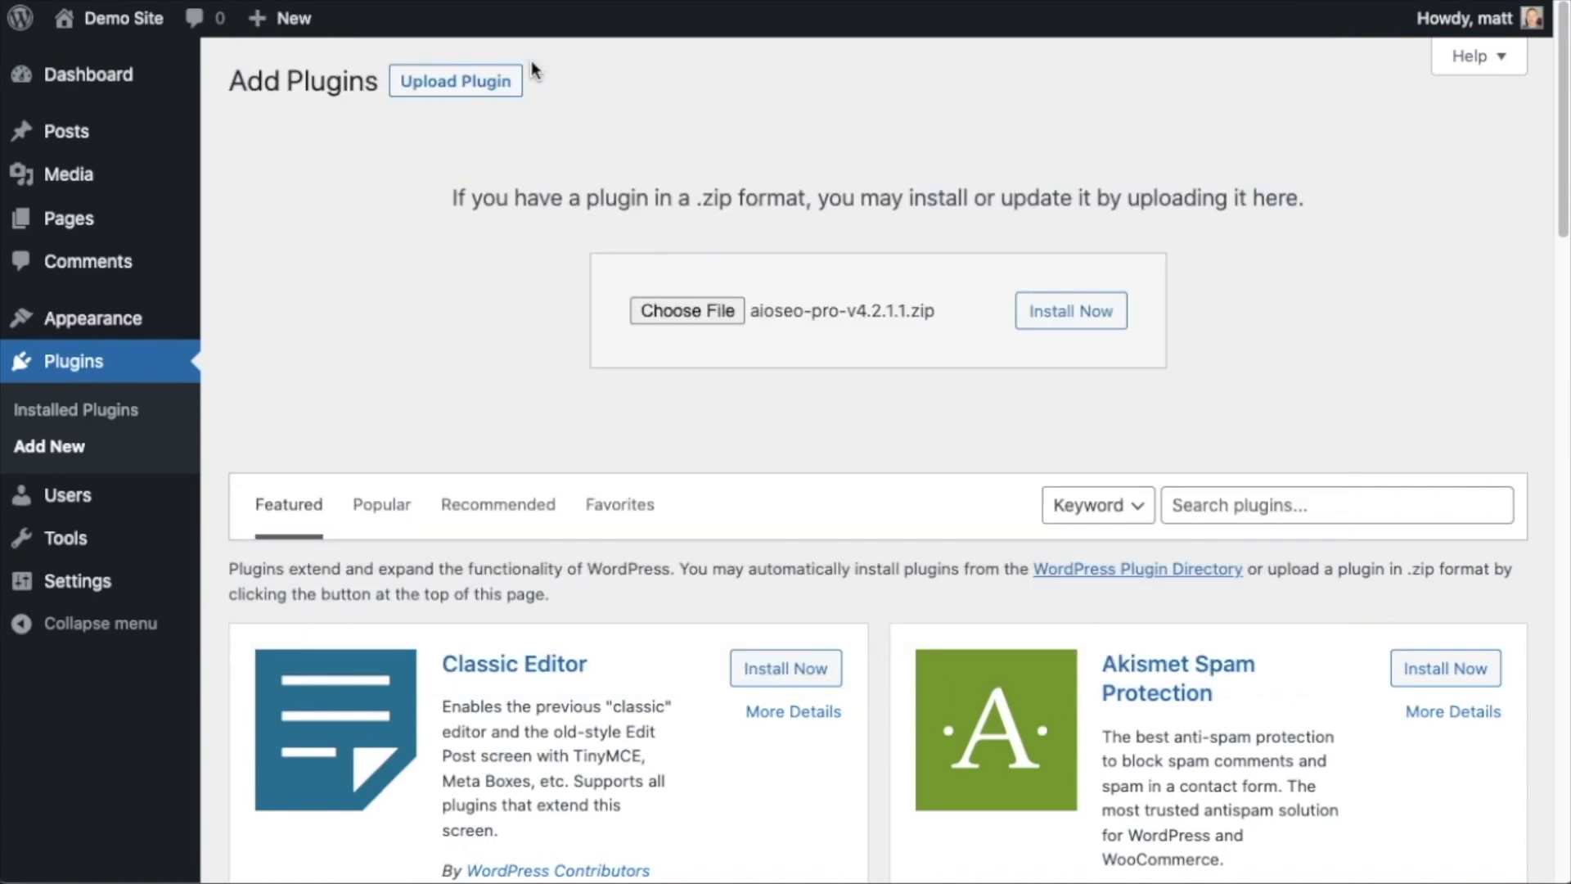
left_click(1105, 311)
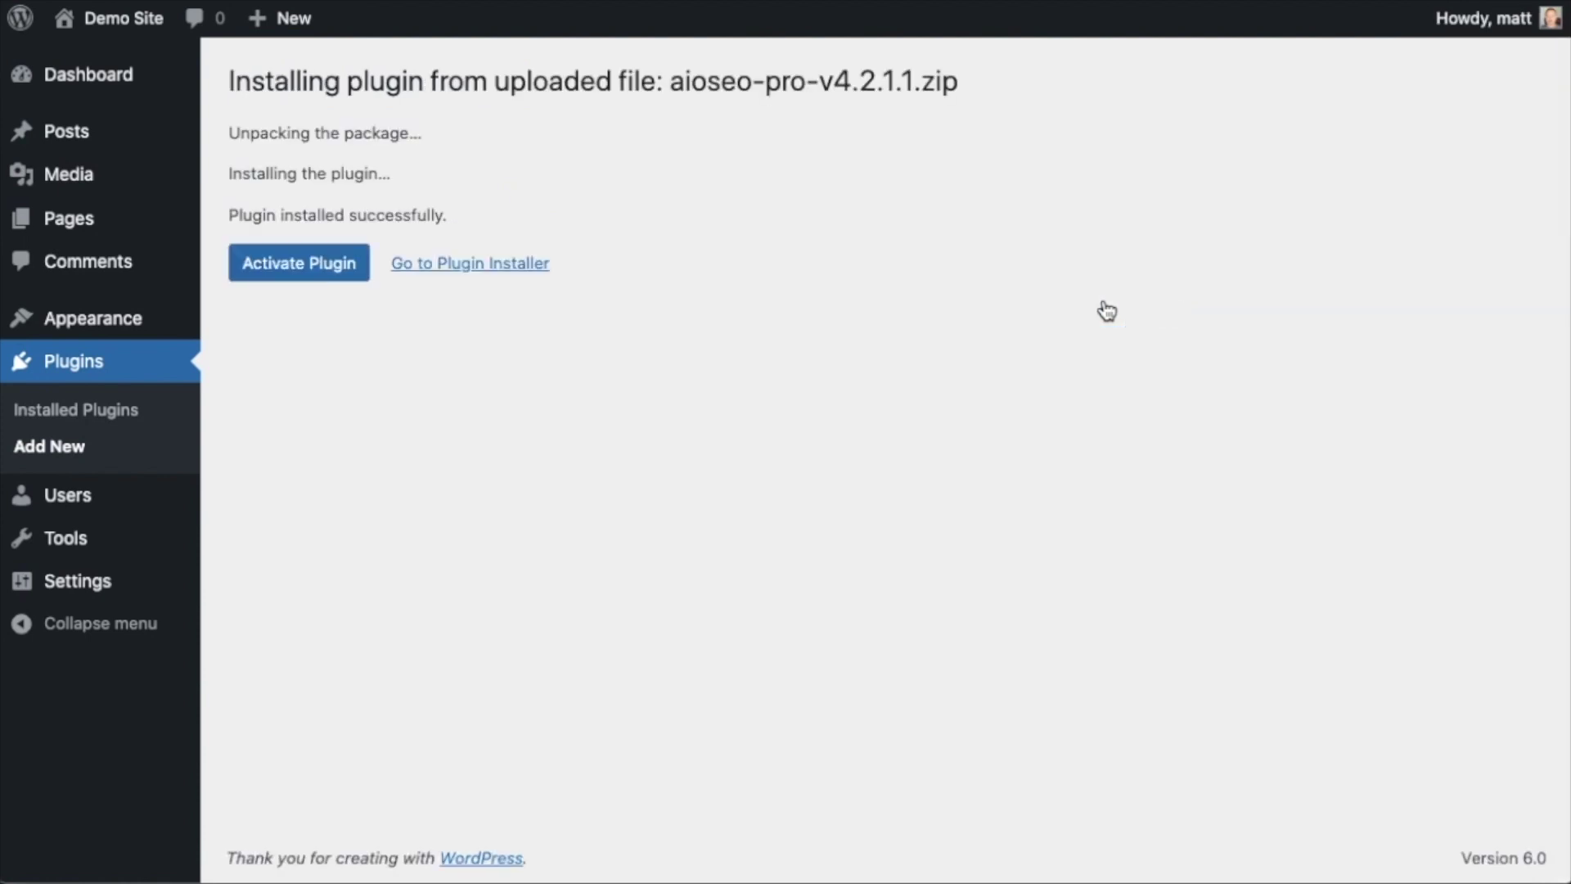
left_click(315, 266)
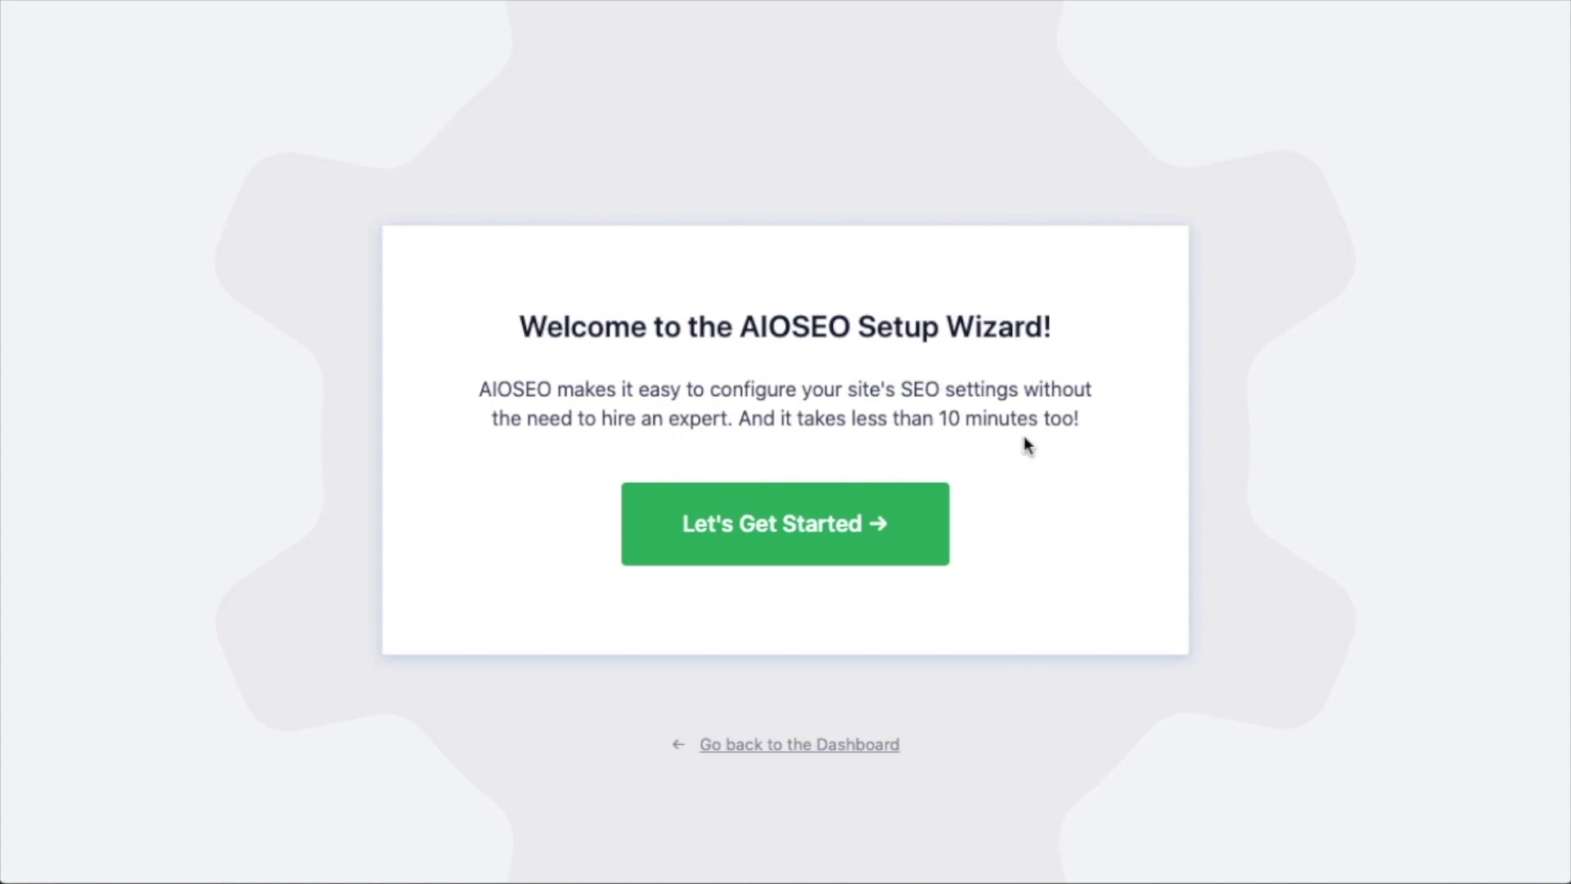
Skip the setup wizard and scroll AIOSEO General Settings down to the License Key field
left_click(787, 749)
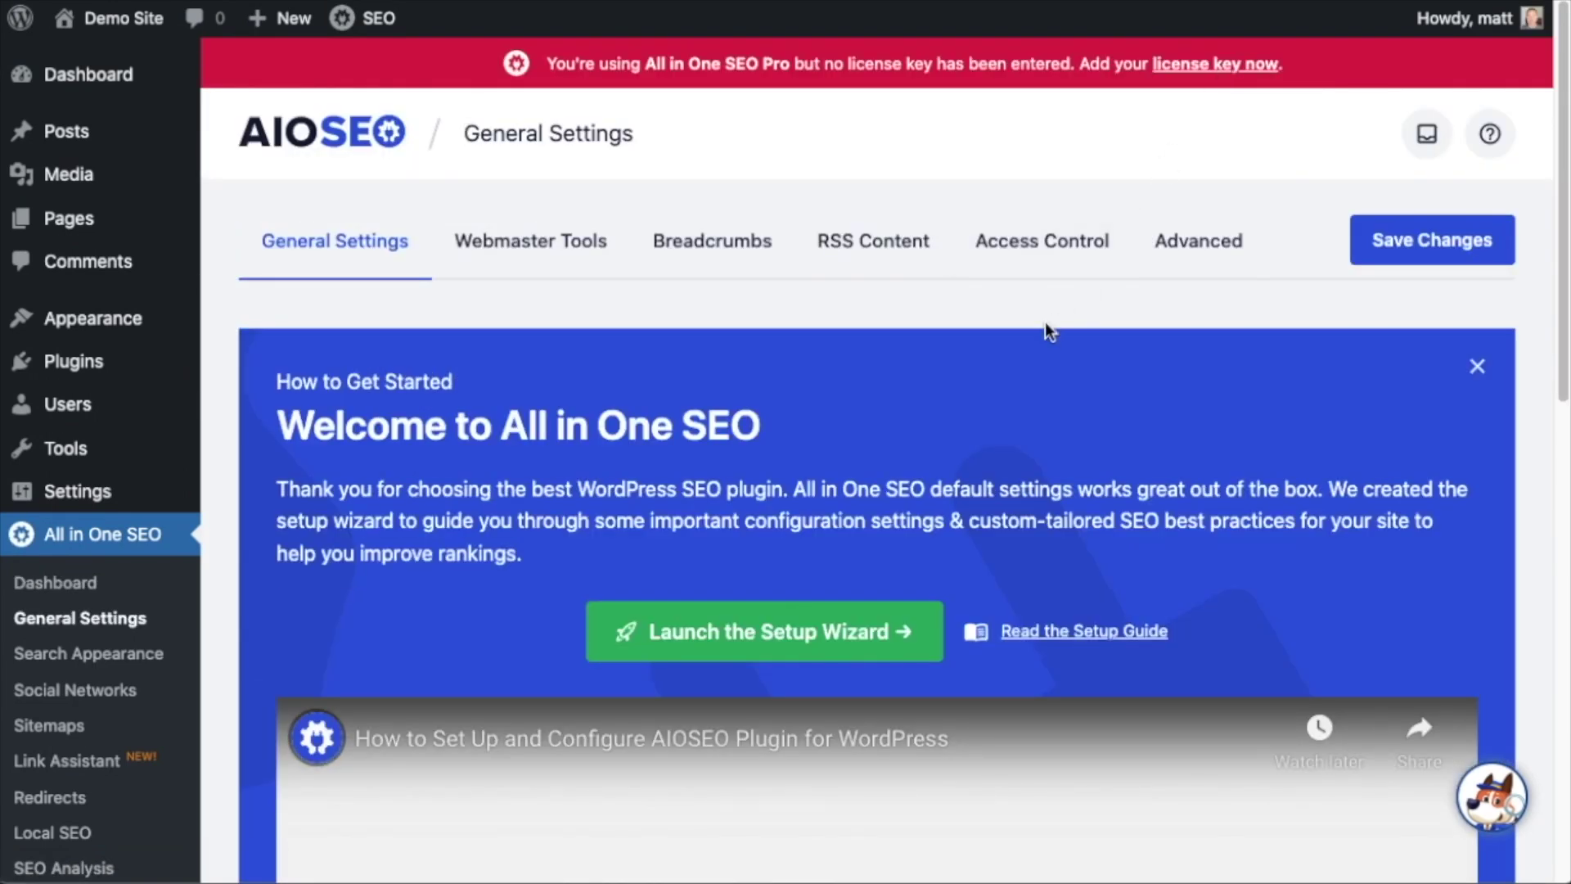
scroll(1047, 329, "down", 1)
scroll(1044, 327, "down", 10)
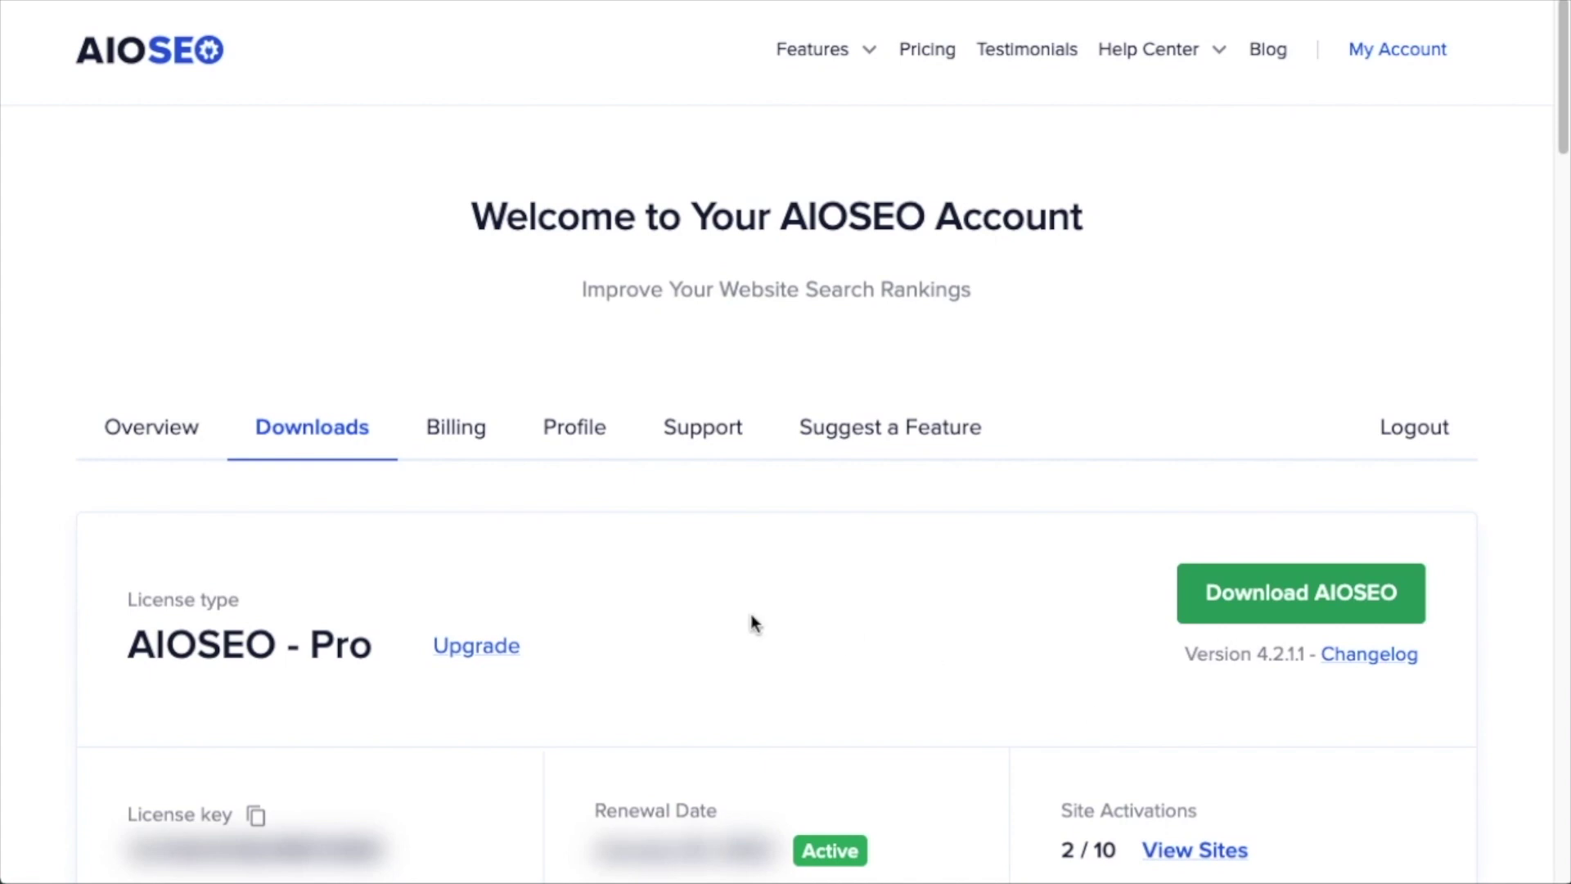
Copy the Pro license key from the AIOSEO account's Downloads section
scroll(303, 475, "down", 3)
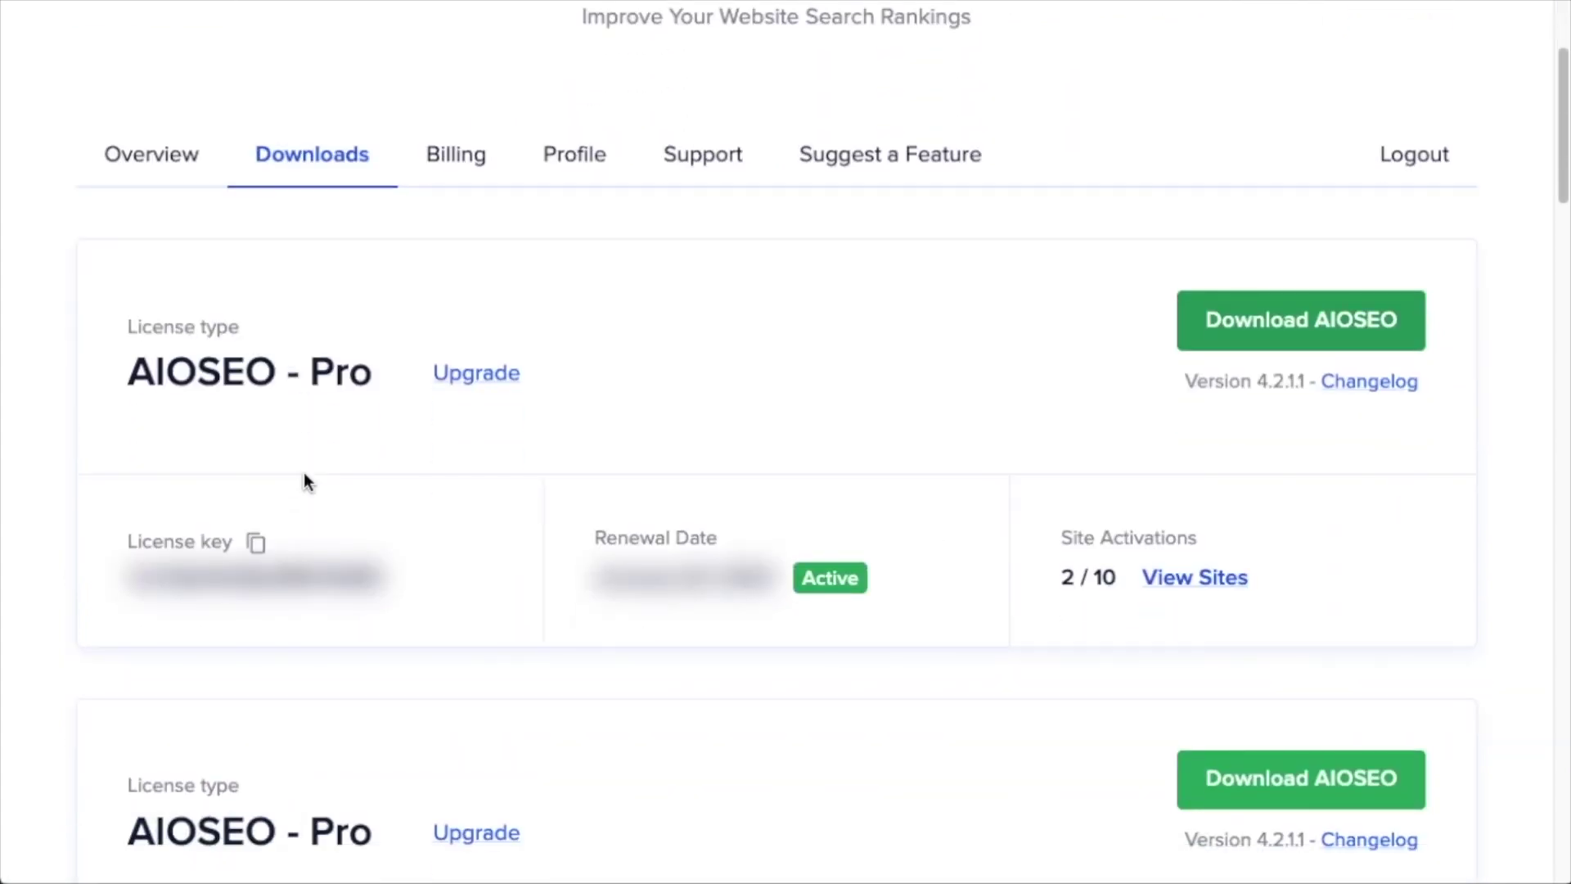
left_click(257, 544)
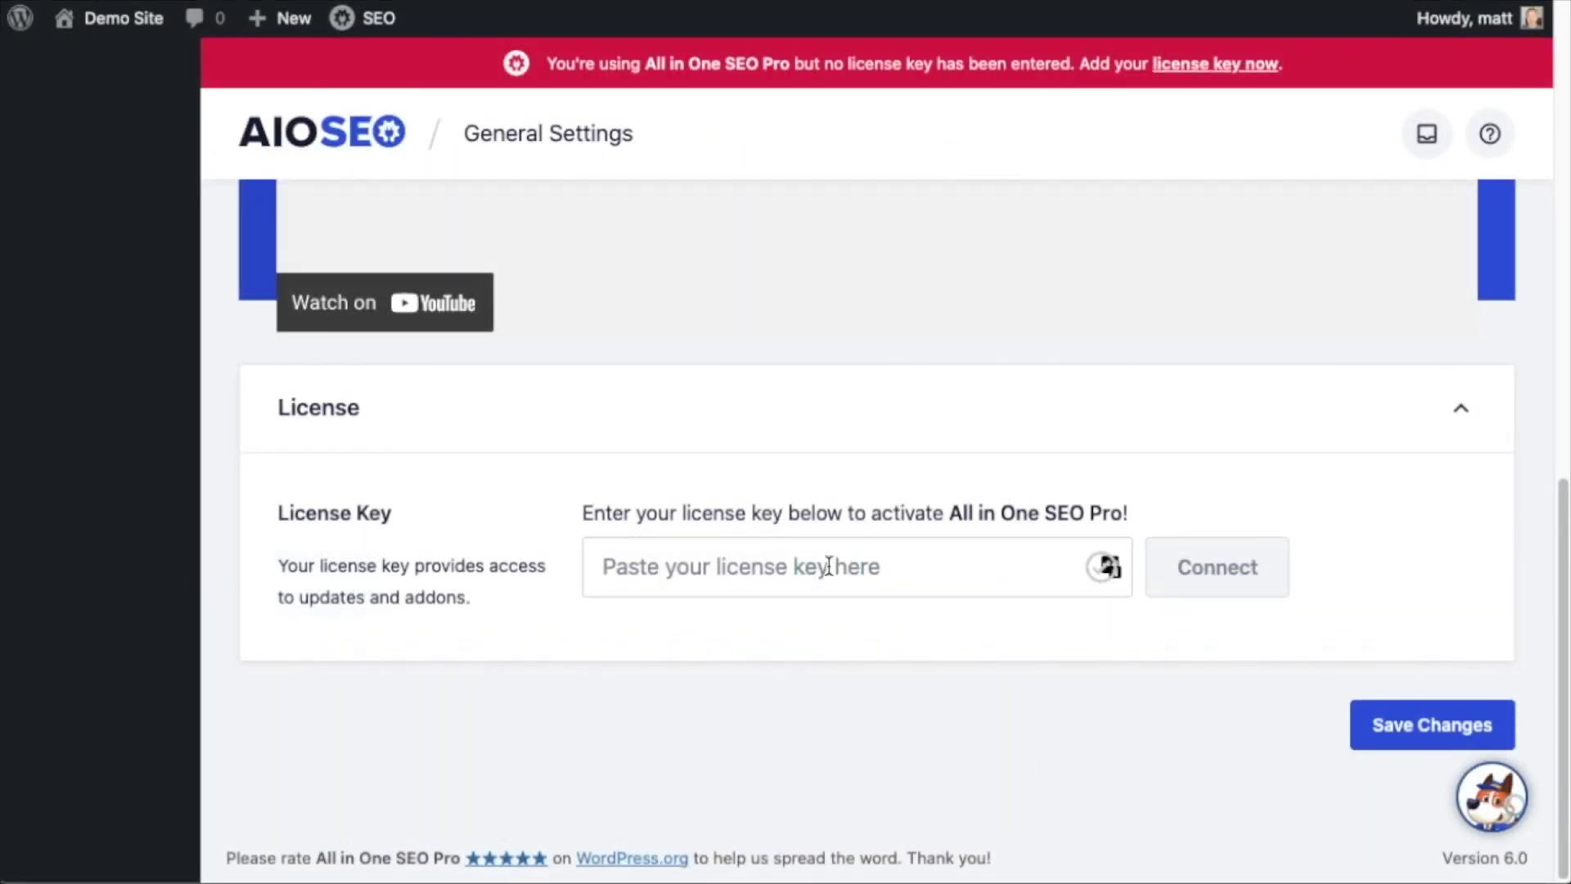
Paste the copied license key into the License Key field and connect it to activate Pro
left_click(828, 566)
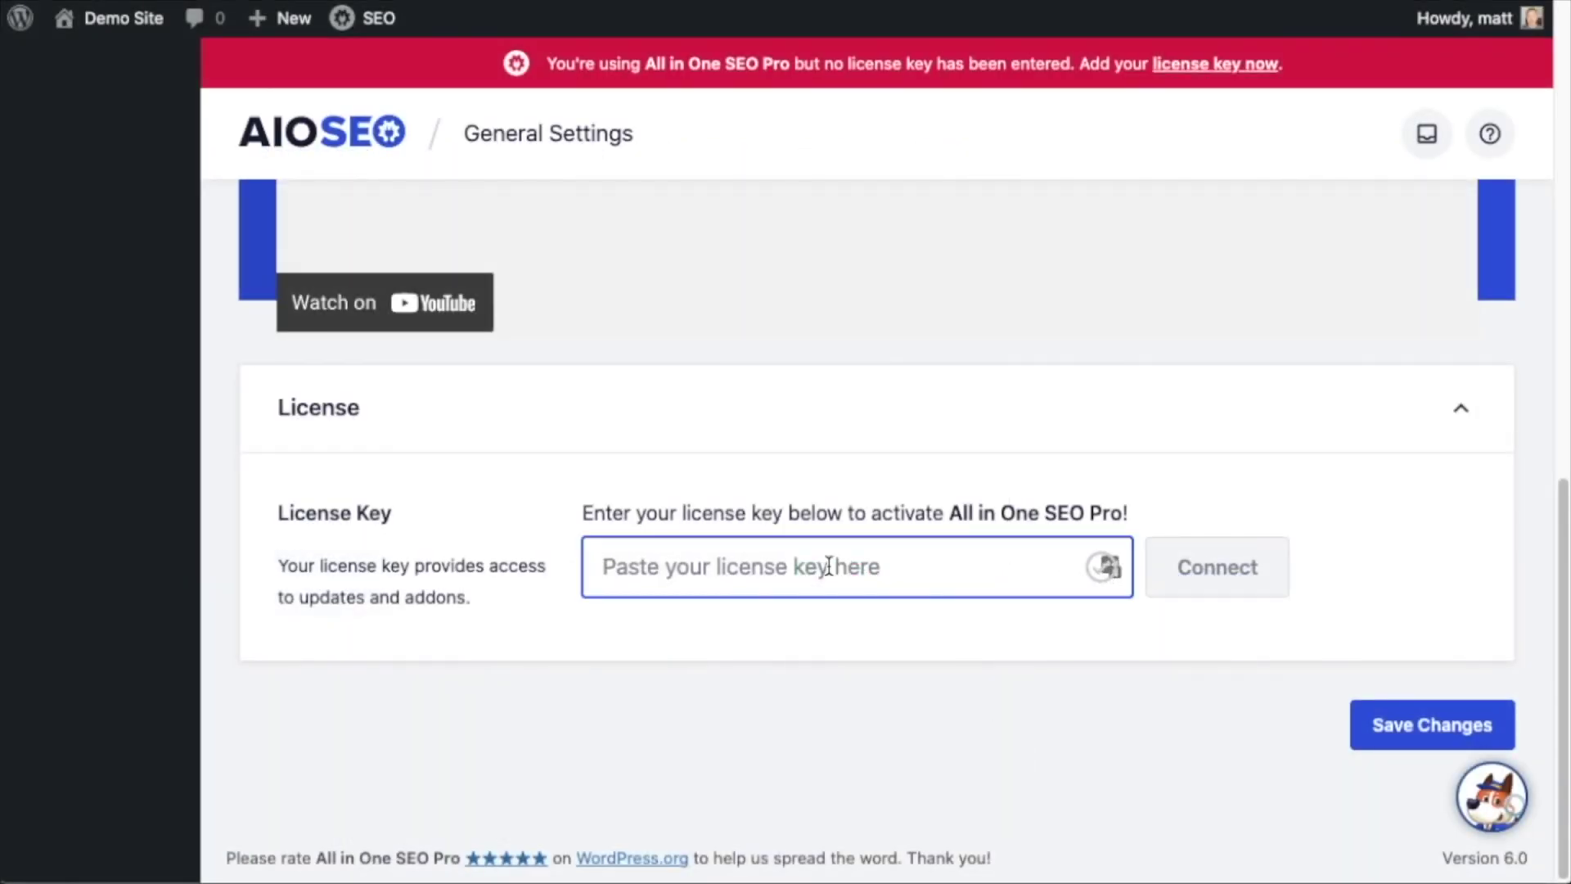
key("super+v")
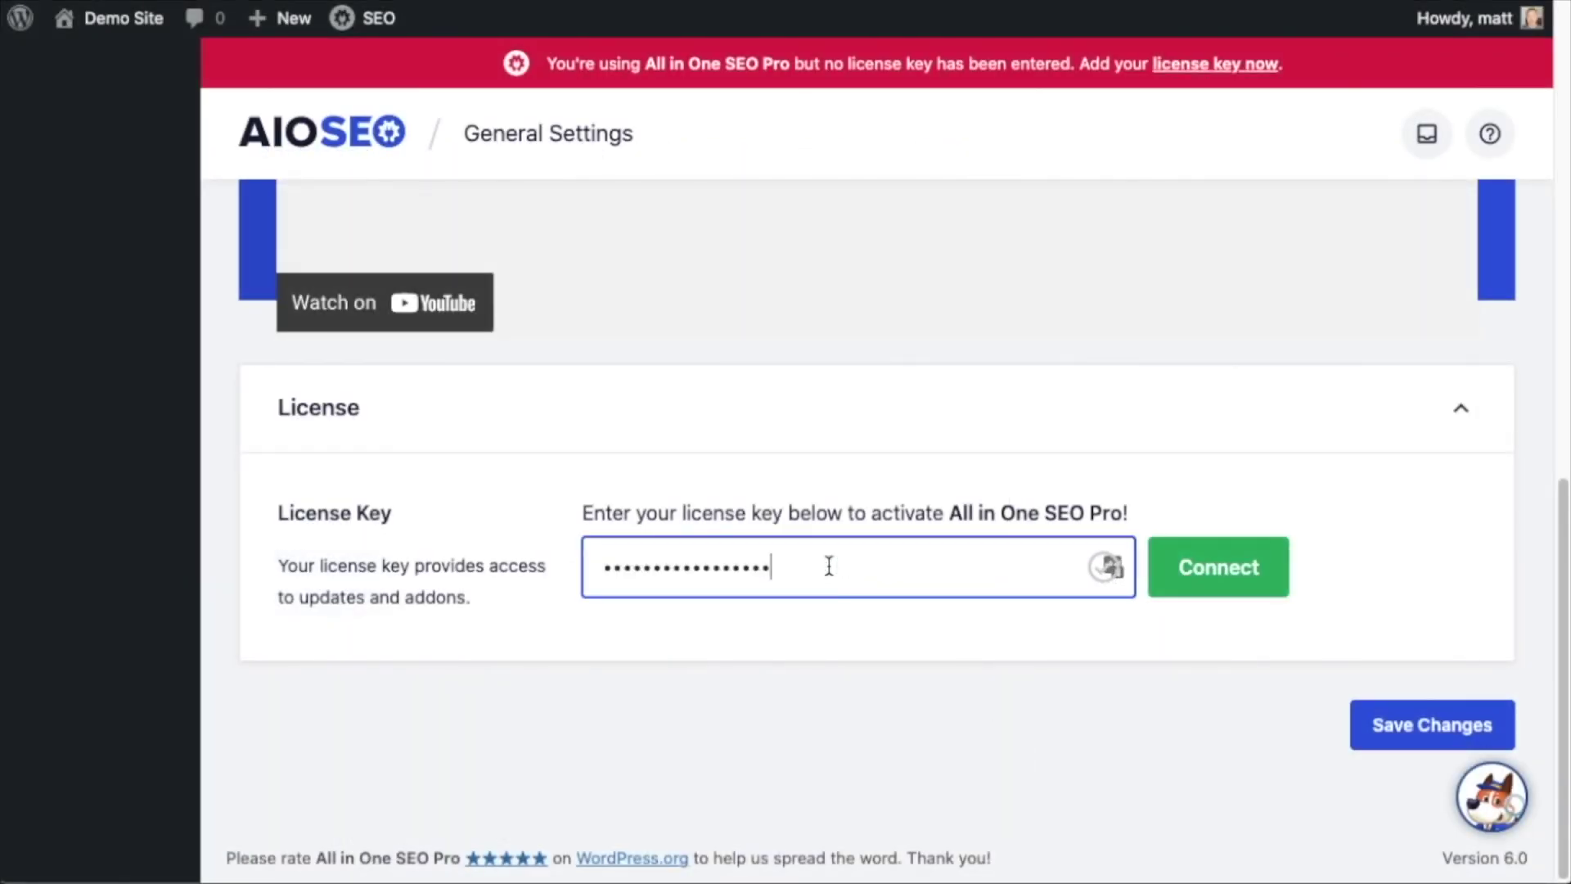
left_click(1217, 564)
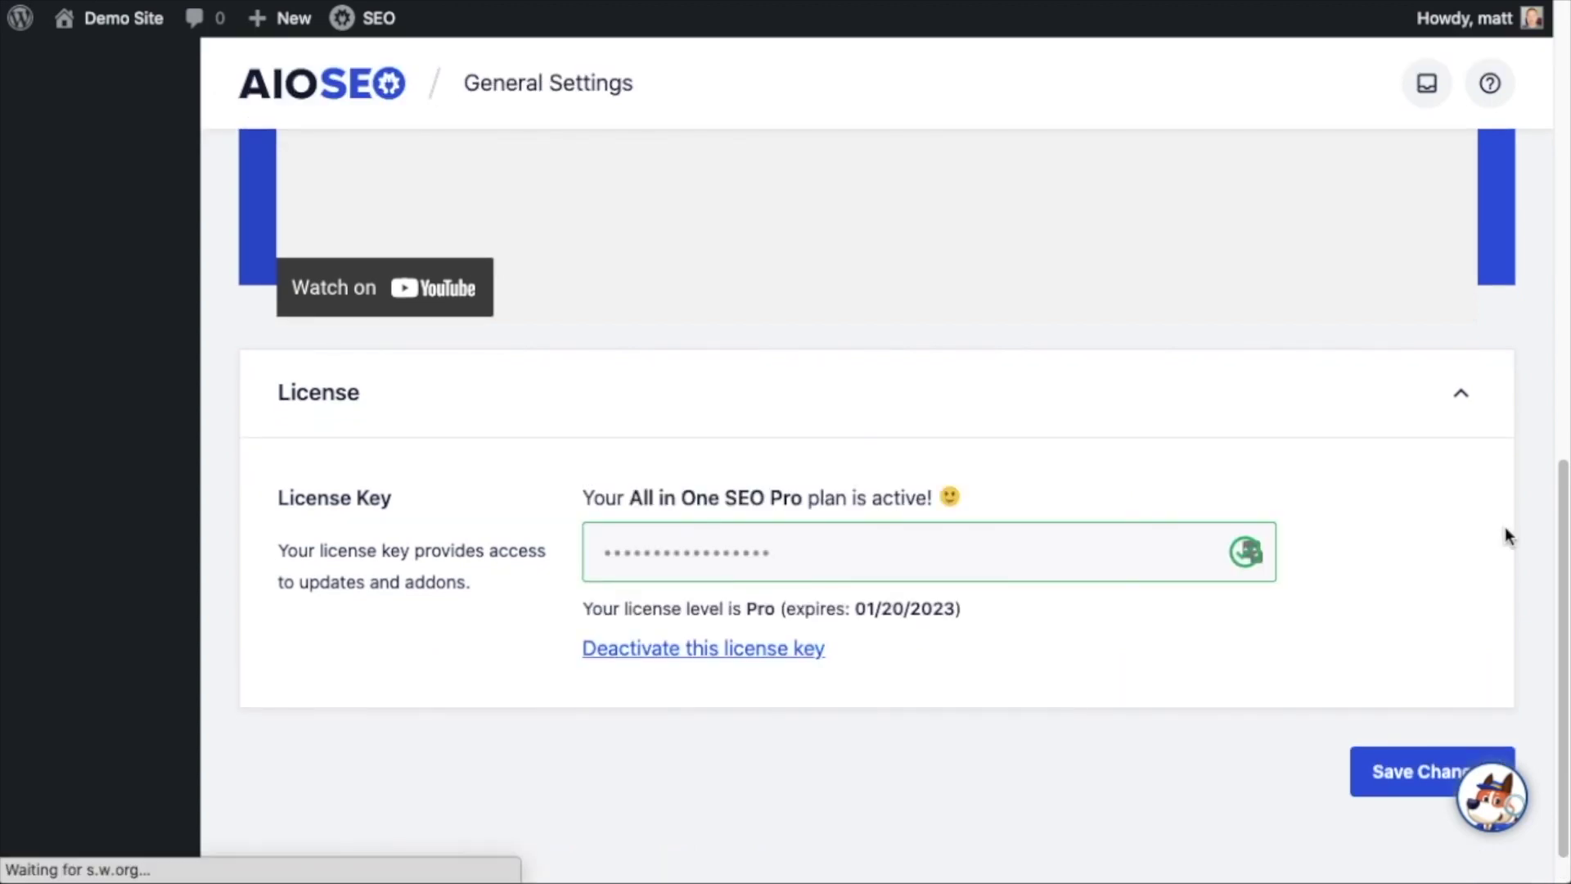
Save the AIOSEO General Settings and return to the WordPress Dashboard
left_click(1406, 781)
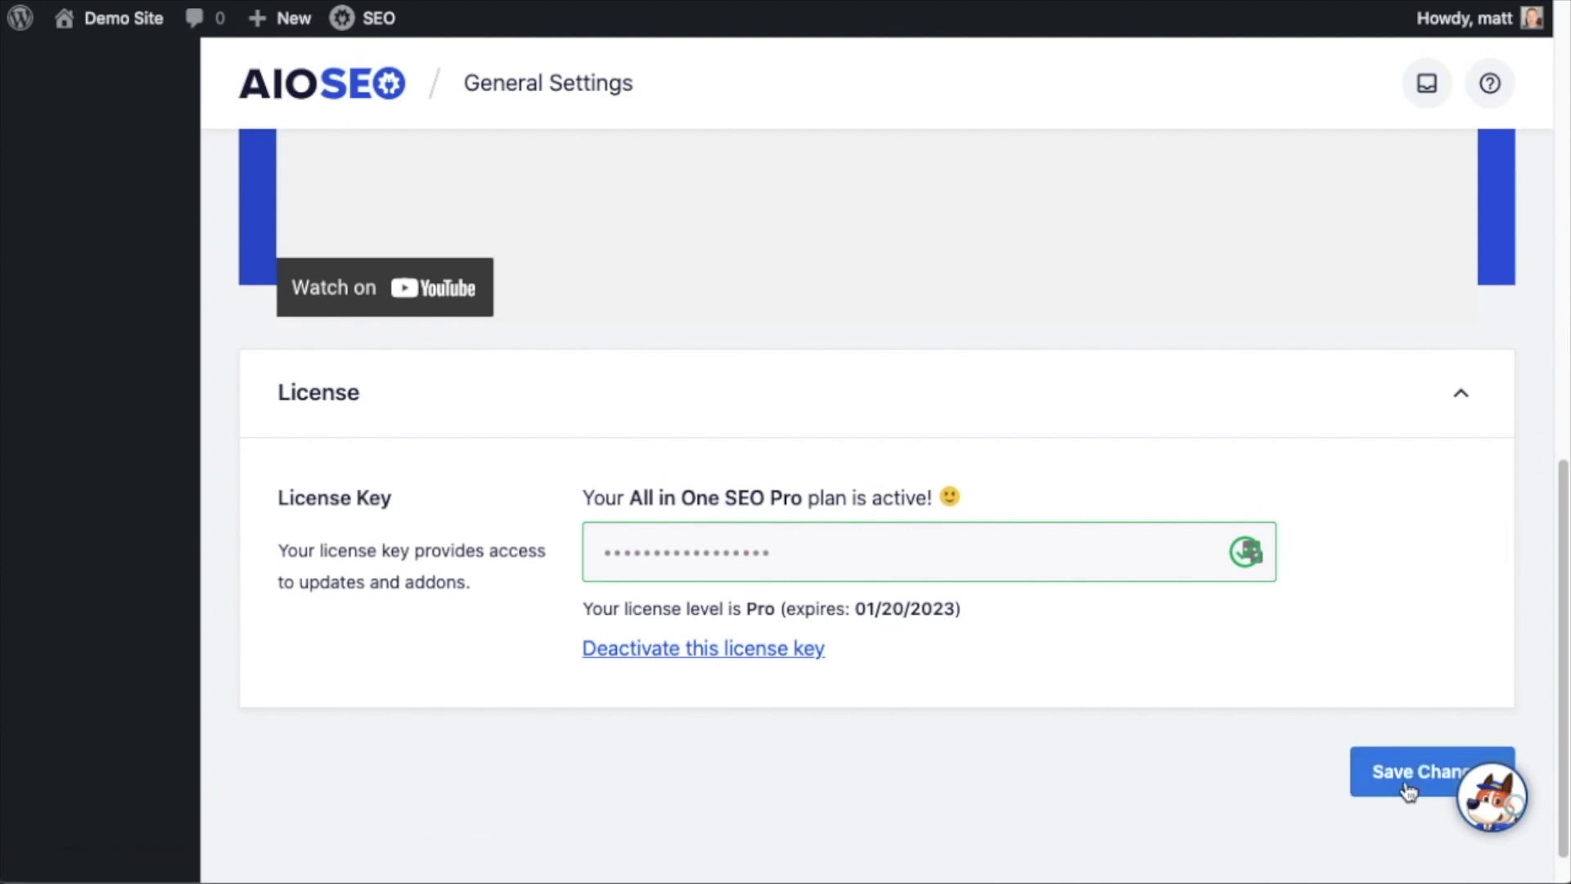
scroll(1386, 692, "down", 1)
scroll(1387, 693, "up", 15)
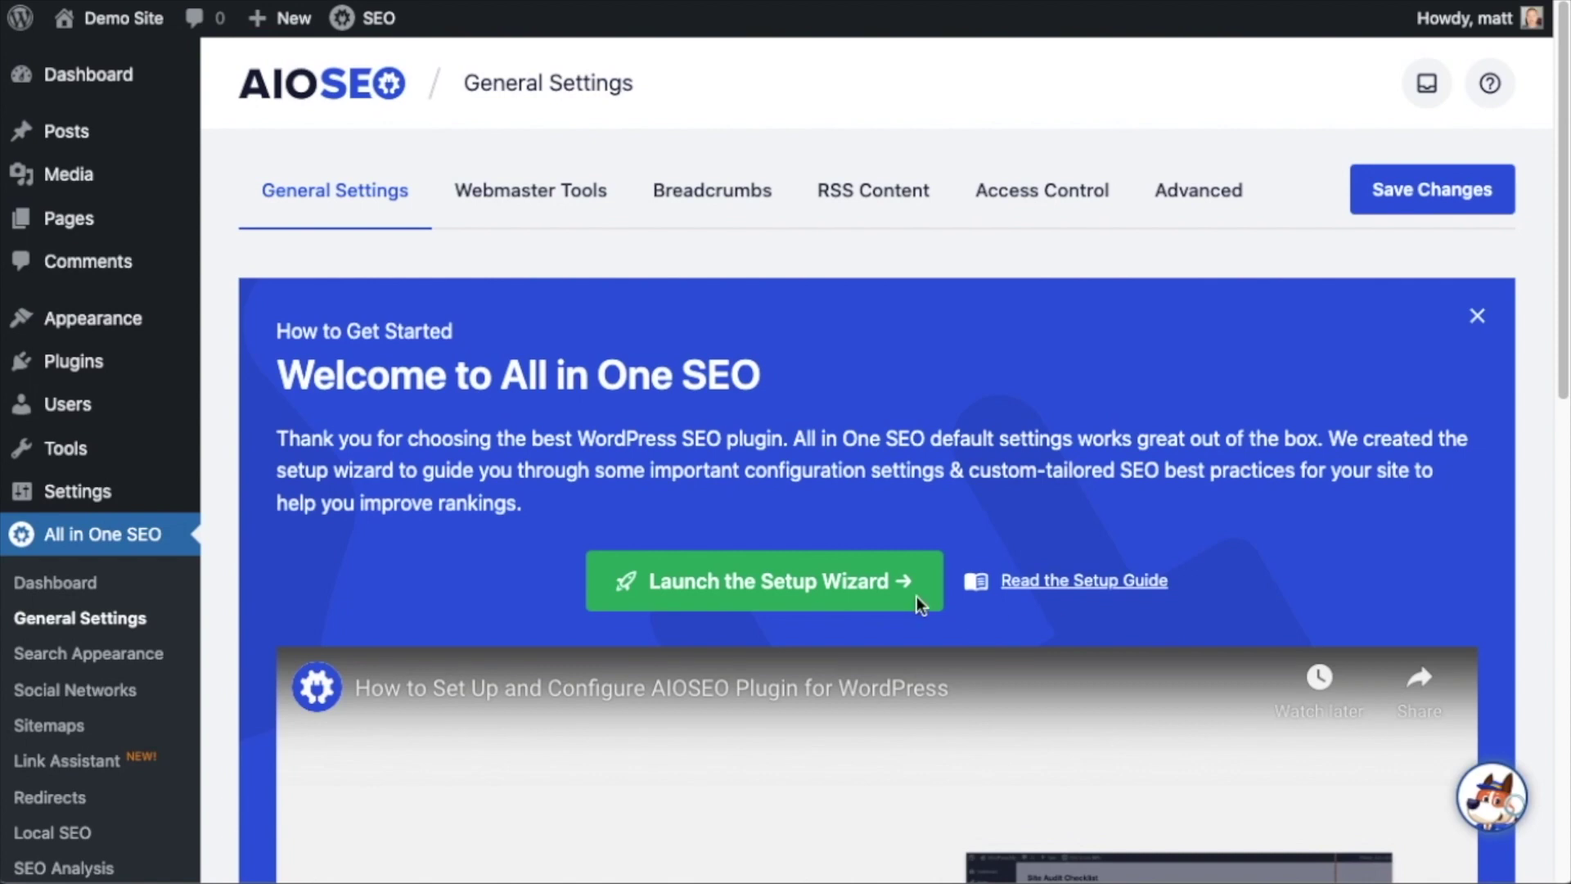
left_click(97, 78)
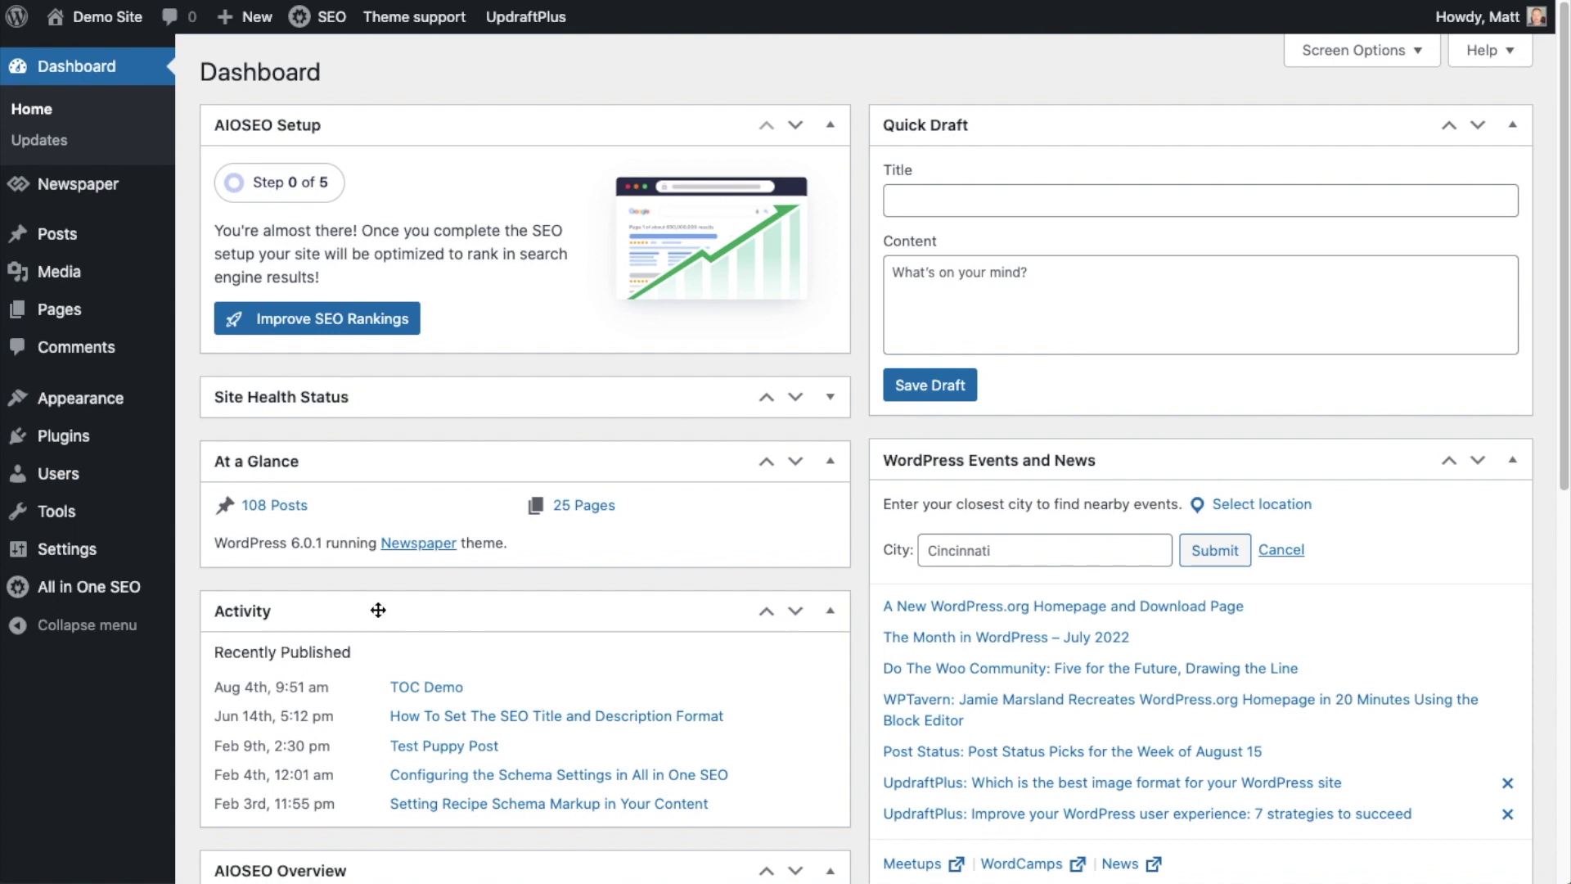
Open All in One SEO's Redirects page and focus the new redirection's Source URL field
mouse_move(93, 600)
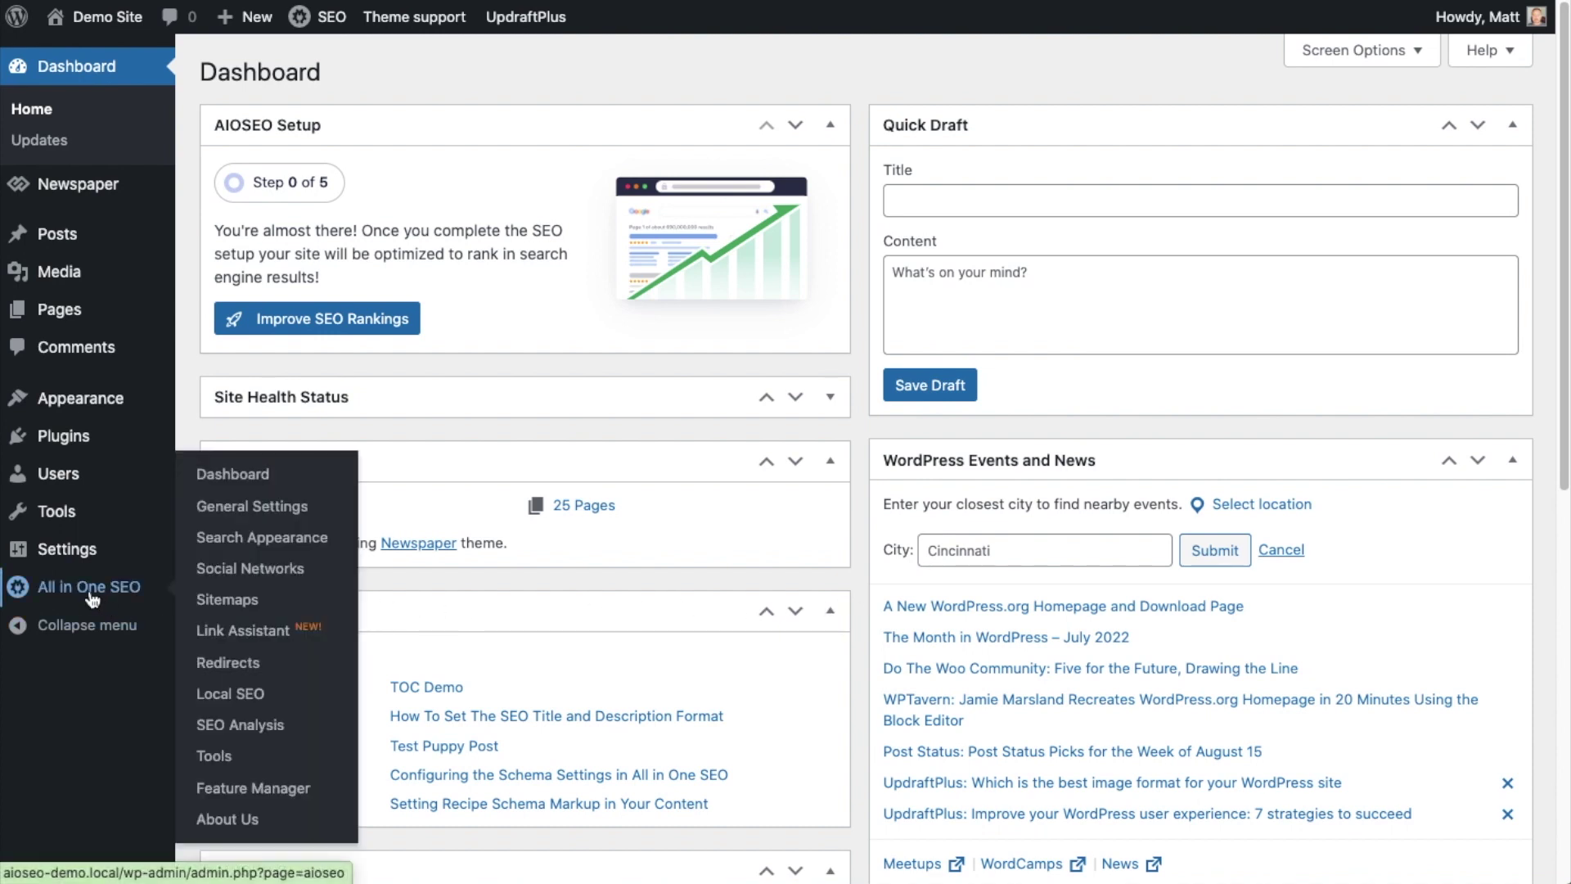
left_click(229, 669)
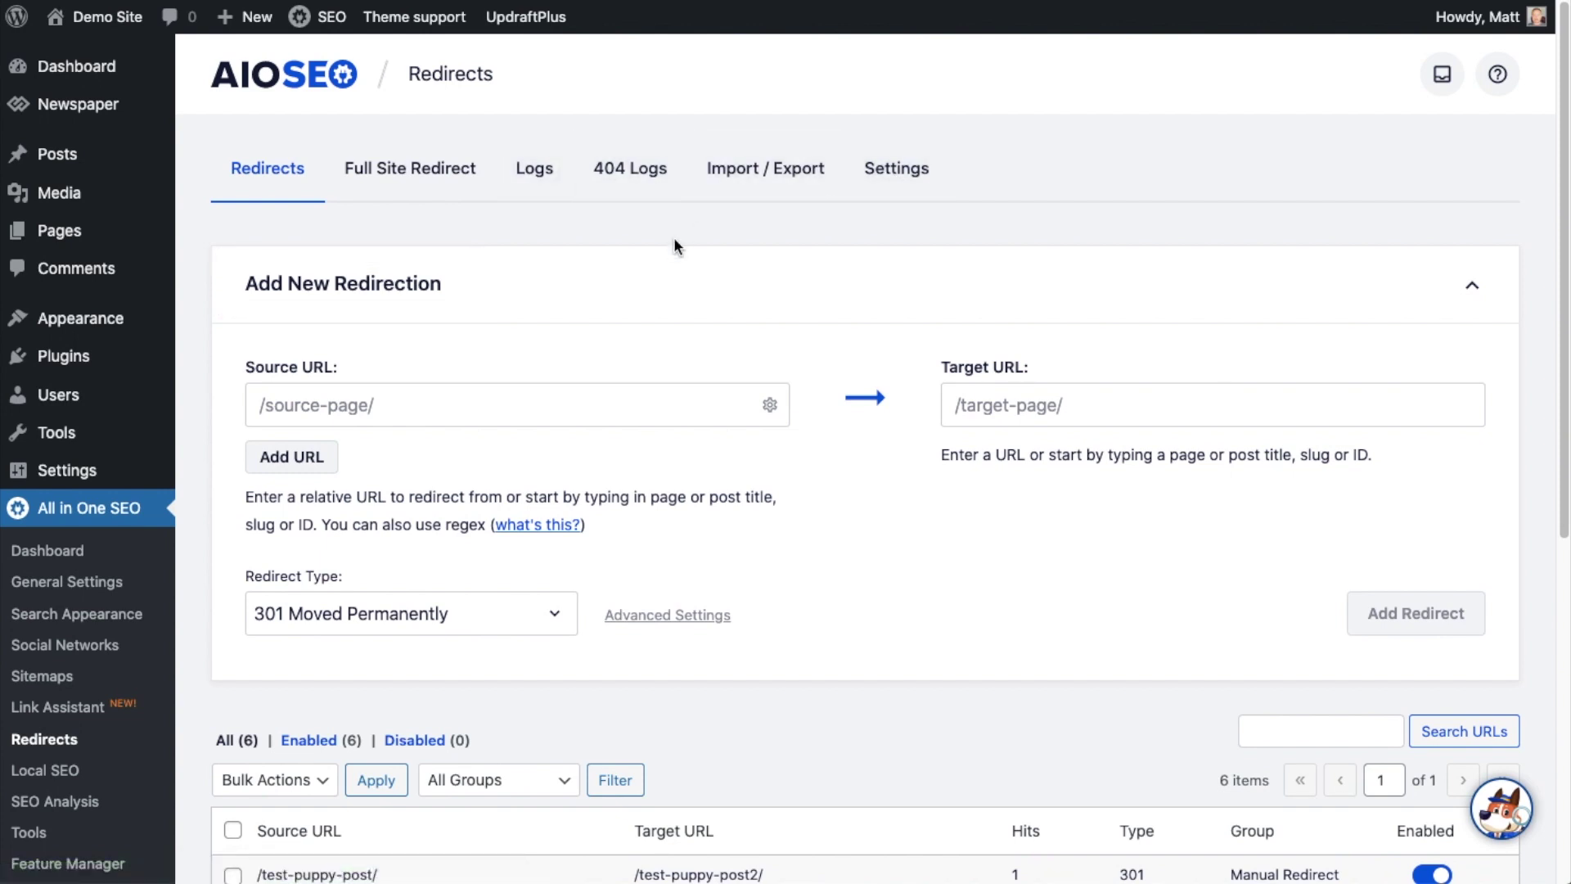
left_click(510, 406)
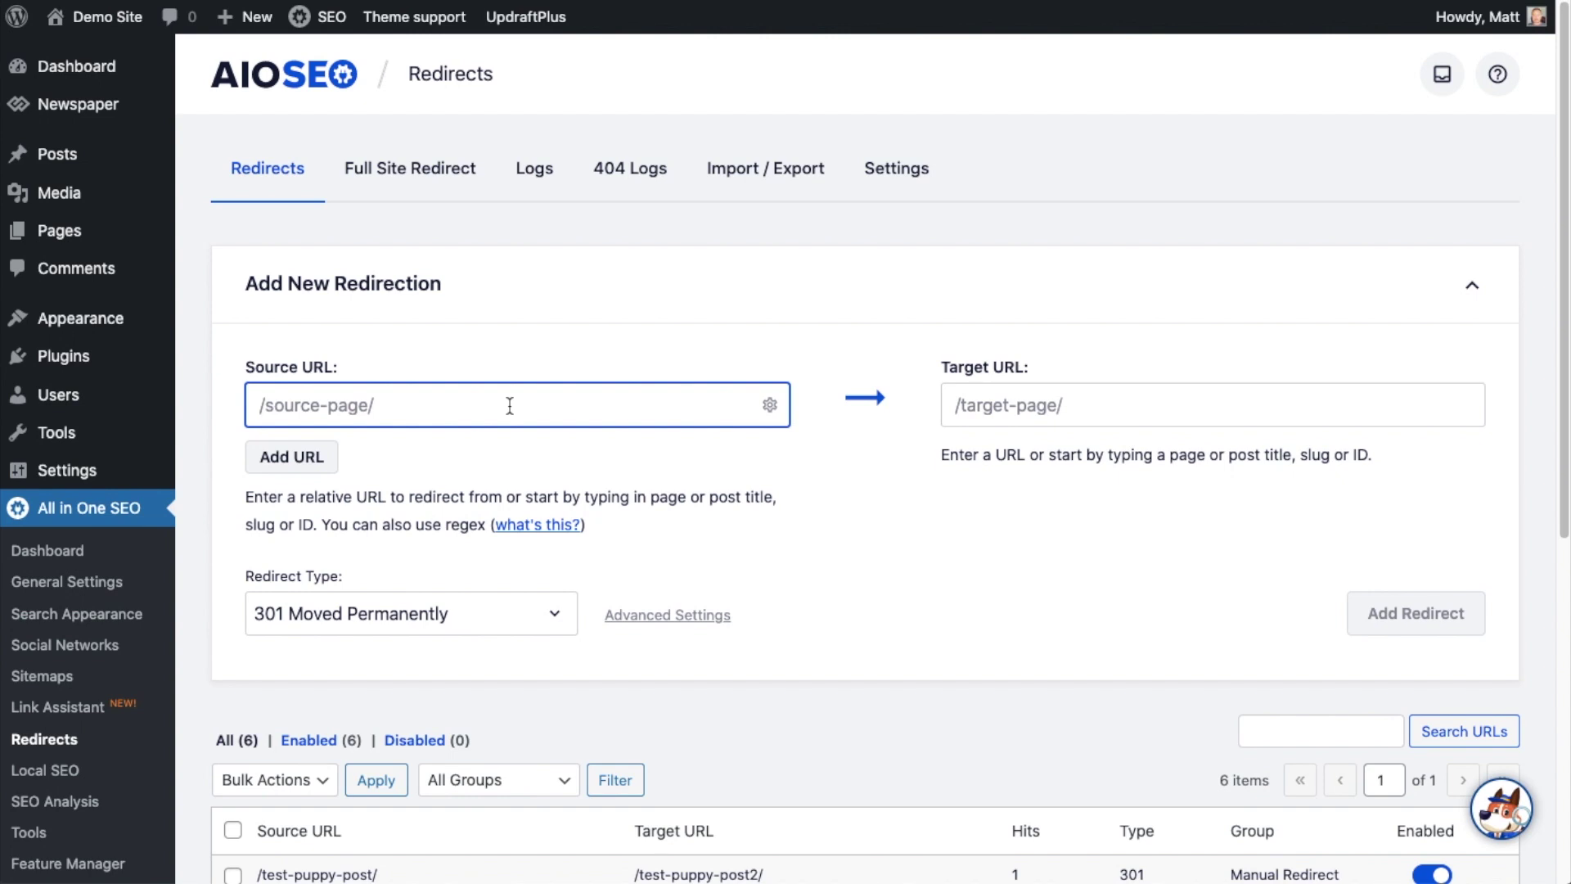
Set the redirect source to the TOC Demo page (/toc-demo2/) and target to Test Puppy Post
type("toc")
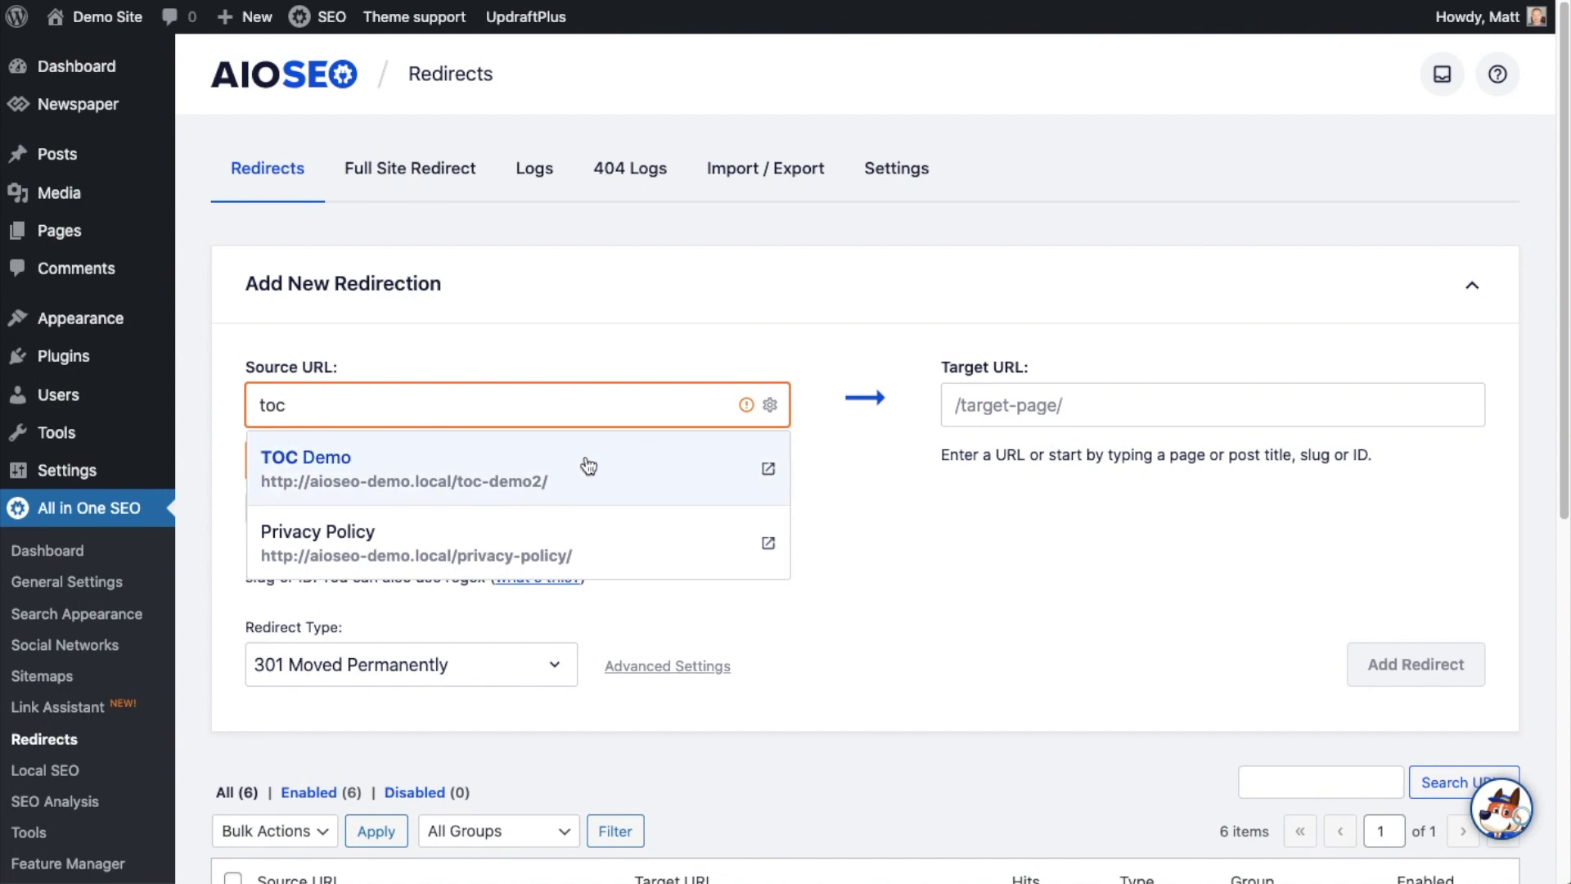
left_click(390, 477)
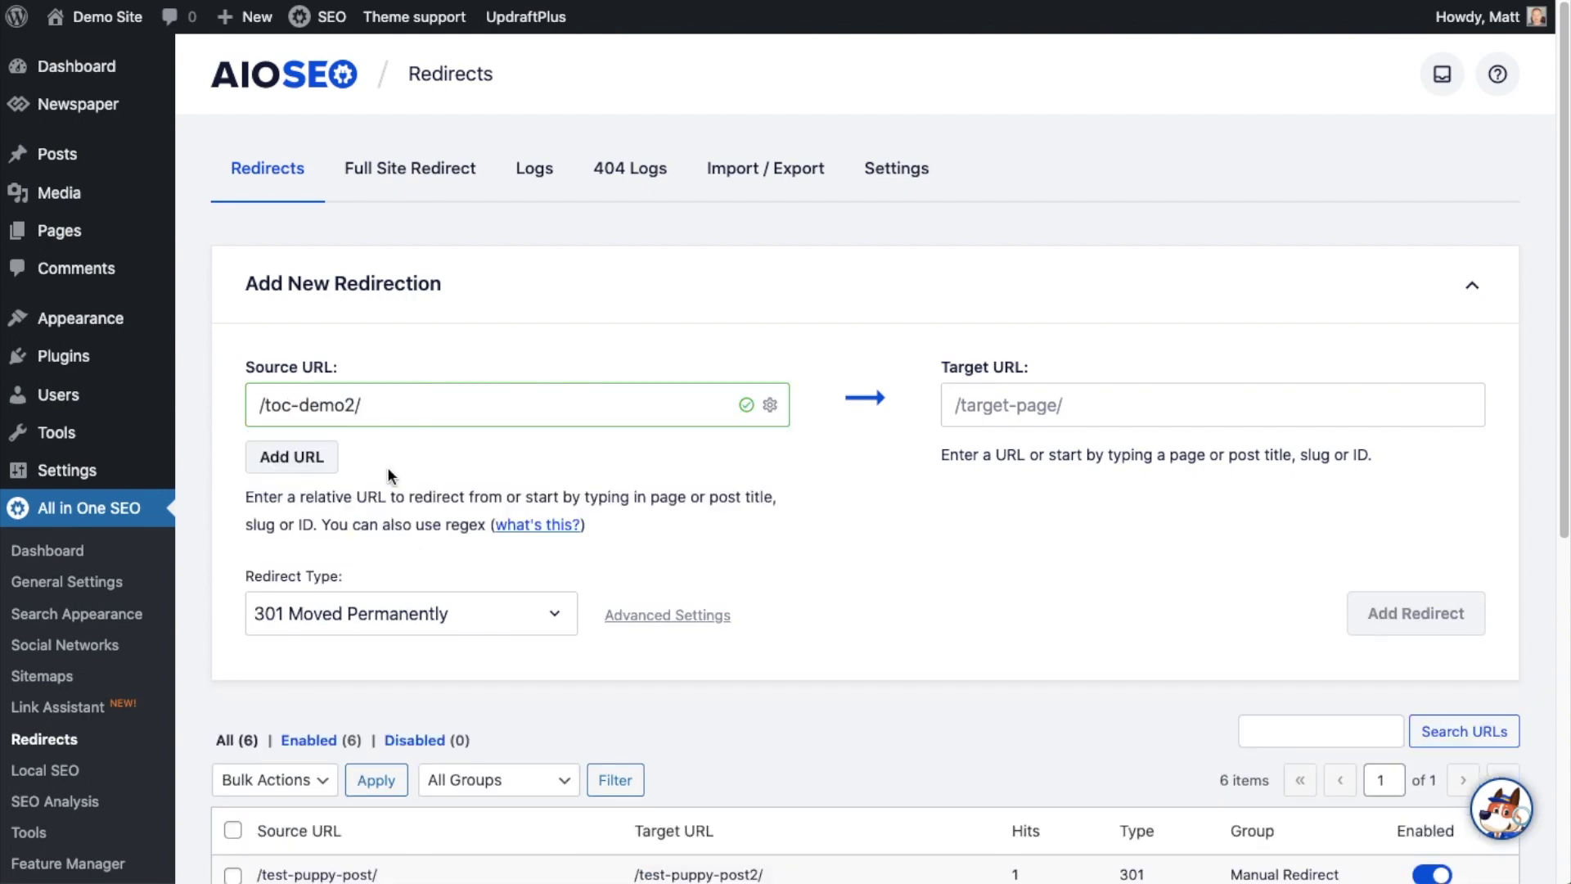
left_click(1115, 407)
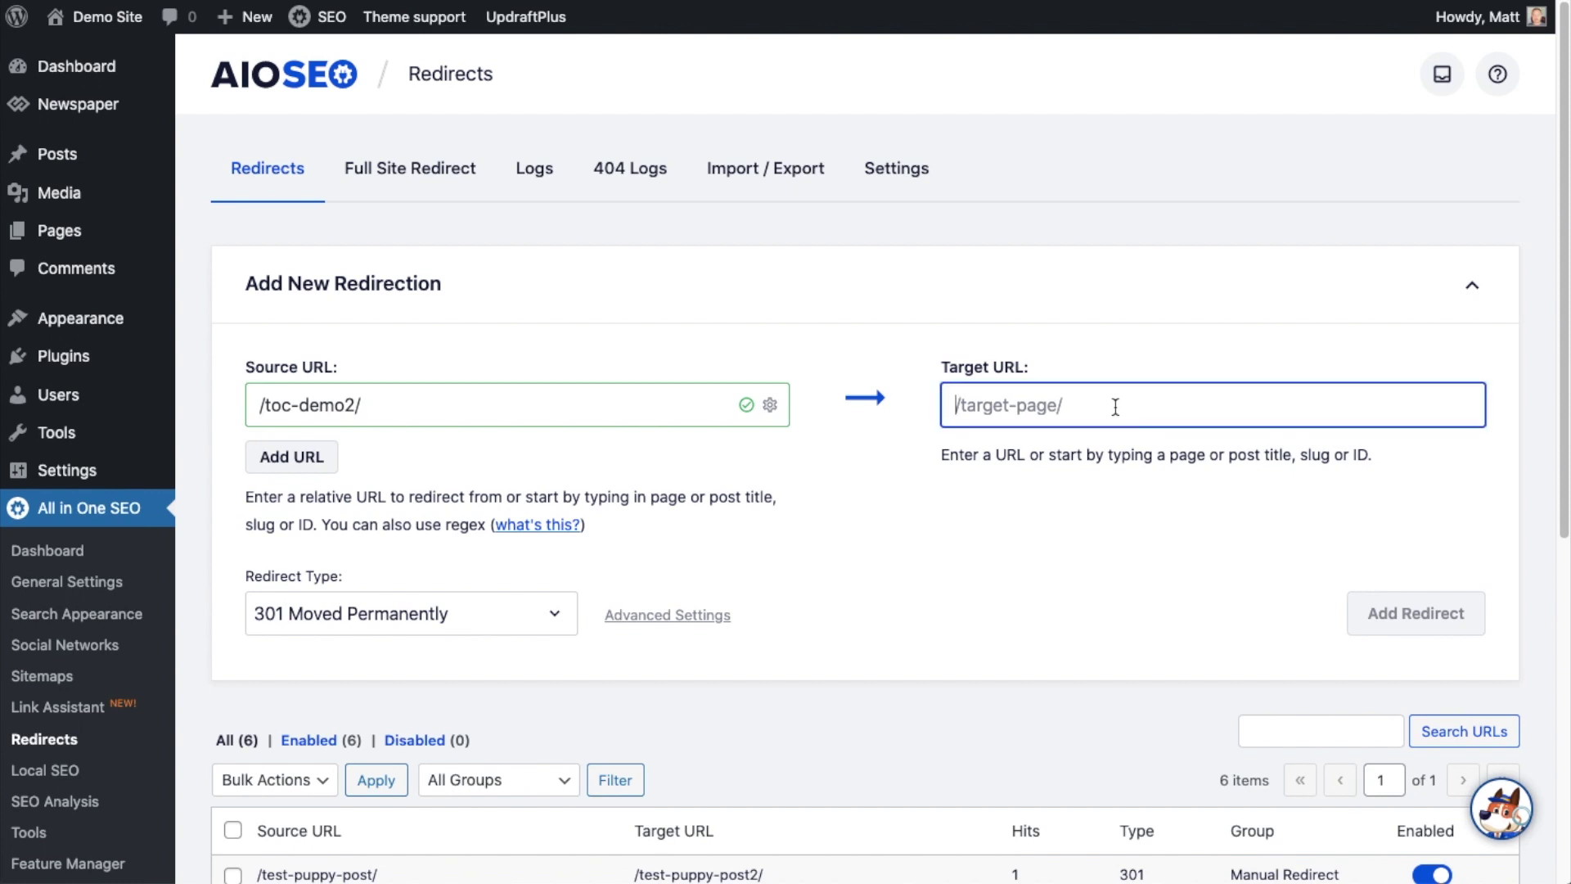
type("test")
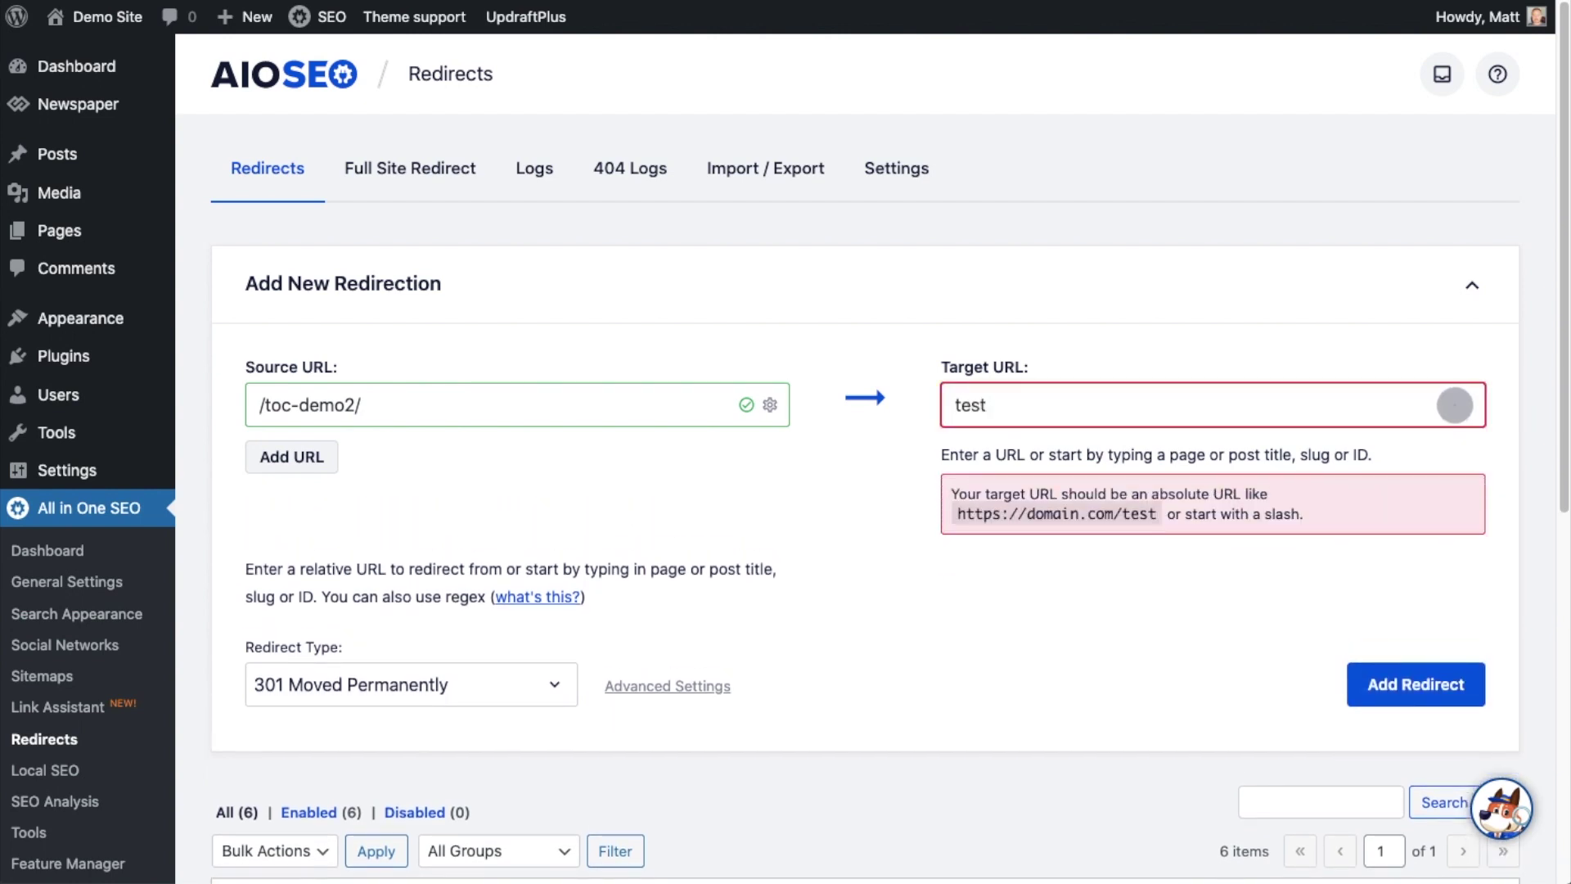
scroll(1123, 499, "down", 10)
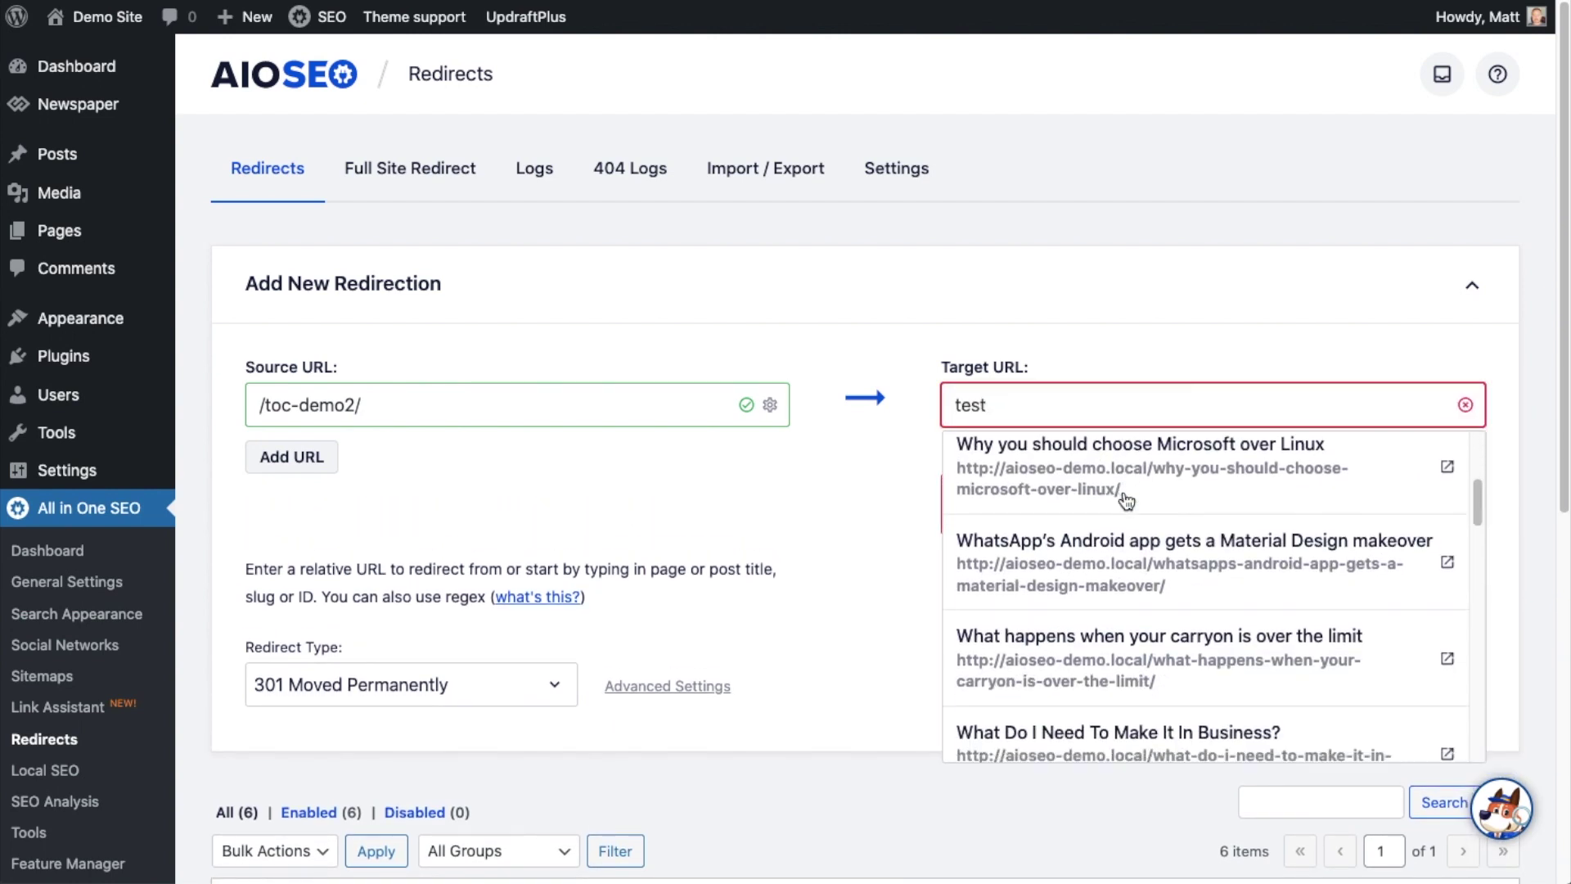
scroll(1128, 504, "down", 3)
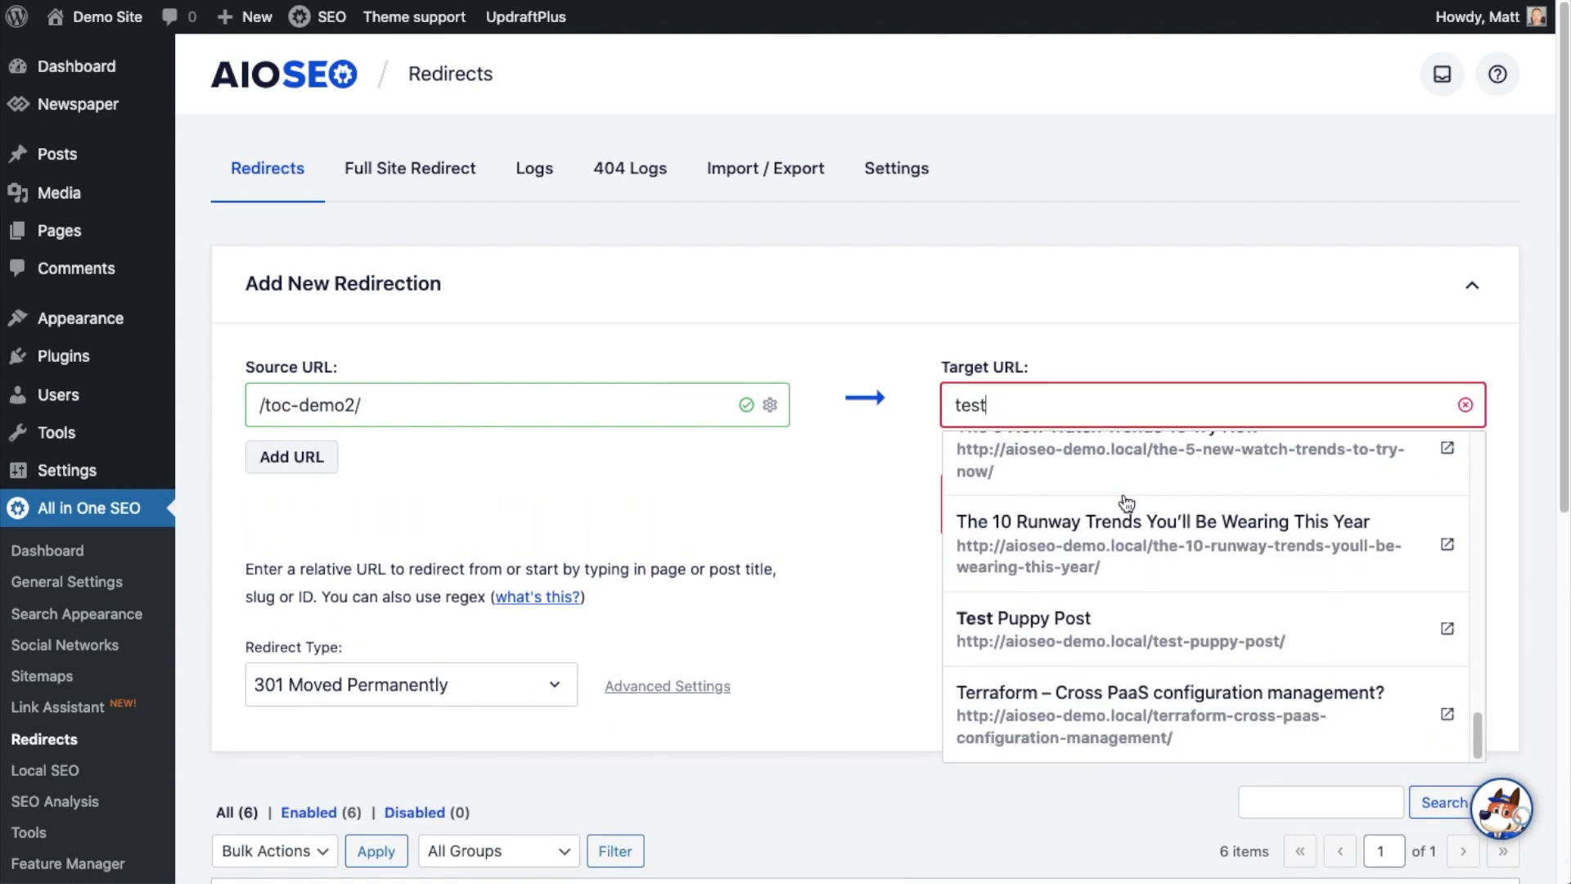
left_click(1104, 635)
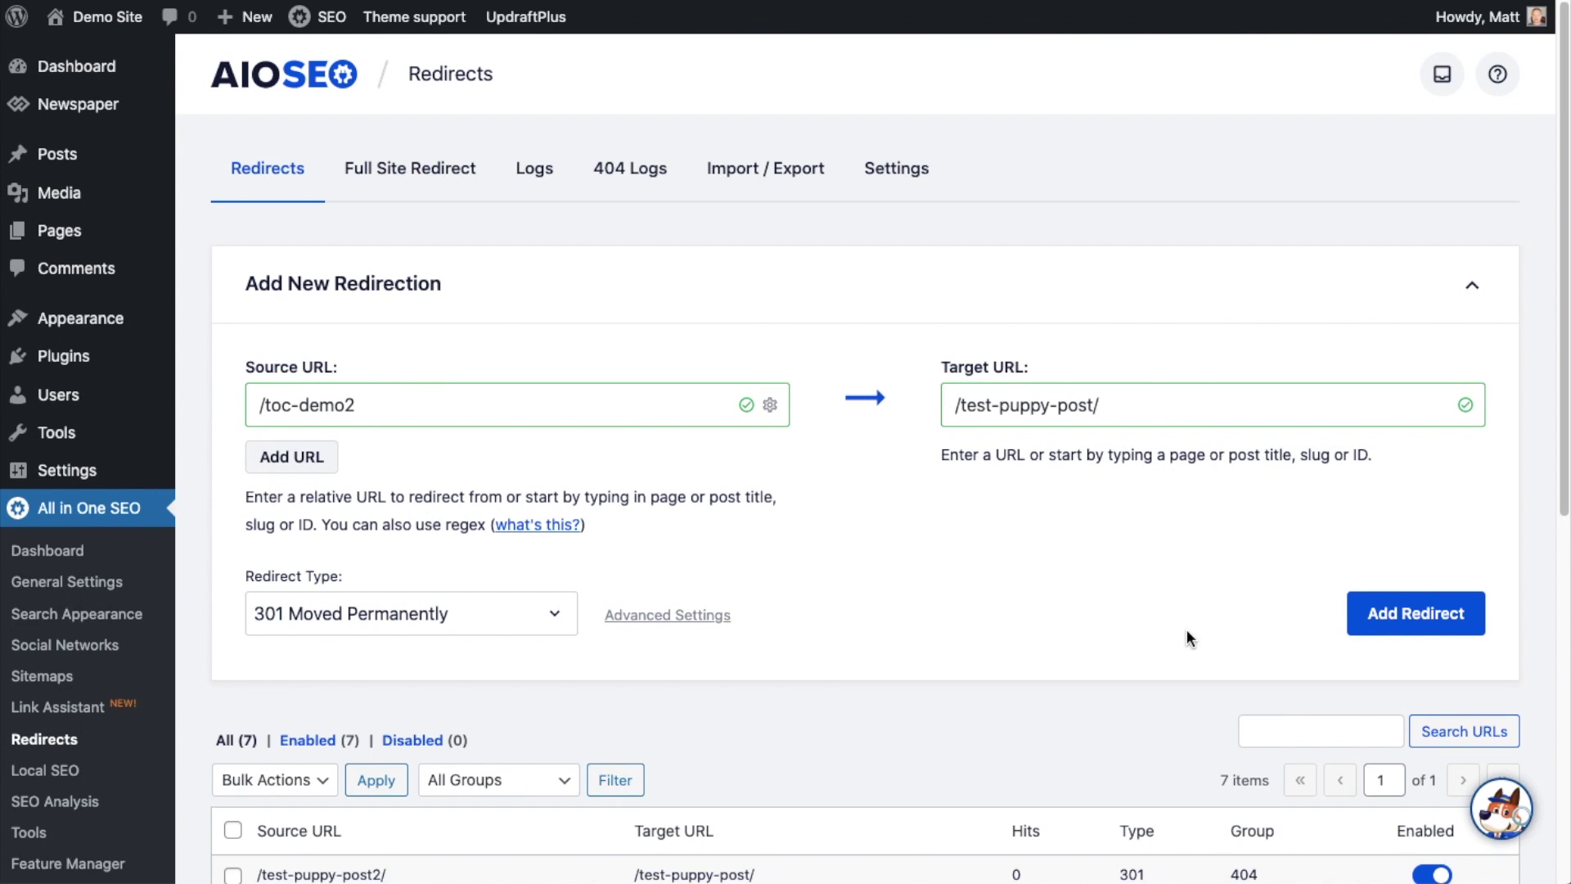
Add a second source URL /toc-demo3, then delete that source row again
left_click(304, 456)
left_click(414, 475)
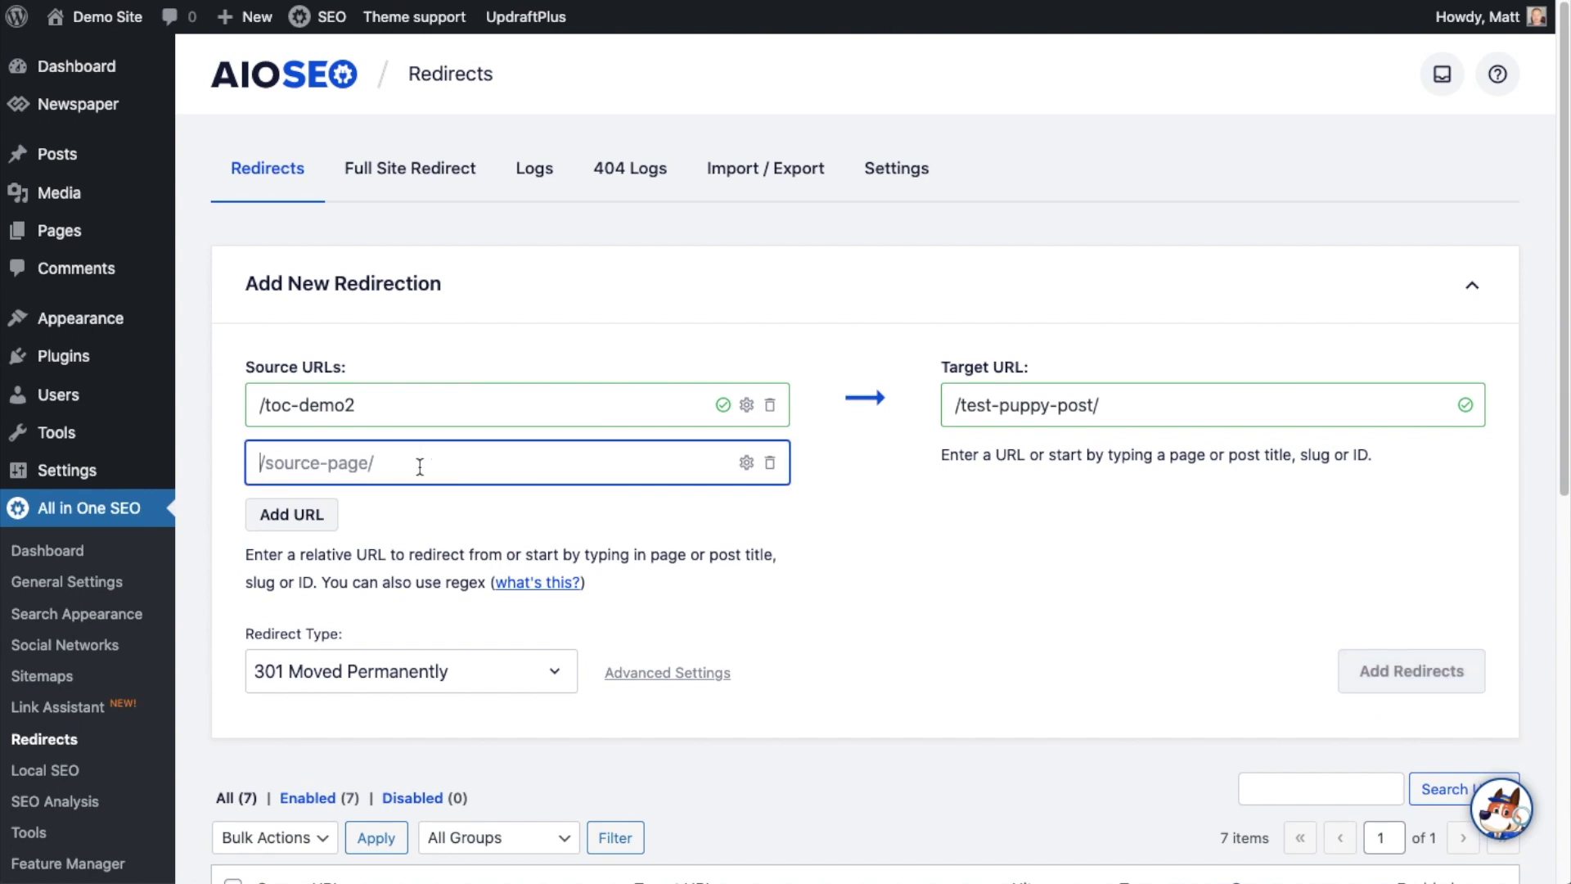
type("/toc-demo3")
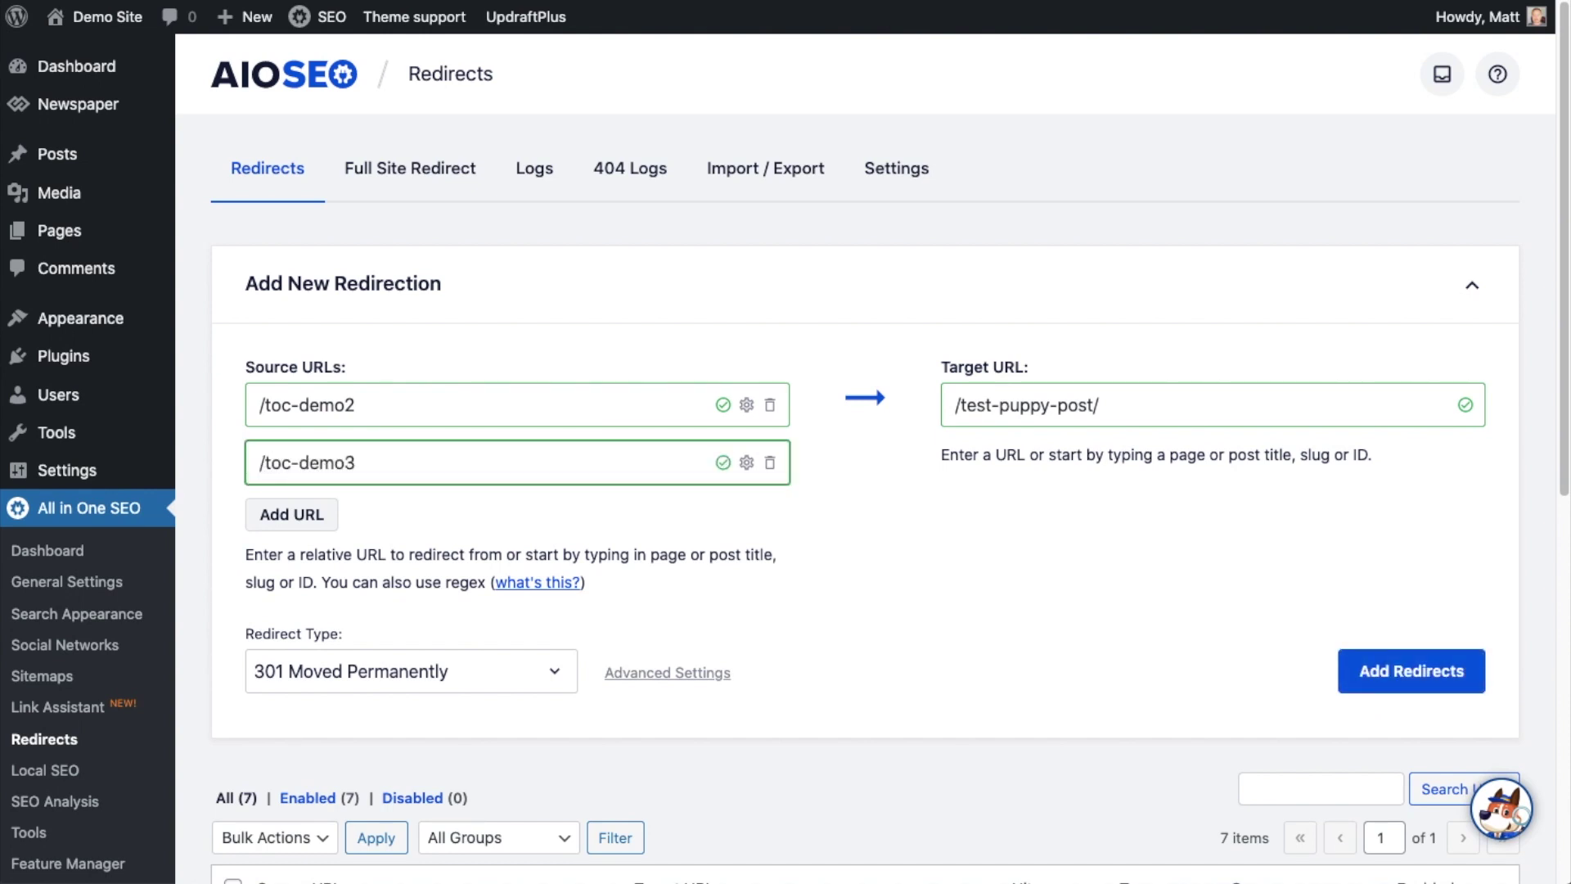
left_click(857, 521)
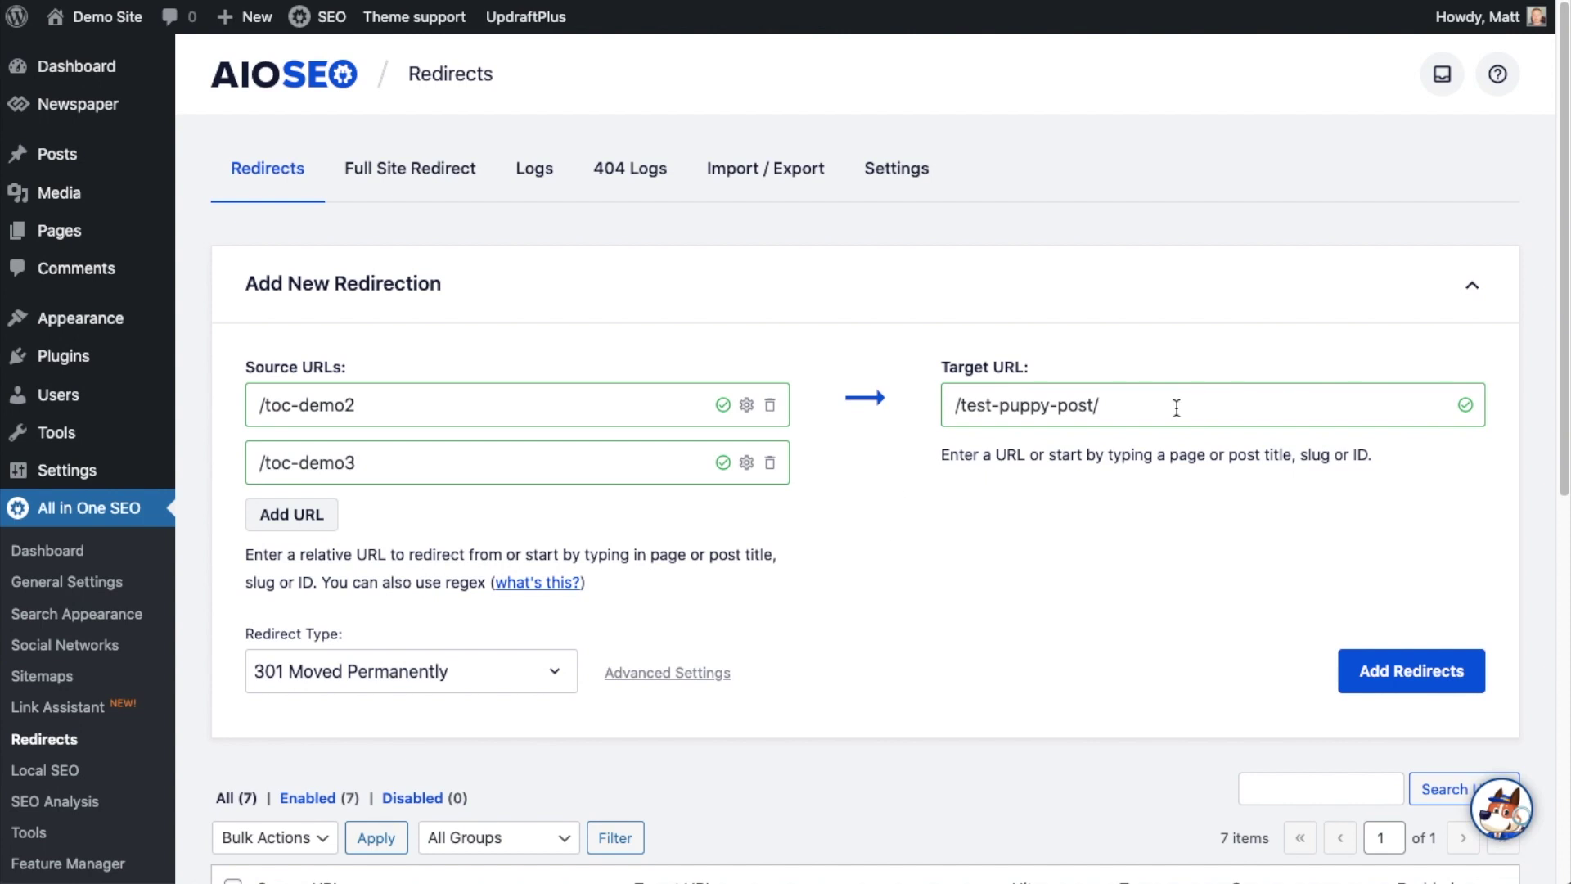
left_click(770, 463)
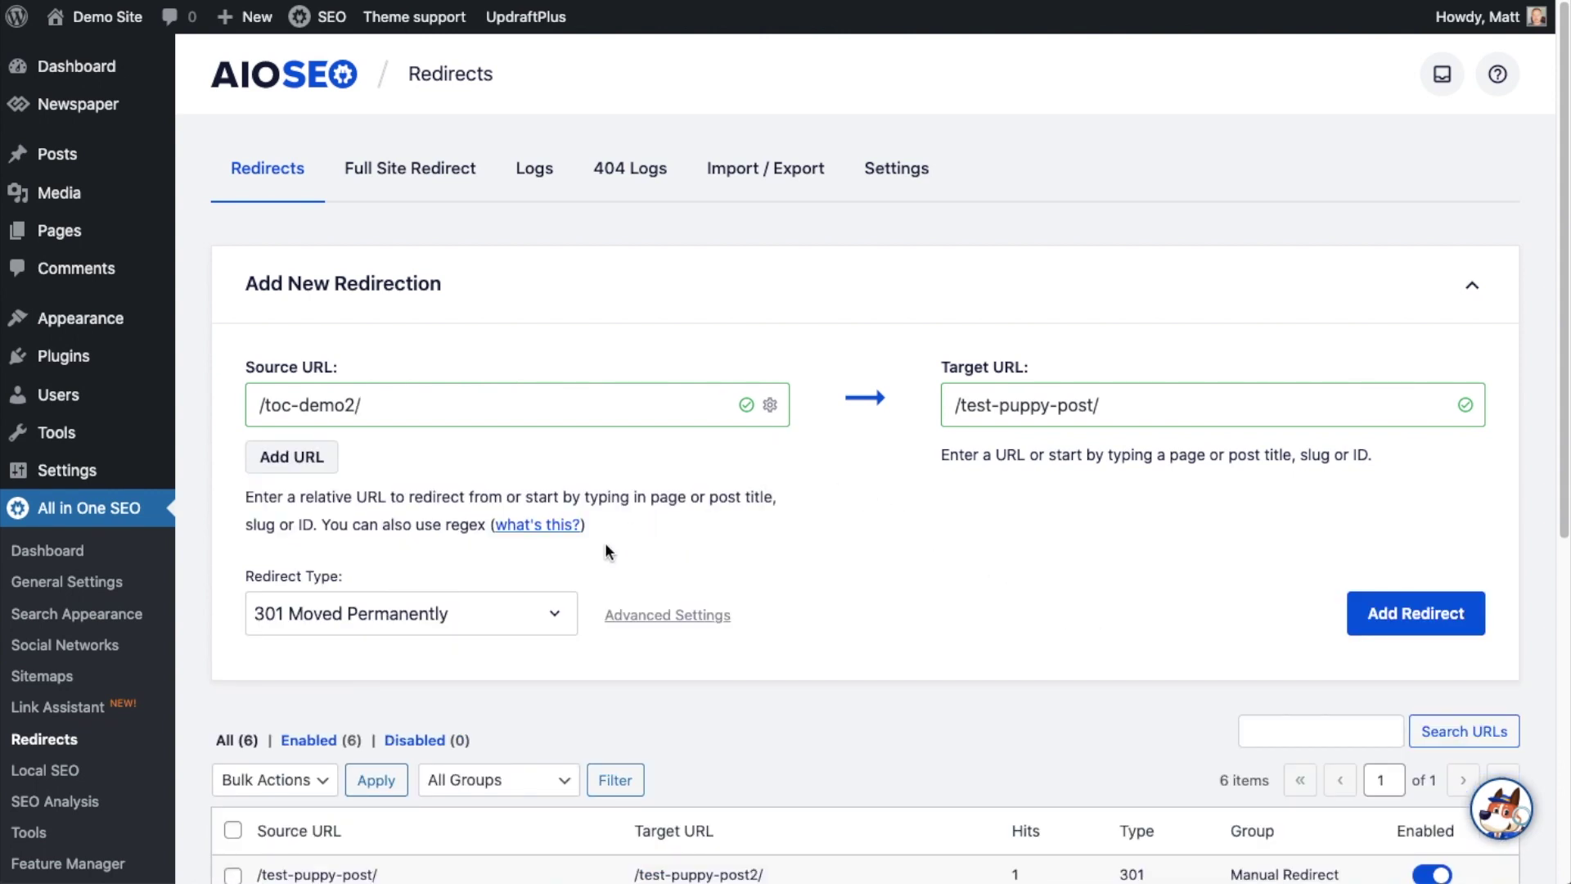
Save the /toc-demo2/ → /test-puppy-post/ redirect as 301 Moved Permanently
left_click(557, 625)
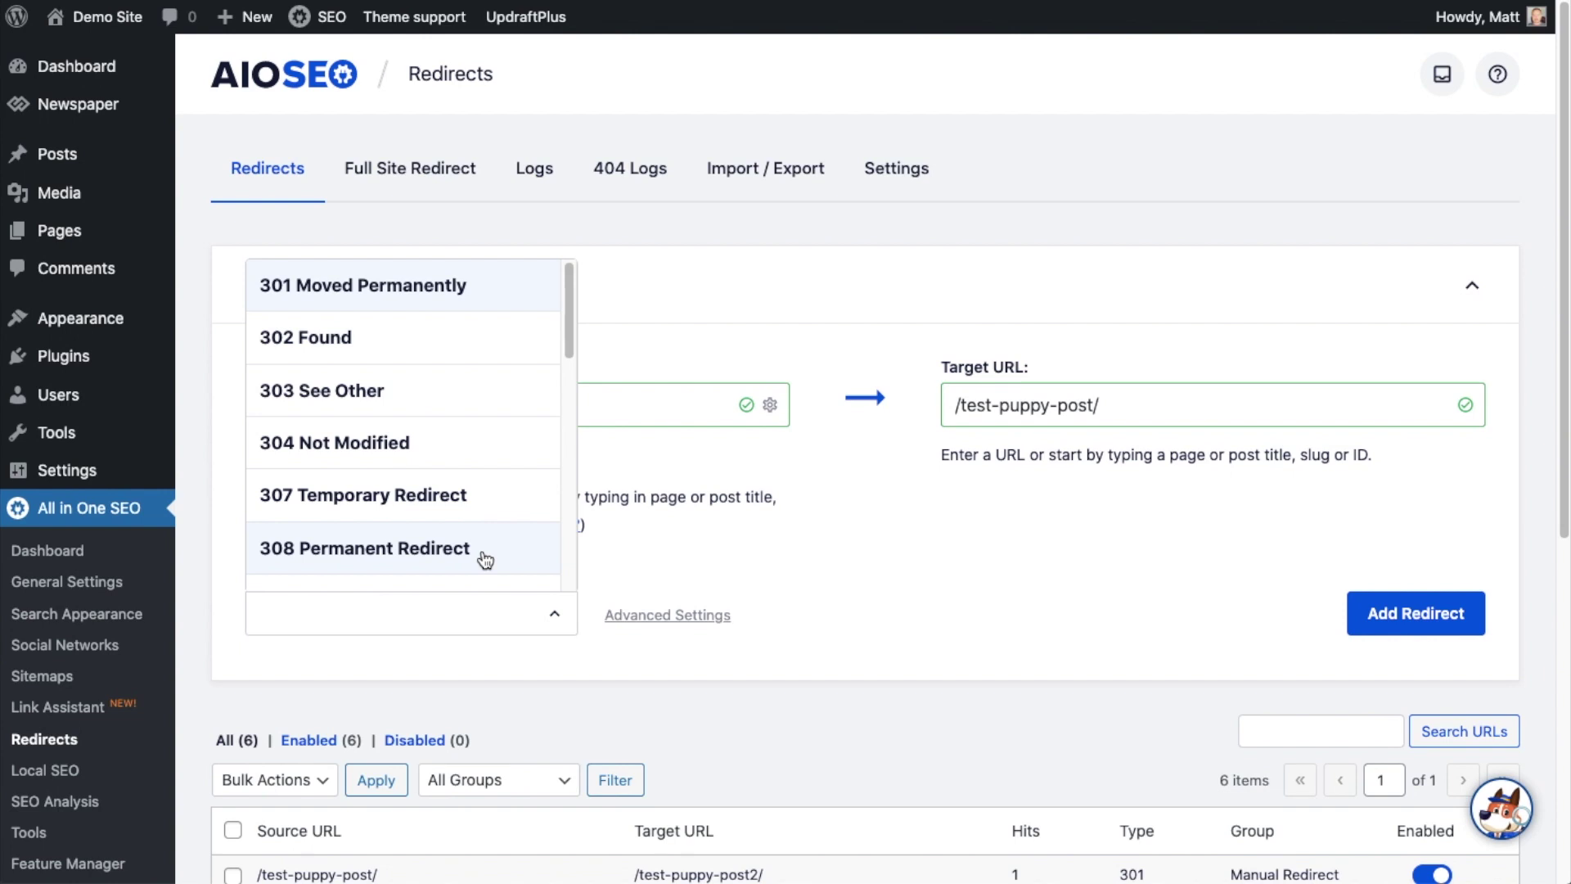
left_click(501, 295)
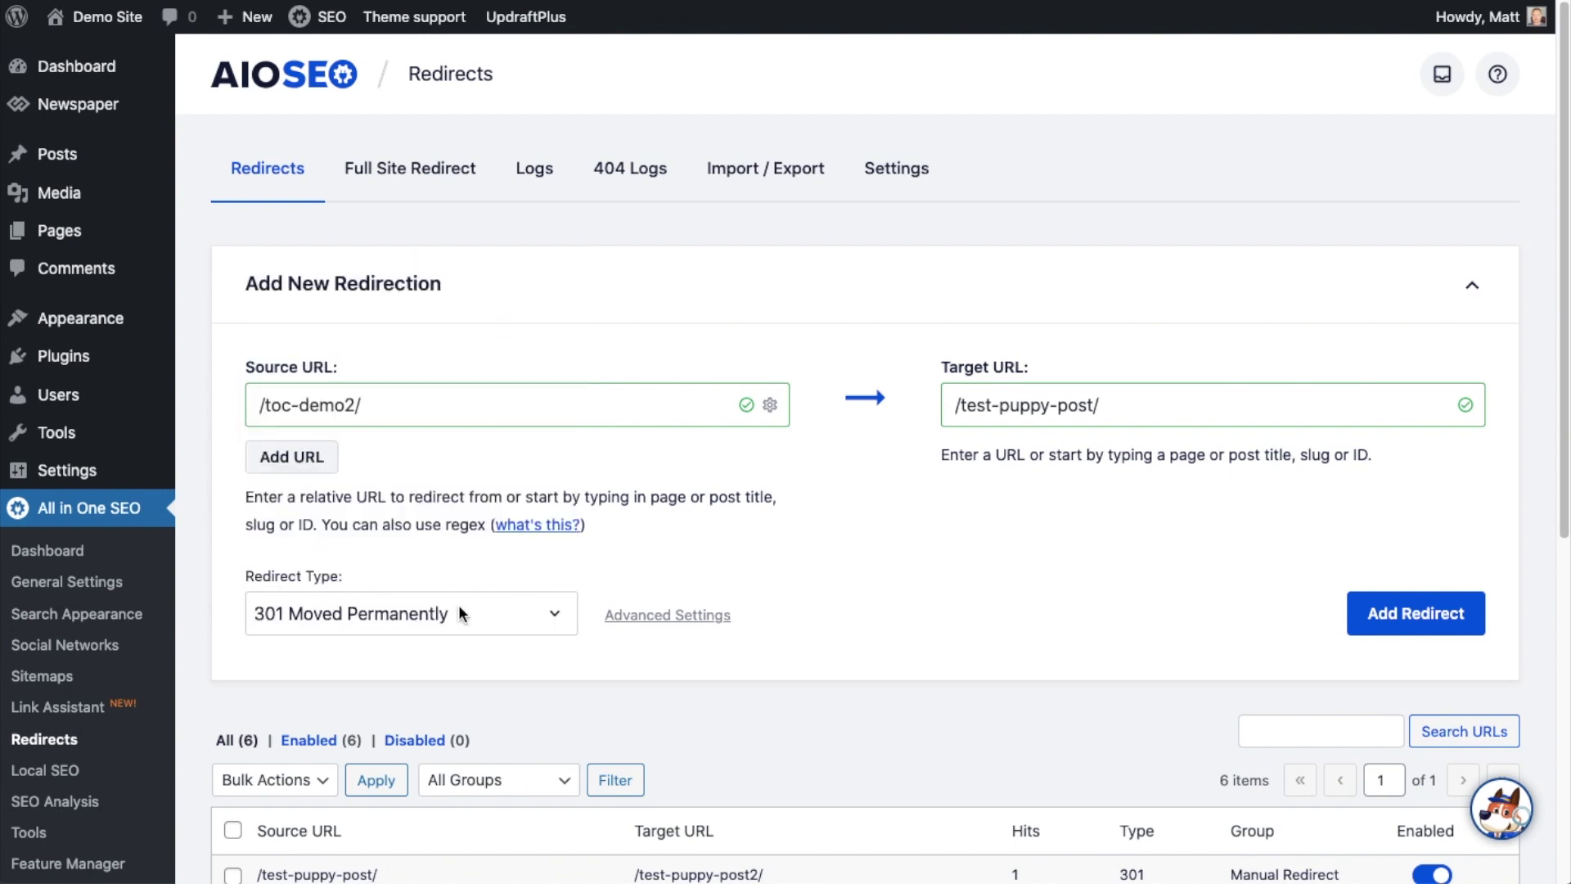
left_click(1451, 612)
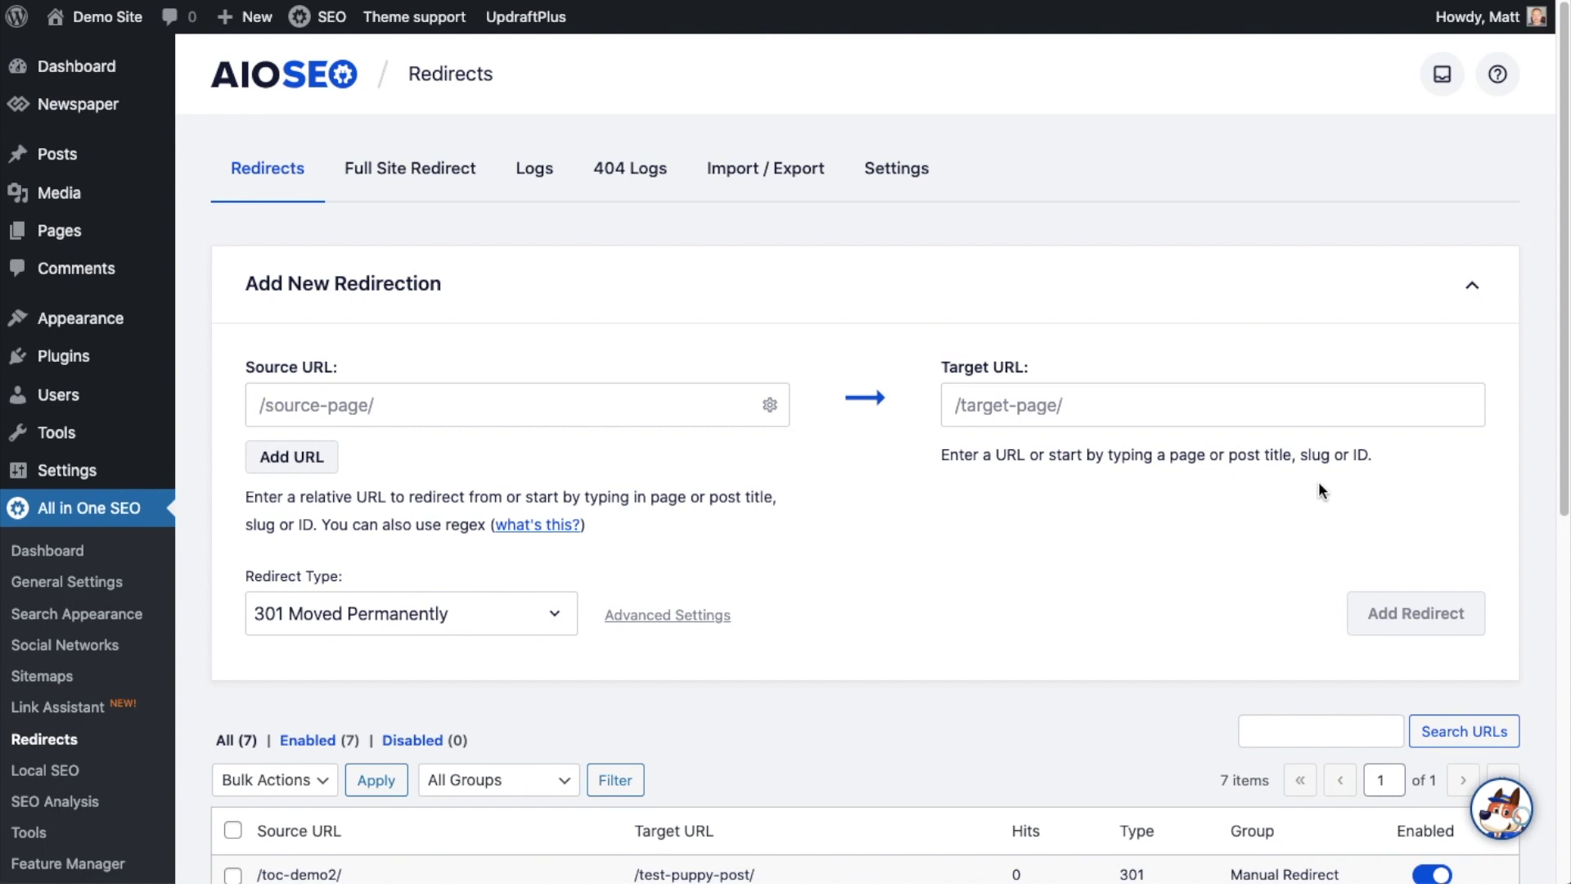
Delete the /toc-demo2/ redirect from the list, leaving six redirects
scroll(1318, 483, "down", 5)
scroll(1318, 481, "down", 1)
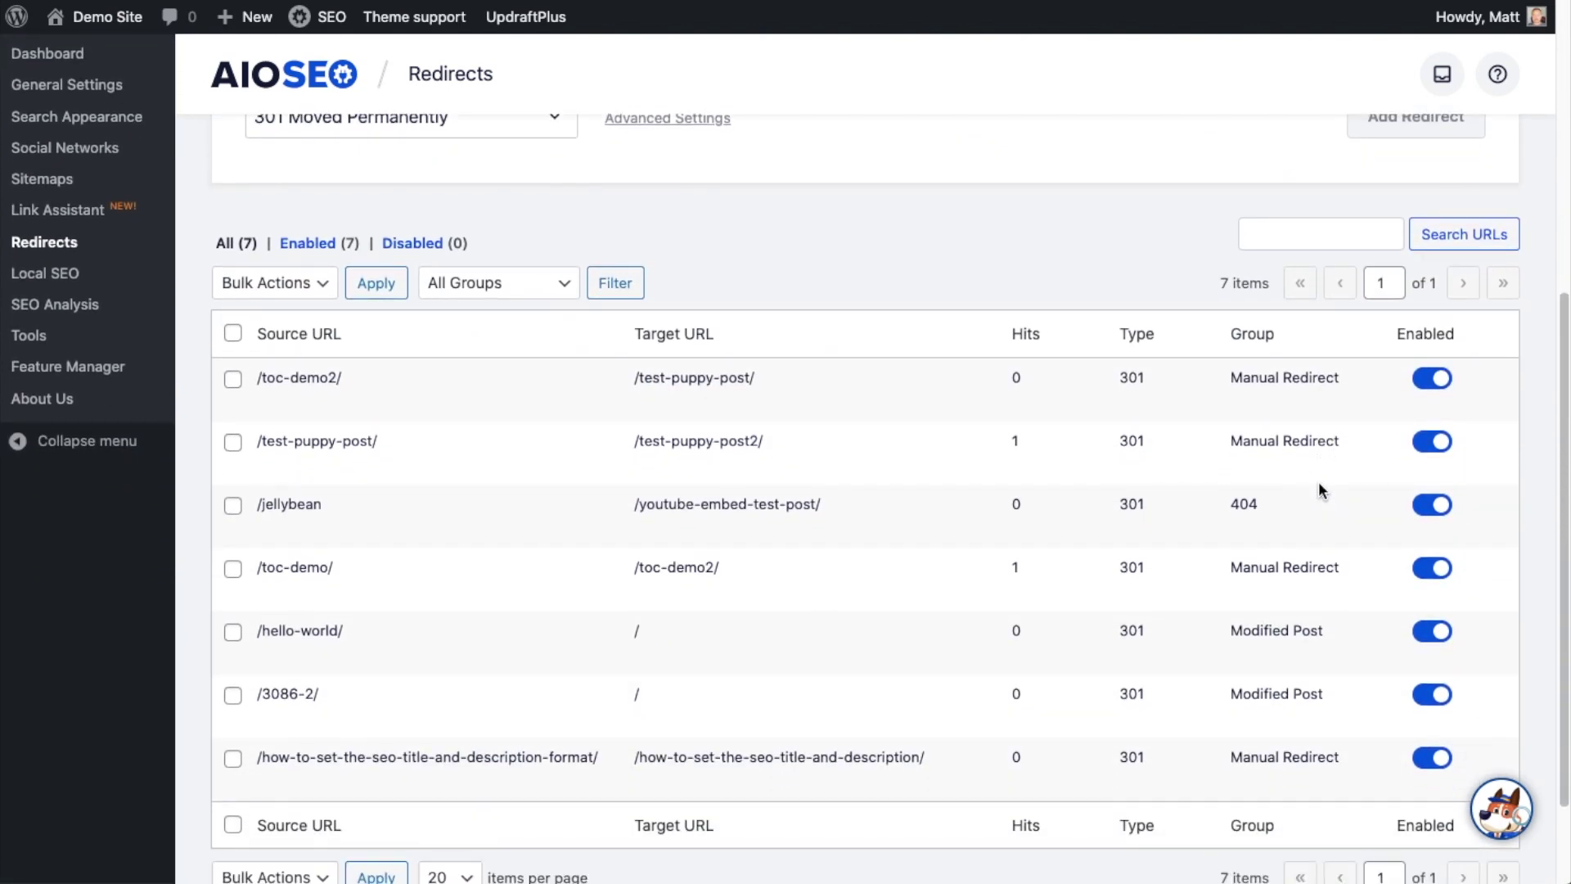
scroll(1318, 481, "down", 1)
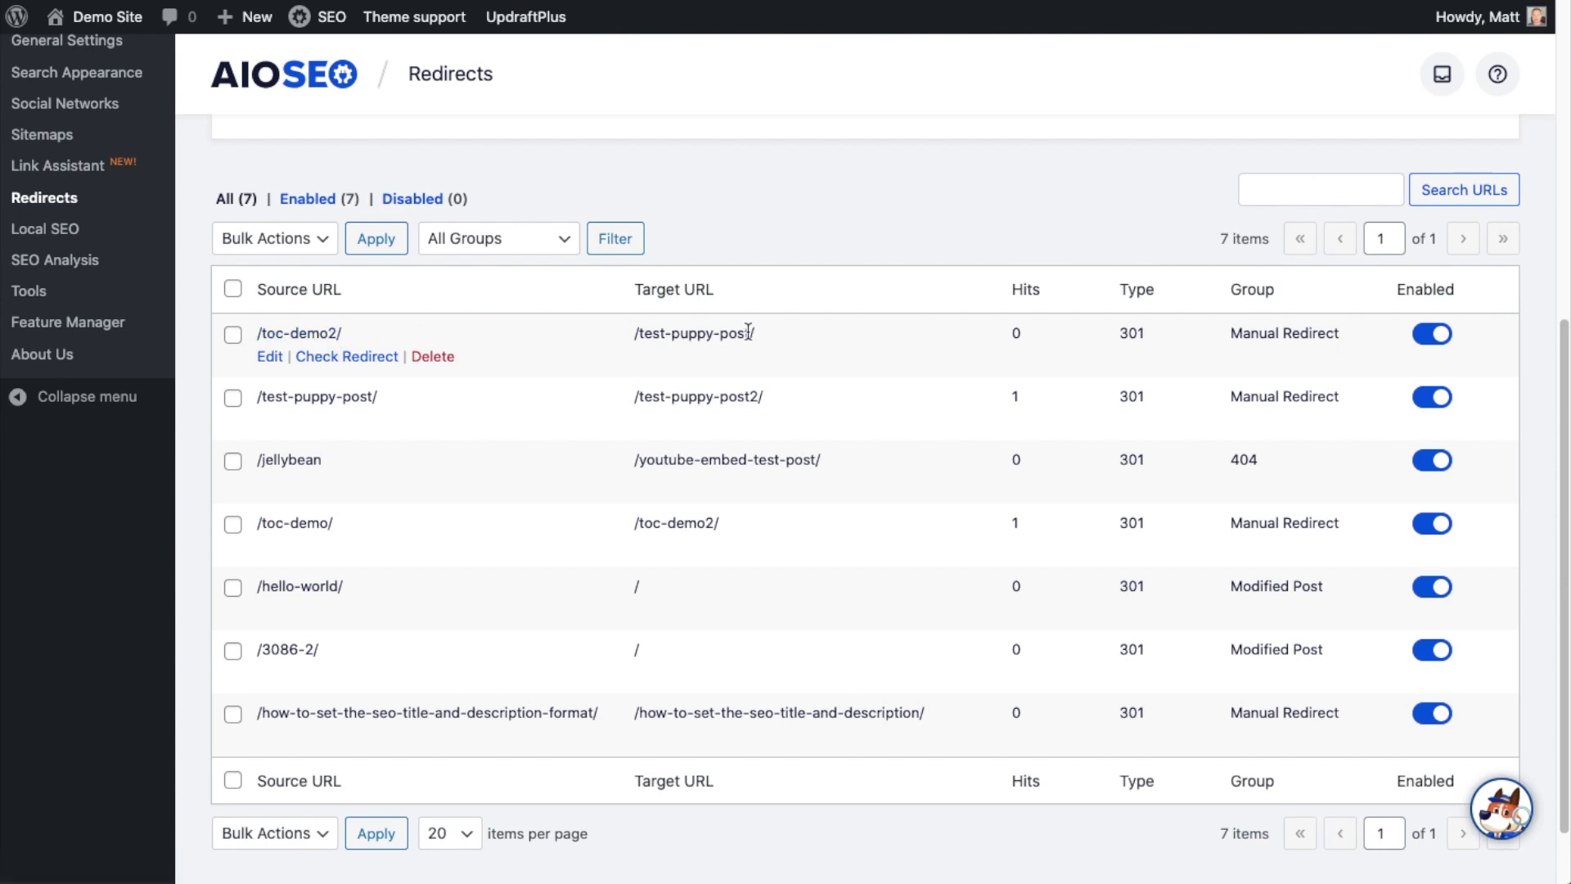
left_click(443, 359)
left_click(866, 457)
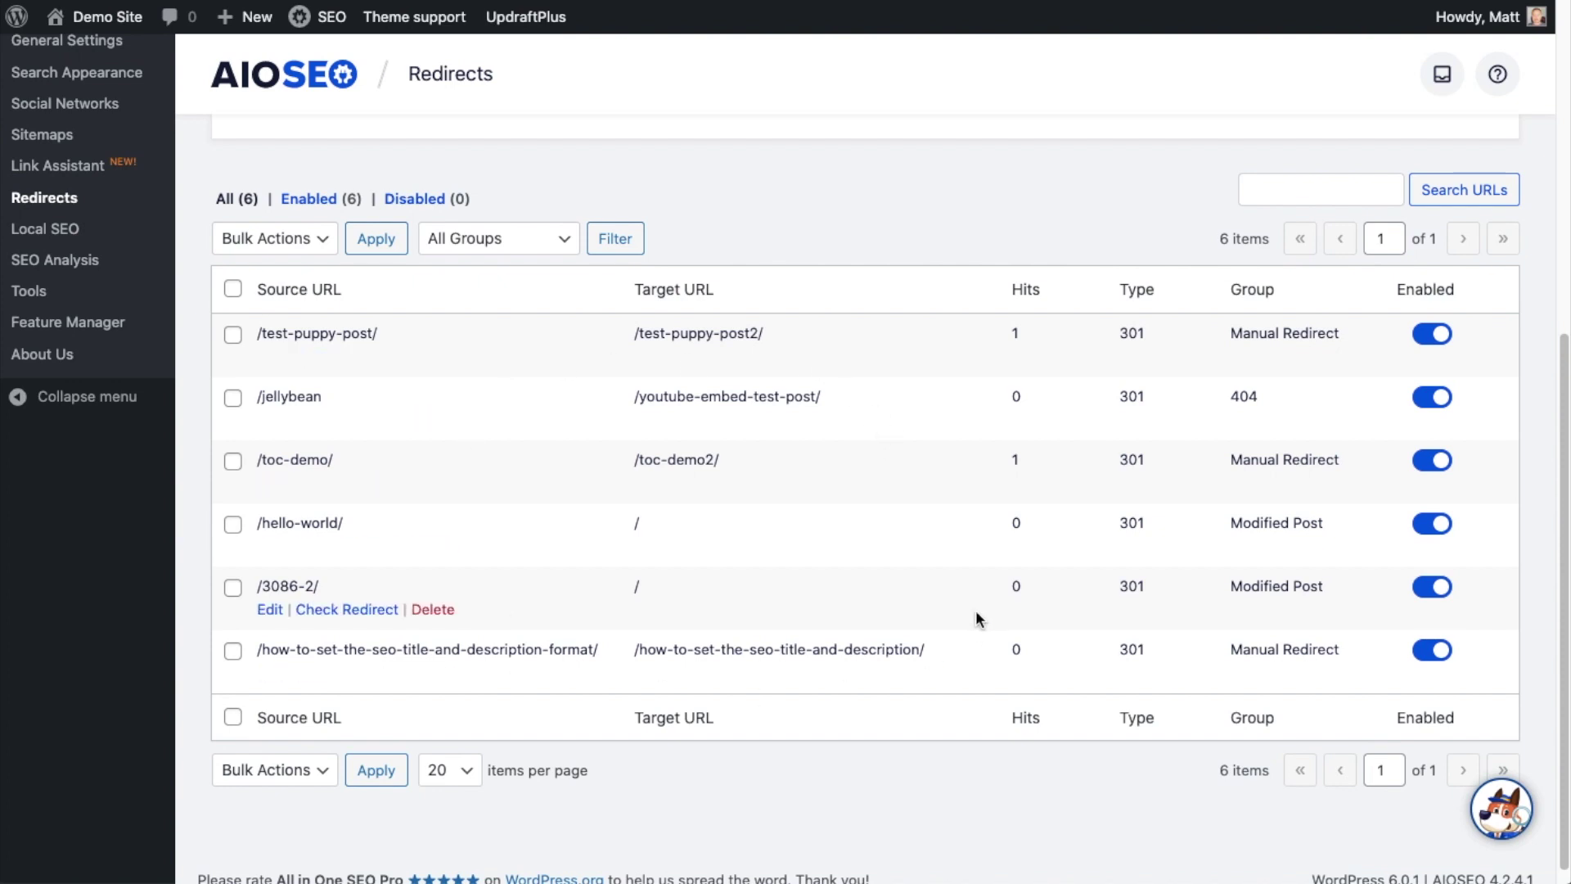
scroll(878, 611, "up", 6)
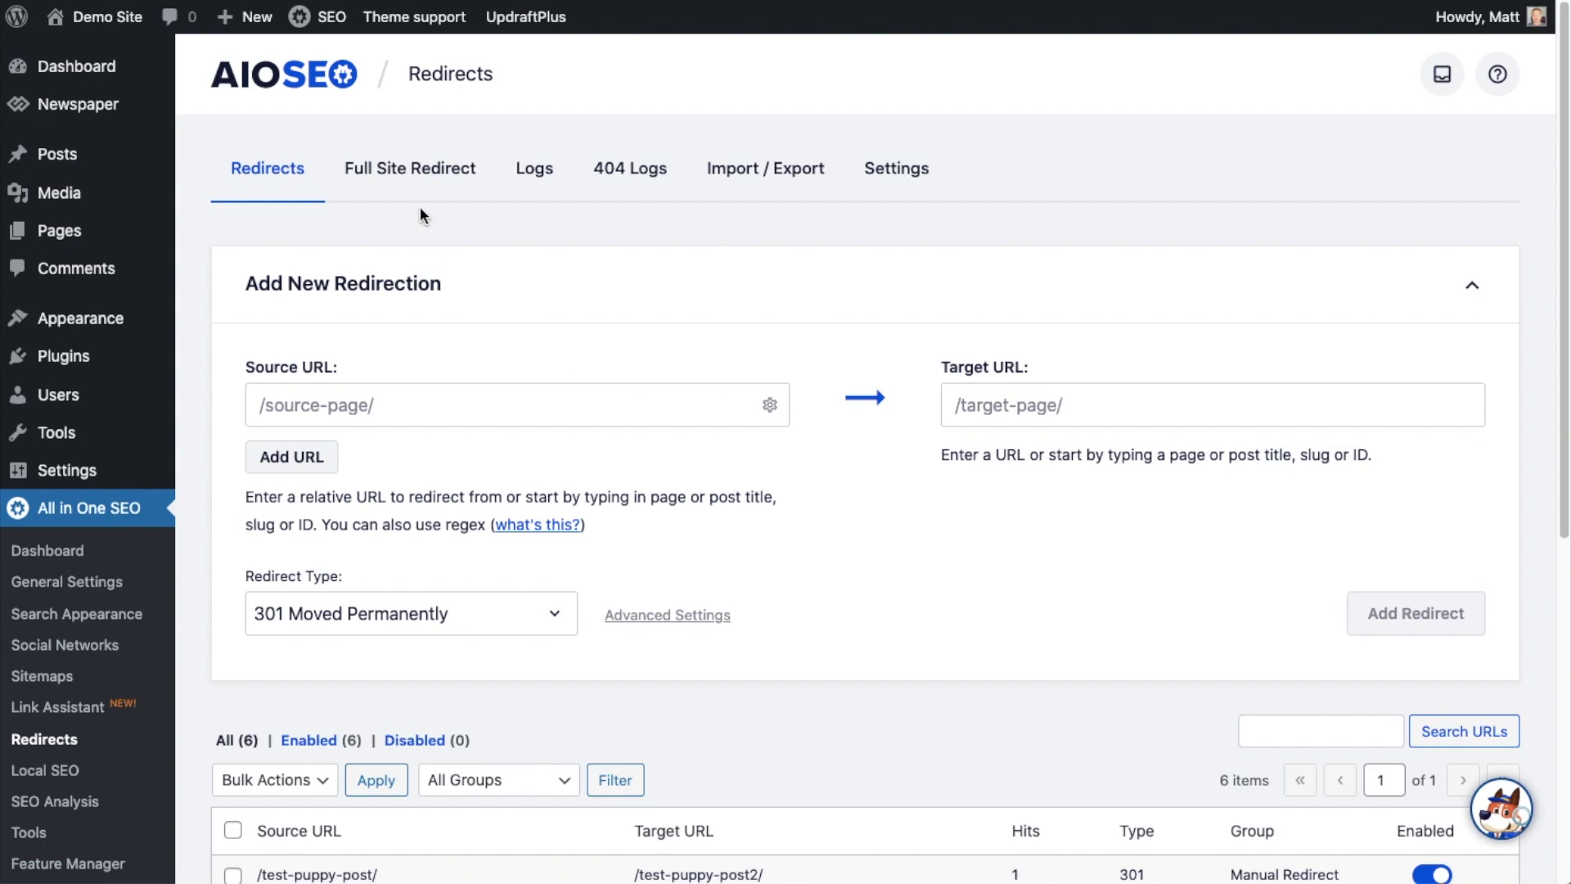
On the Full Site Redirect tab, enable Relocate Site with aioseo2.com as the relocation domain
left_click(423, 175)
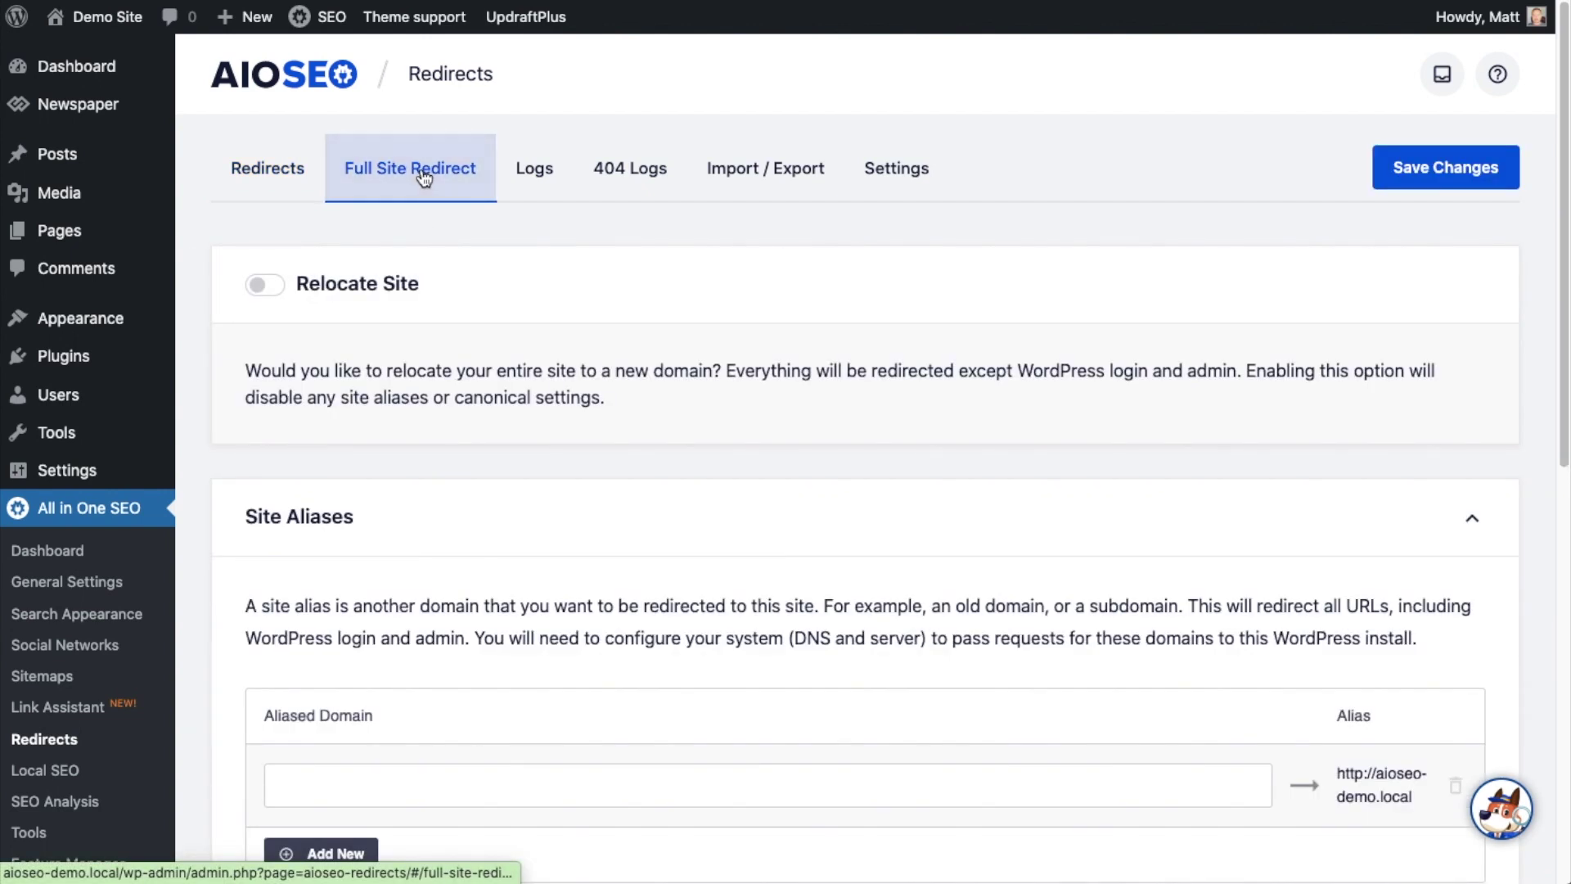
left_click(272, 298)
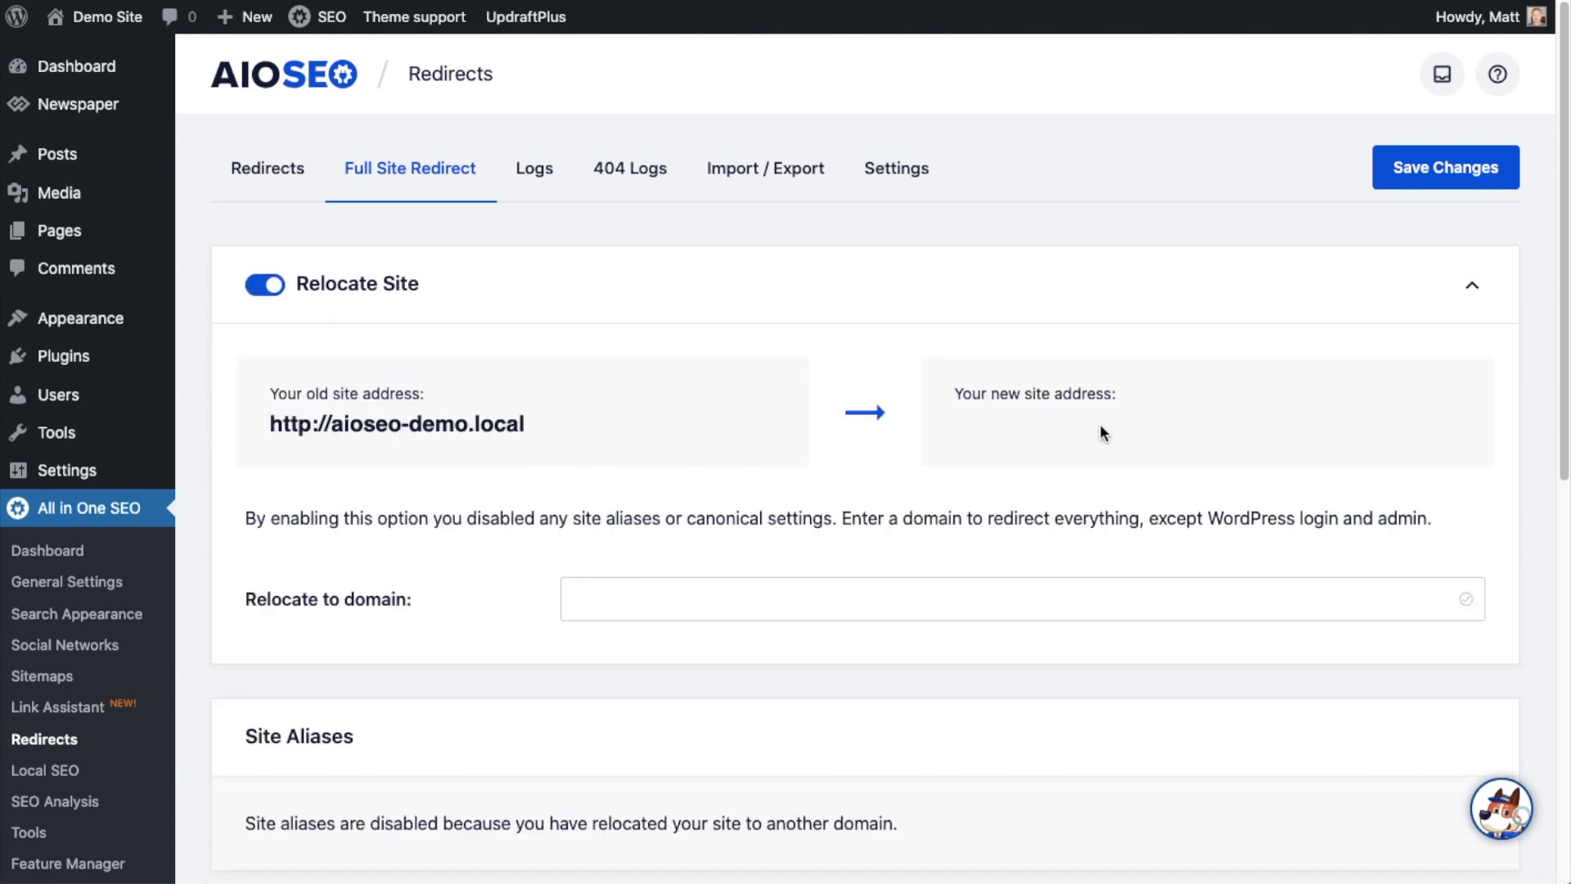
left_click(735, 596)
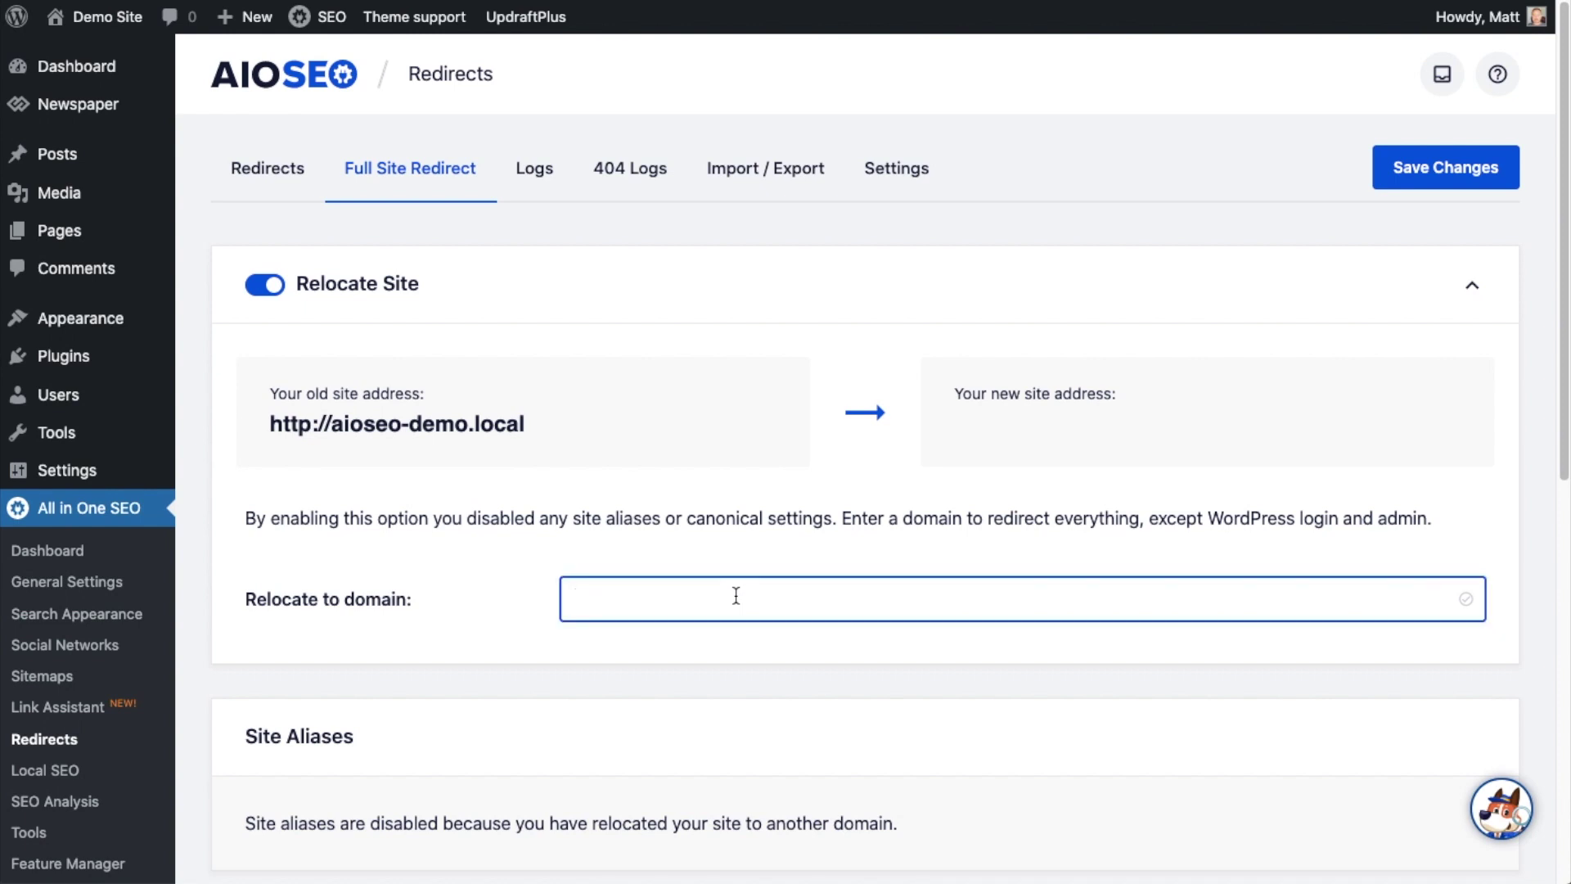
type("aioseo2.com")
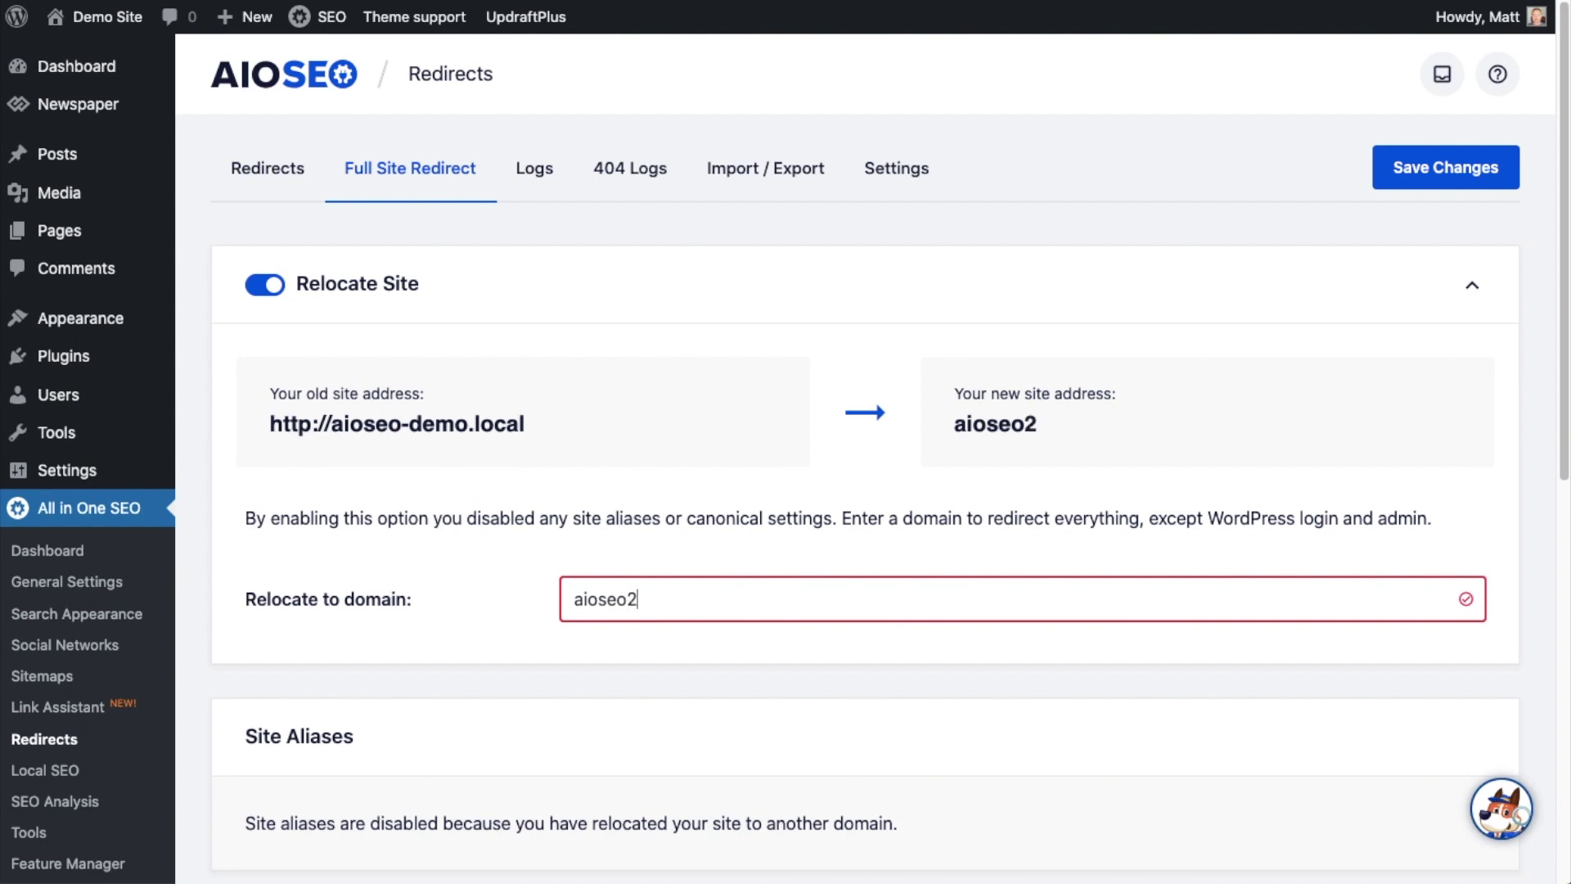
left_click(1041, 678)
left_click(1392, 171)
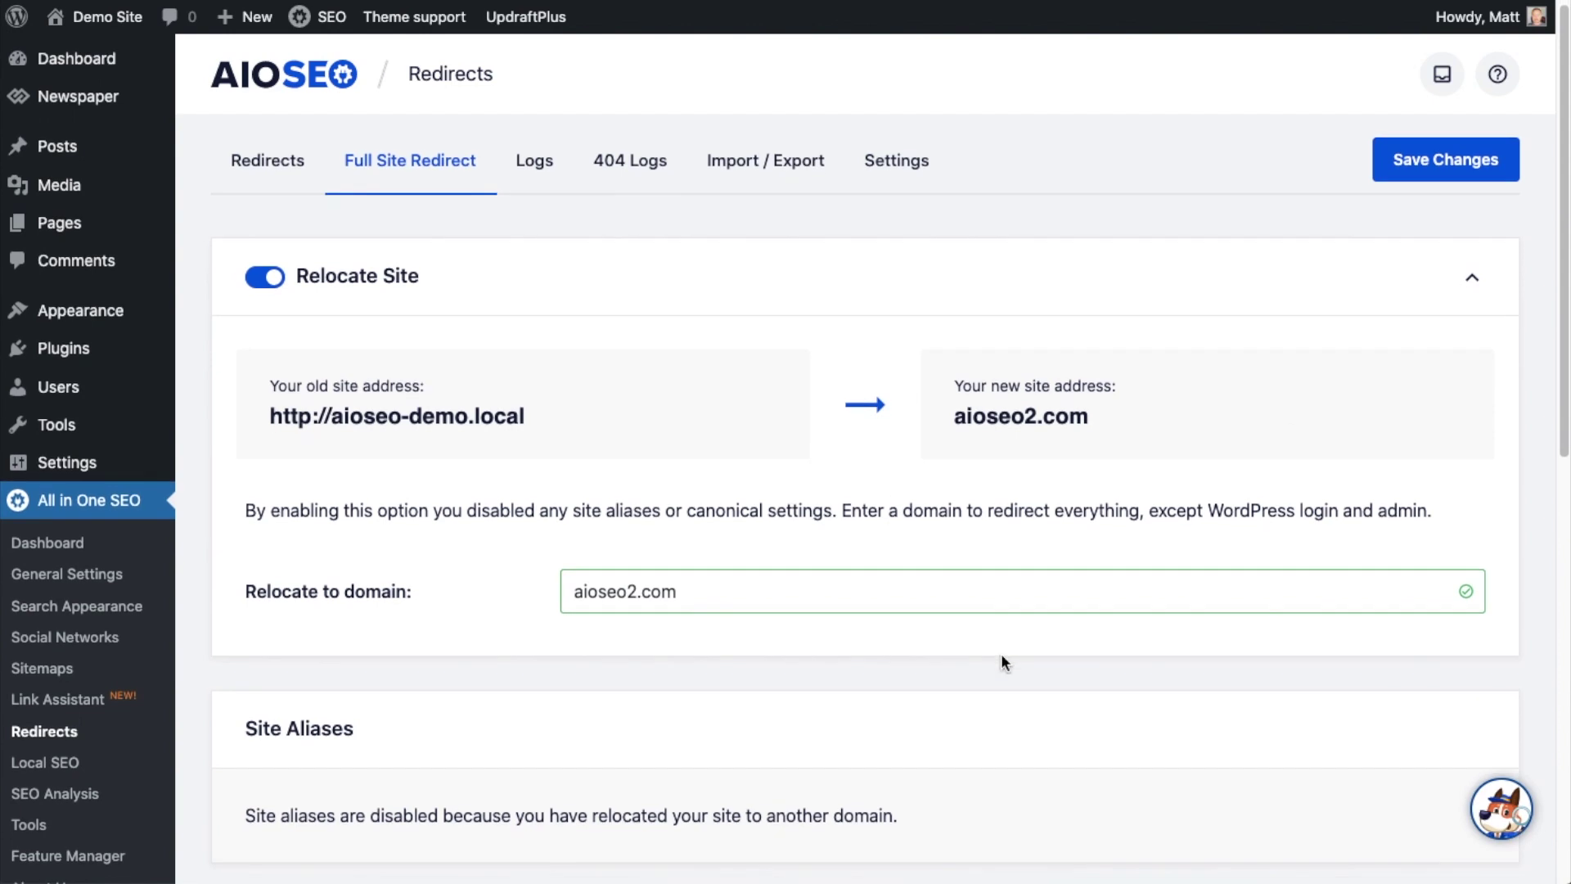
scroll(1003, 660, "down", 5)
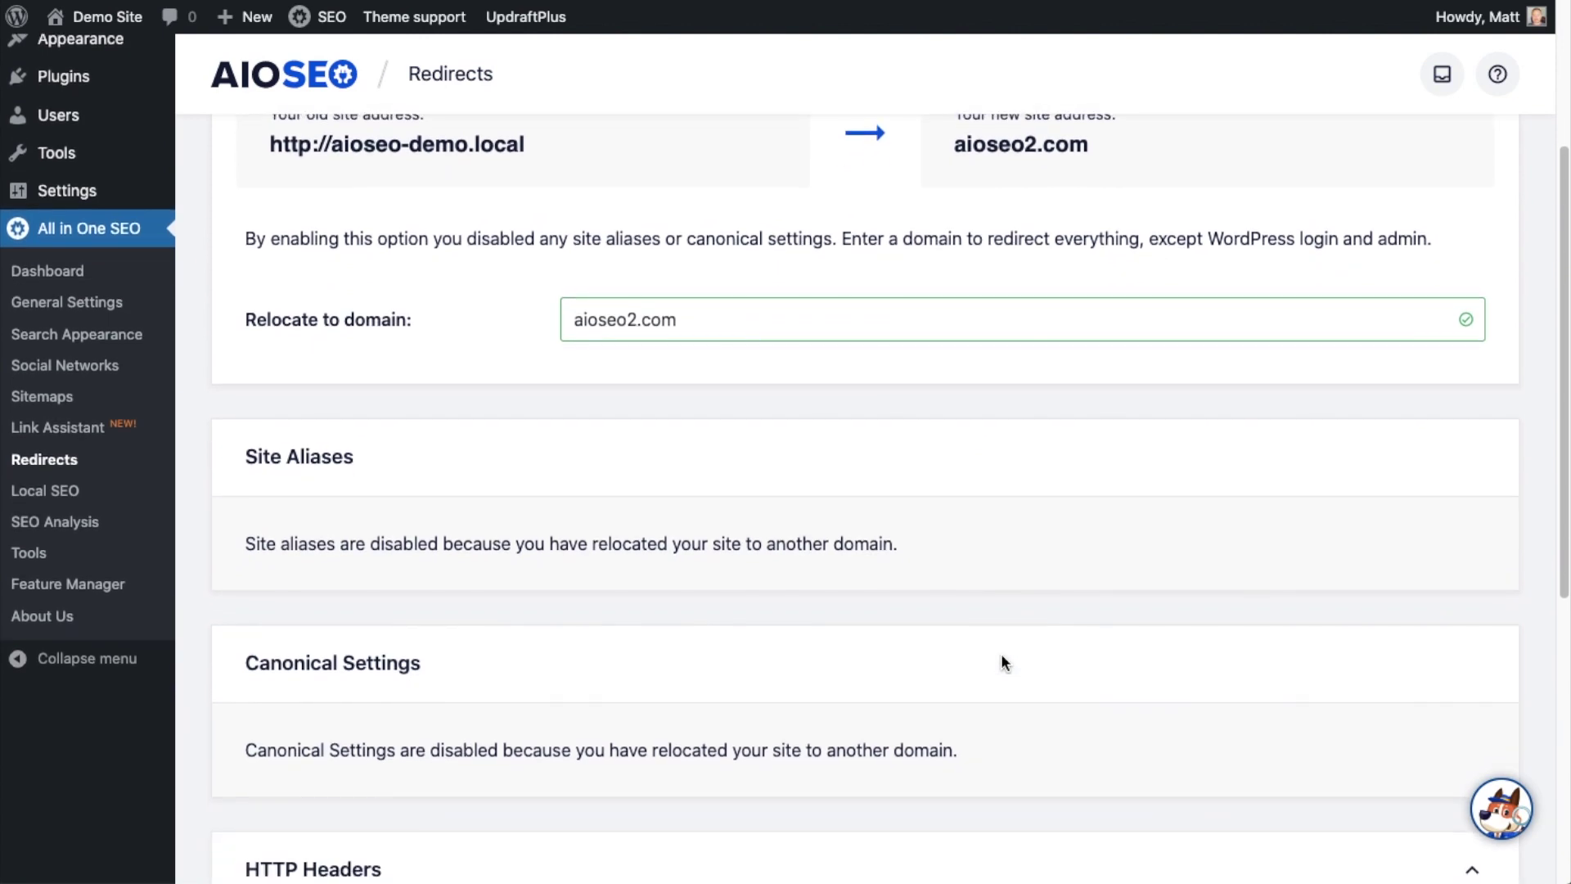
scroll(490, 486, "down", 1)
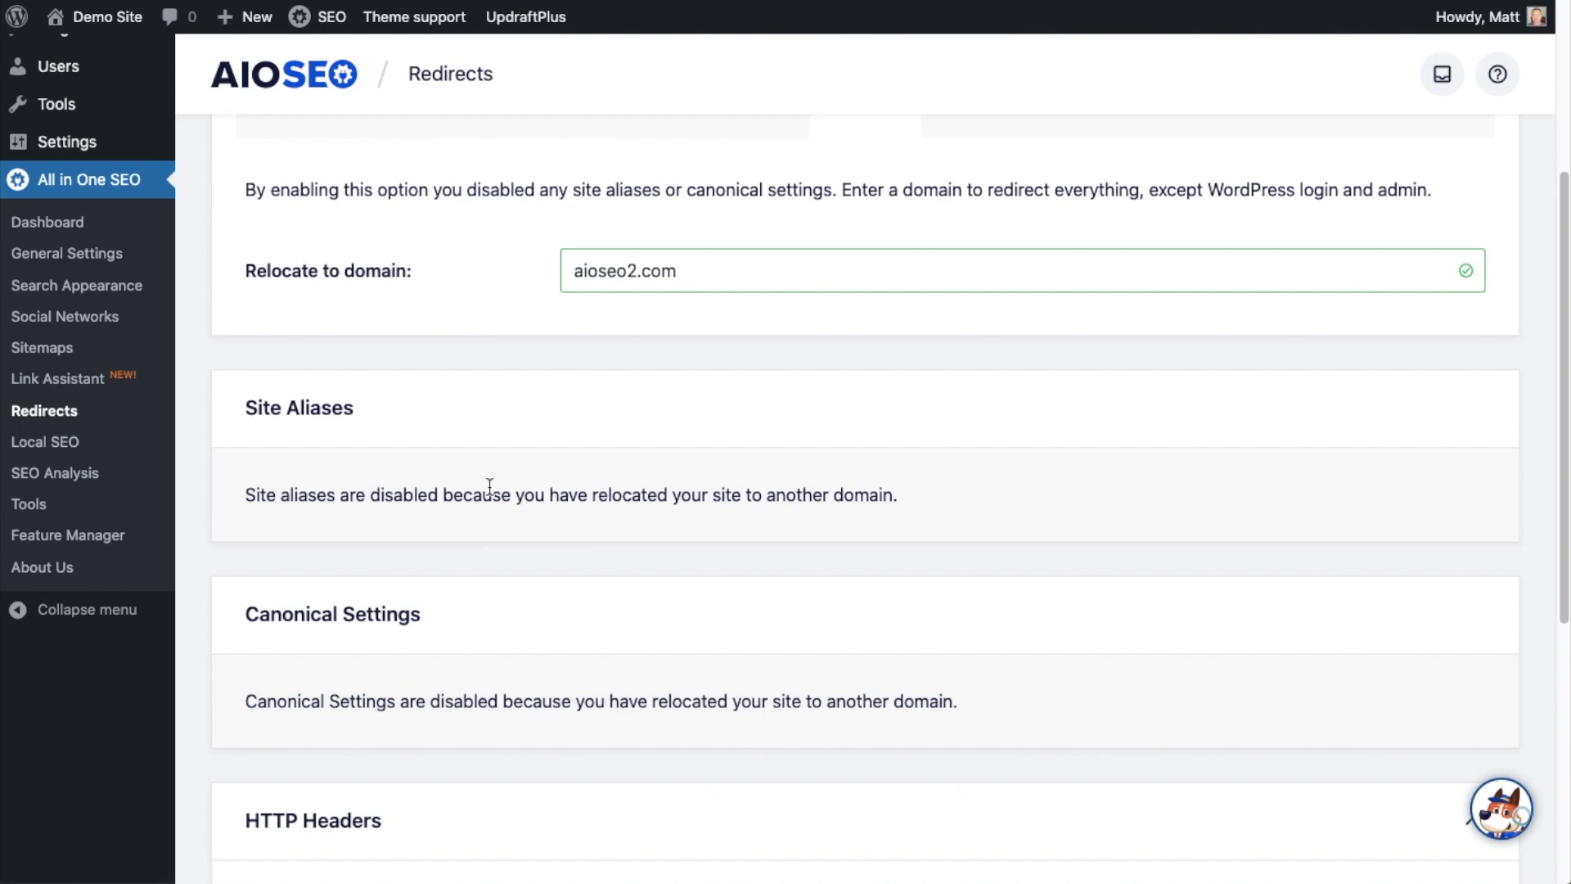
scroll(489, 486, "up", 5)
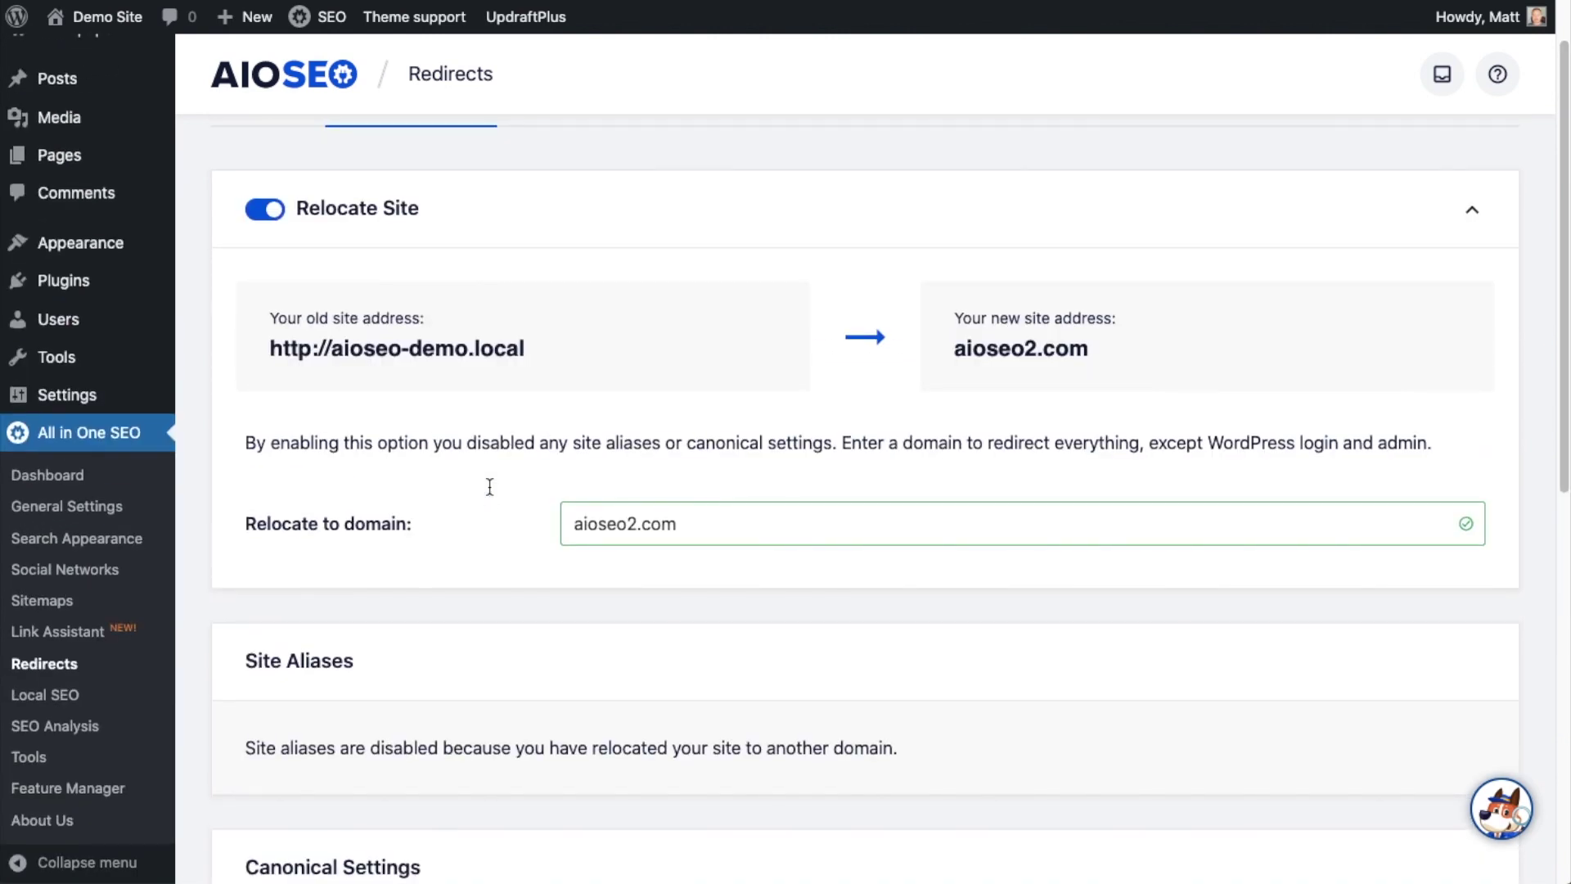
Turn Relocate Site off, enter aioseo-sandbox as a site alias, and add two empty alias rows
left_click(265, 210)
scroll(493, 309, "down", 4)
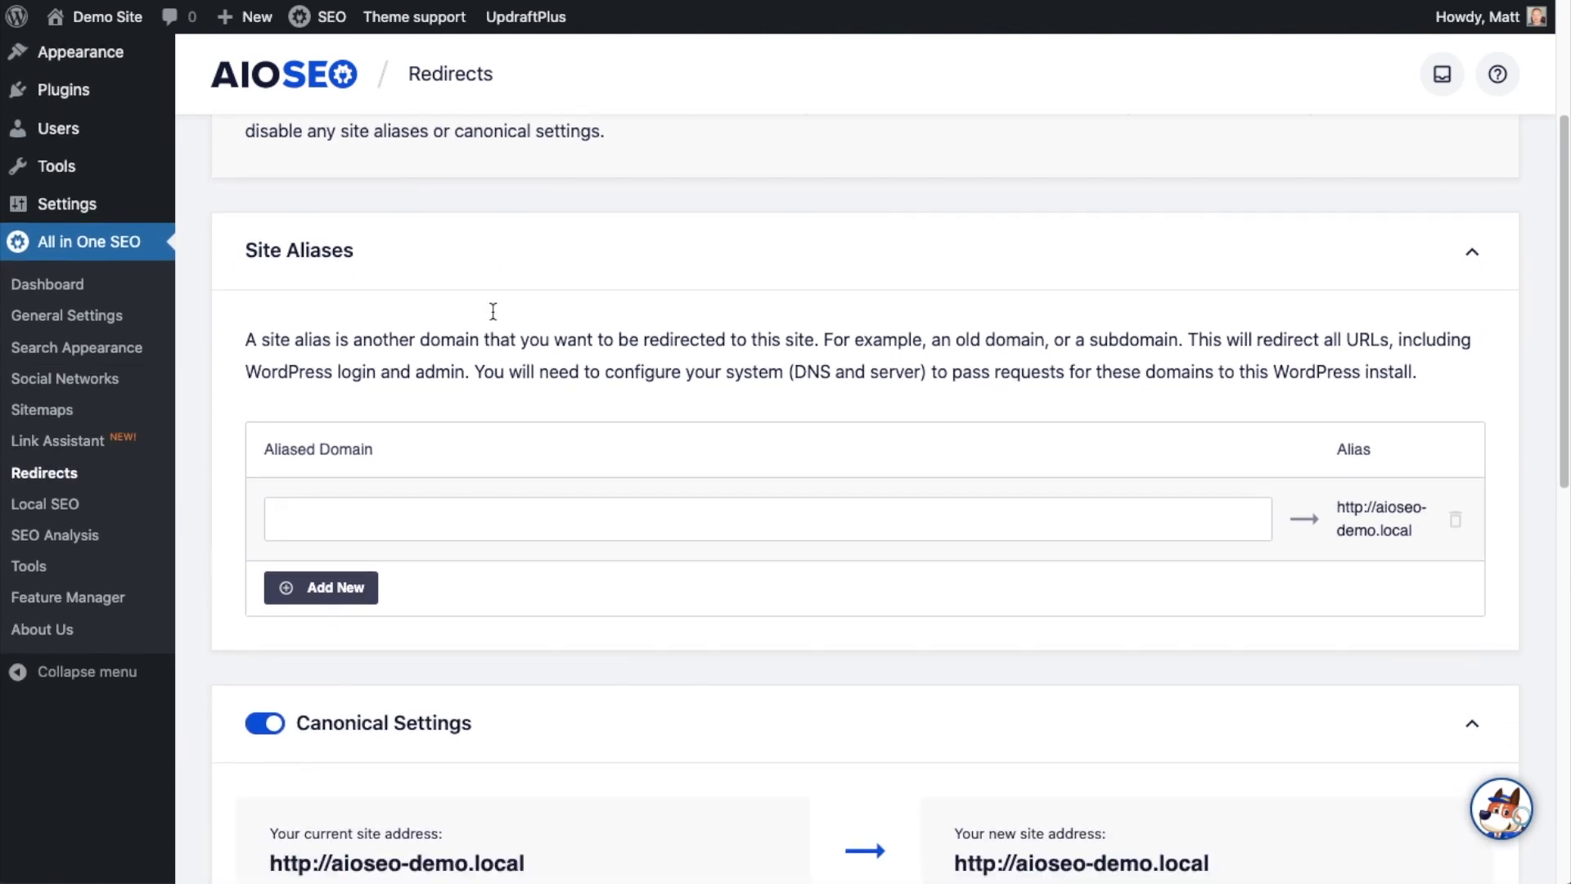
left_click(442, 434)
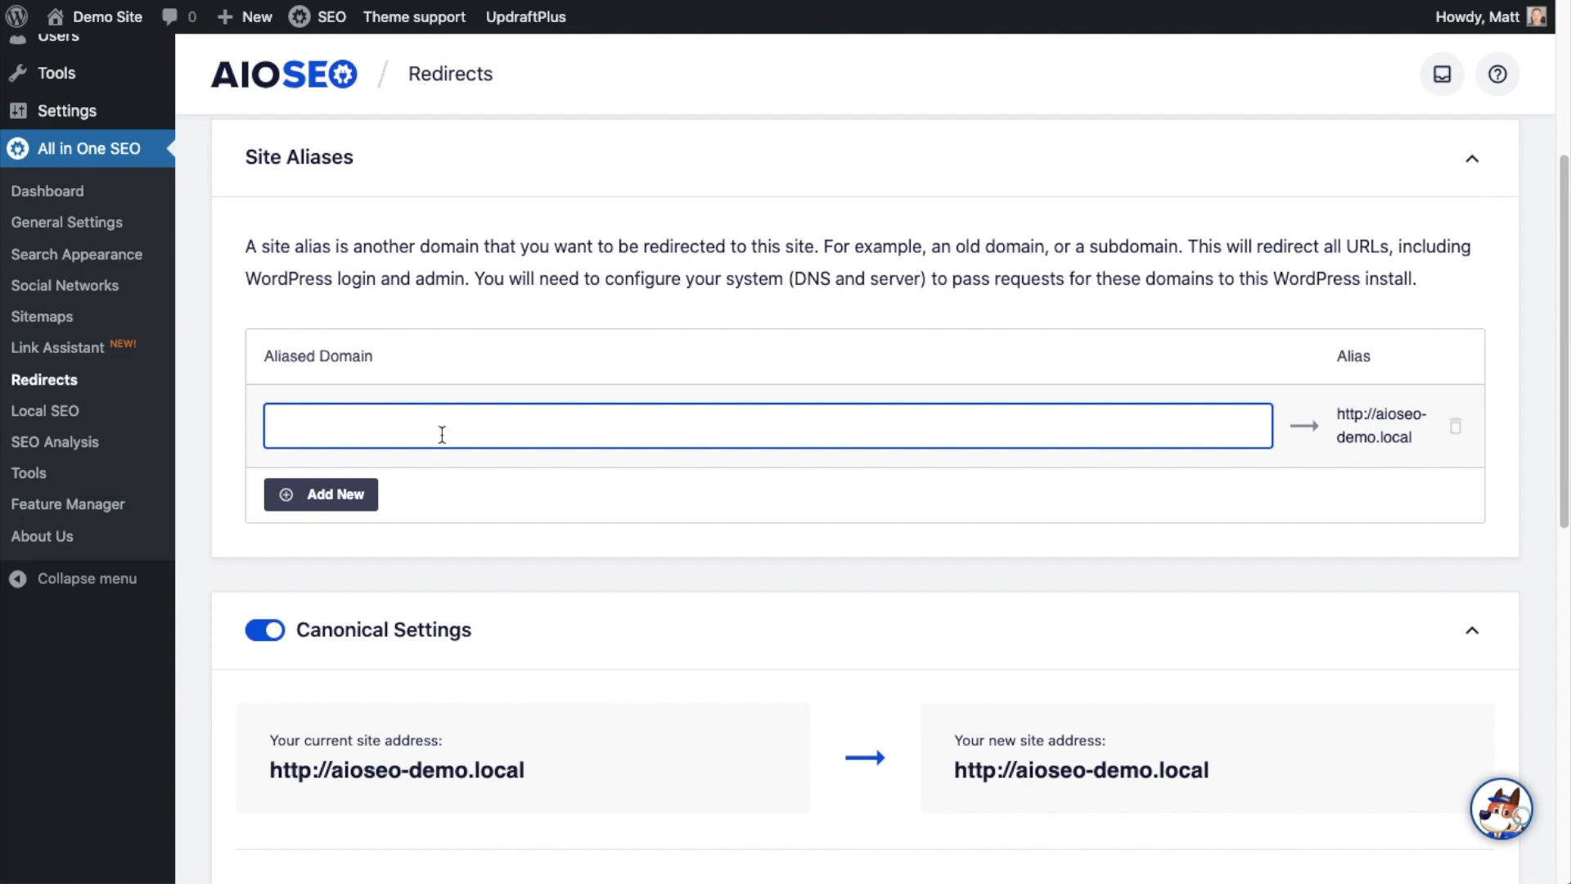
type("aioseo-sandbox")
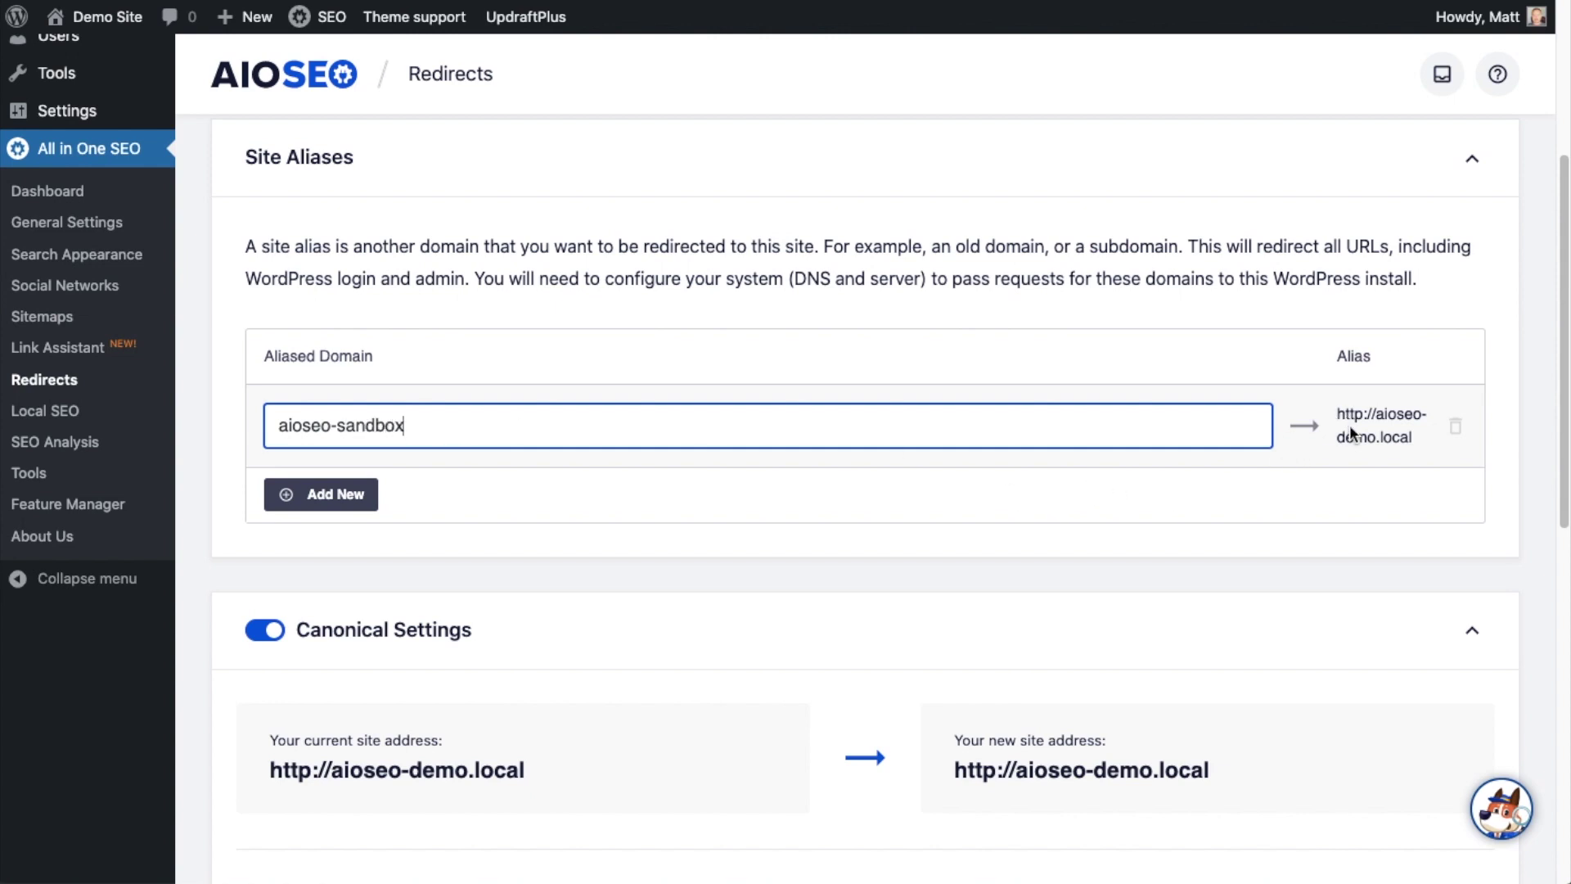
left_click(354, 501)
left_click(344, 573)
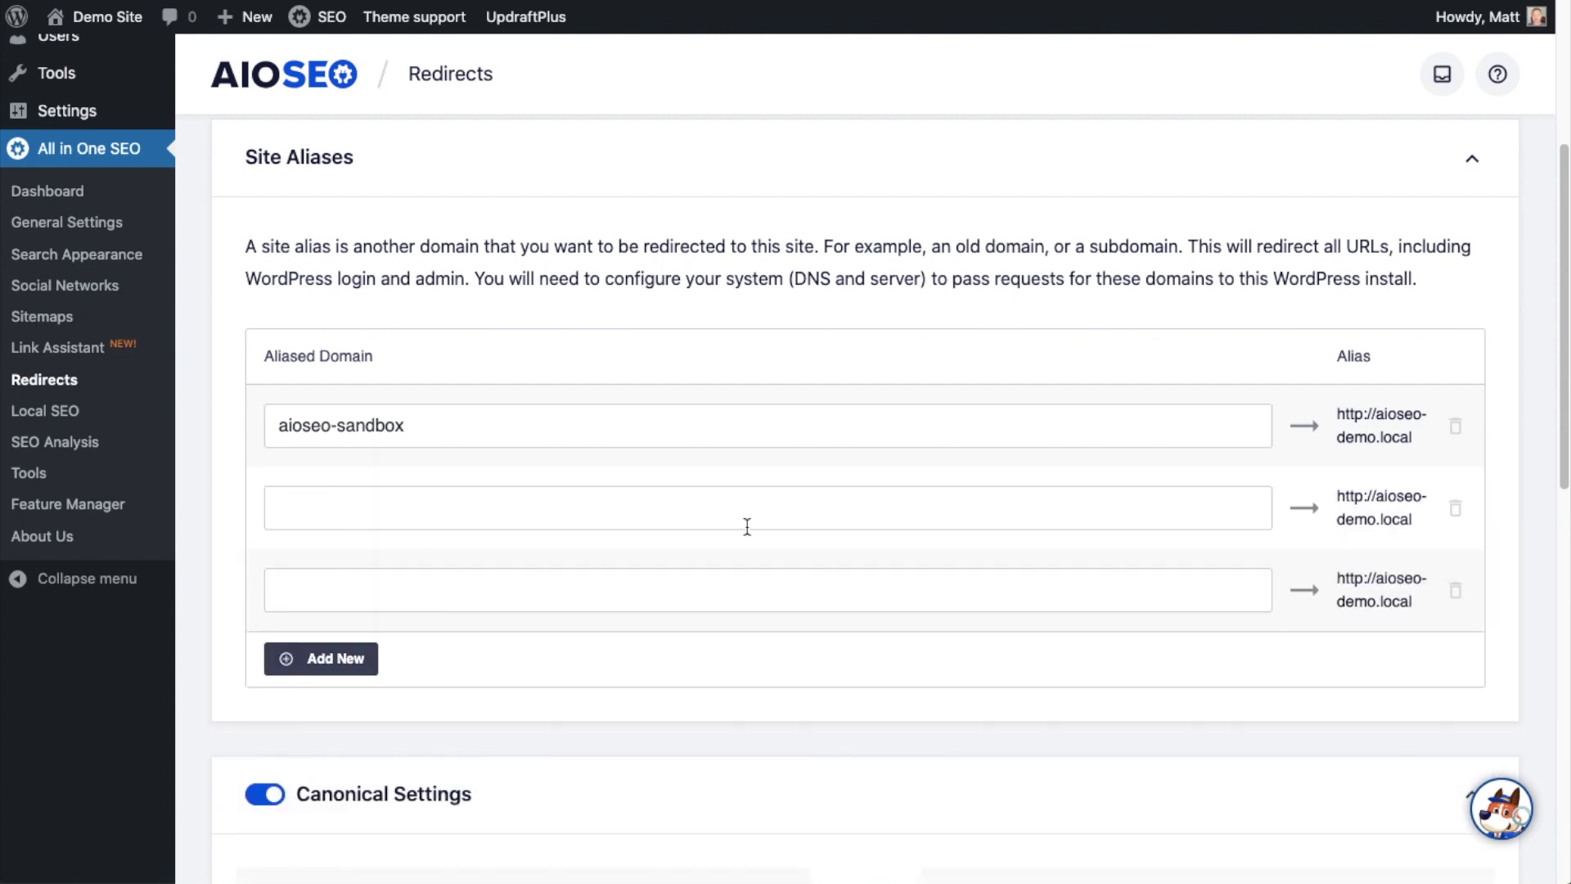
scroll(847, 447, "down", 10)
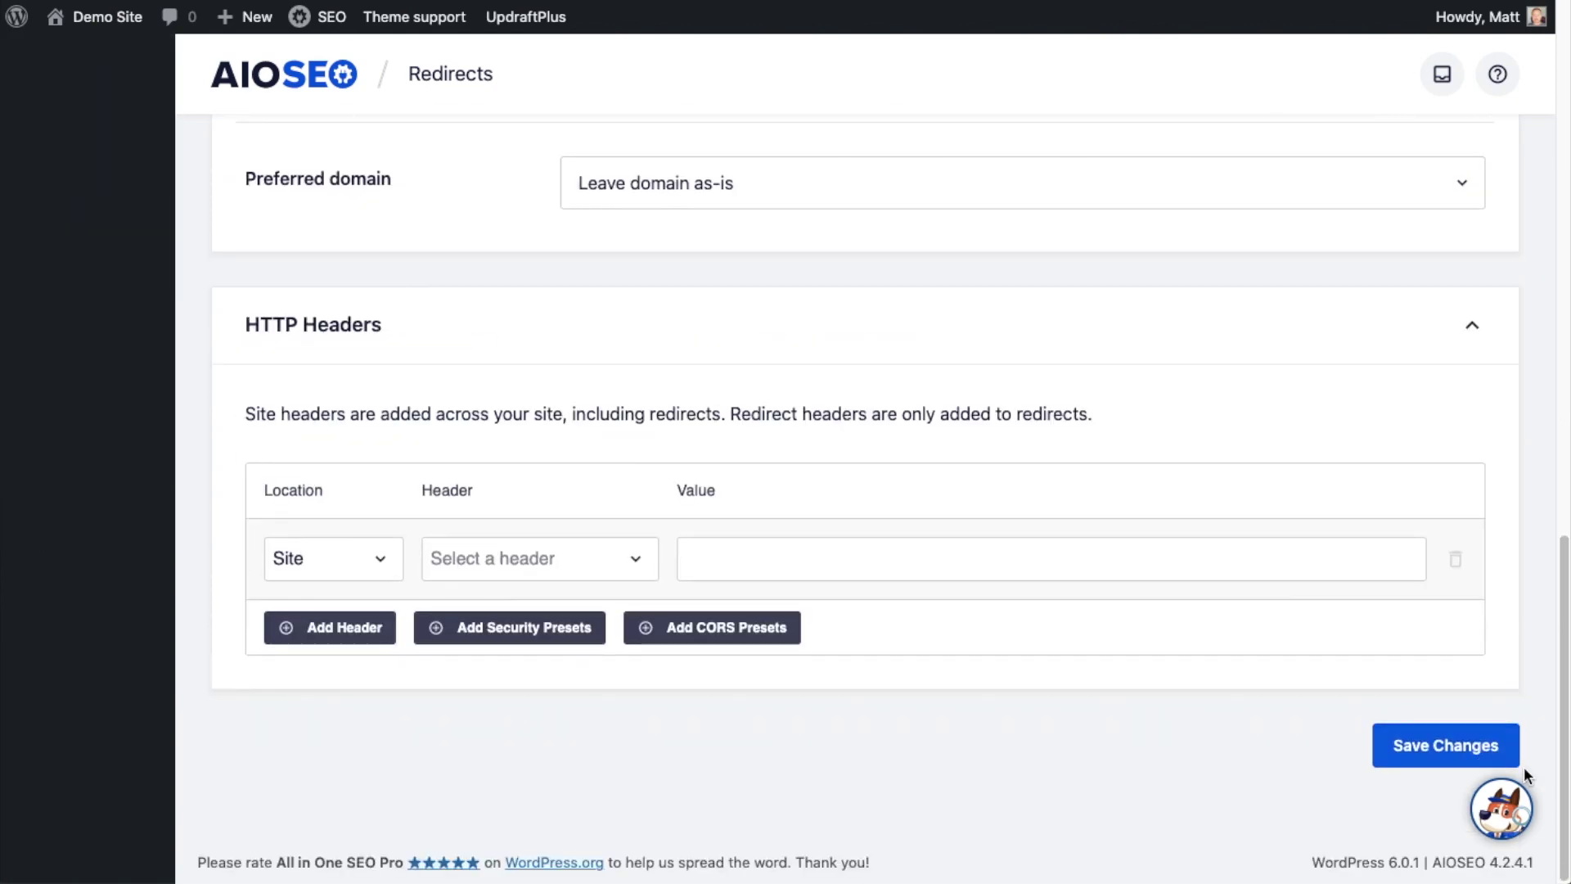
Turn on the canonical settings and set Preferred domain to 'Leave domain as-is'
scroll(1483, 753, "up", 12)
scroll(1017, 568, "down", 10)
scroll(313, 618, "down", 2)
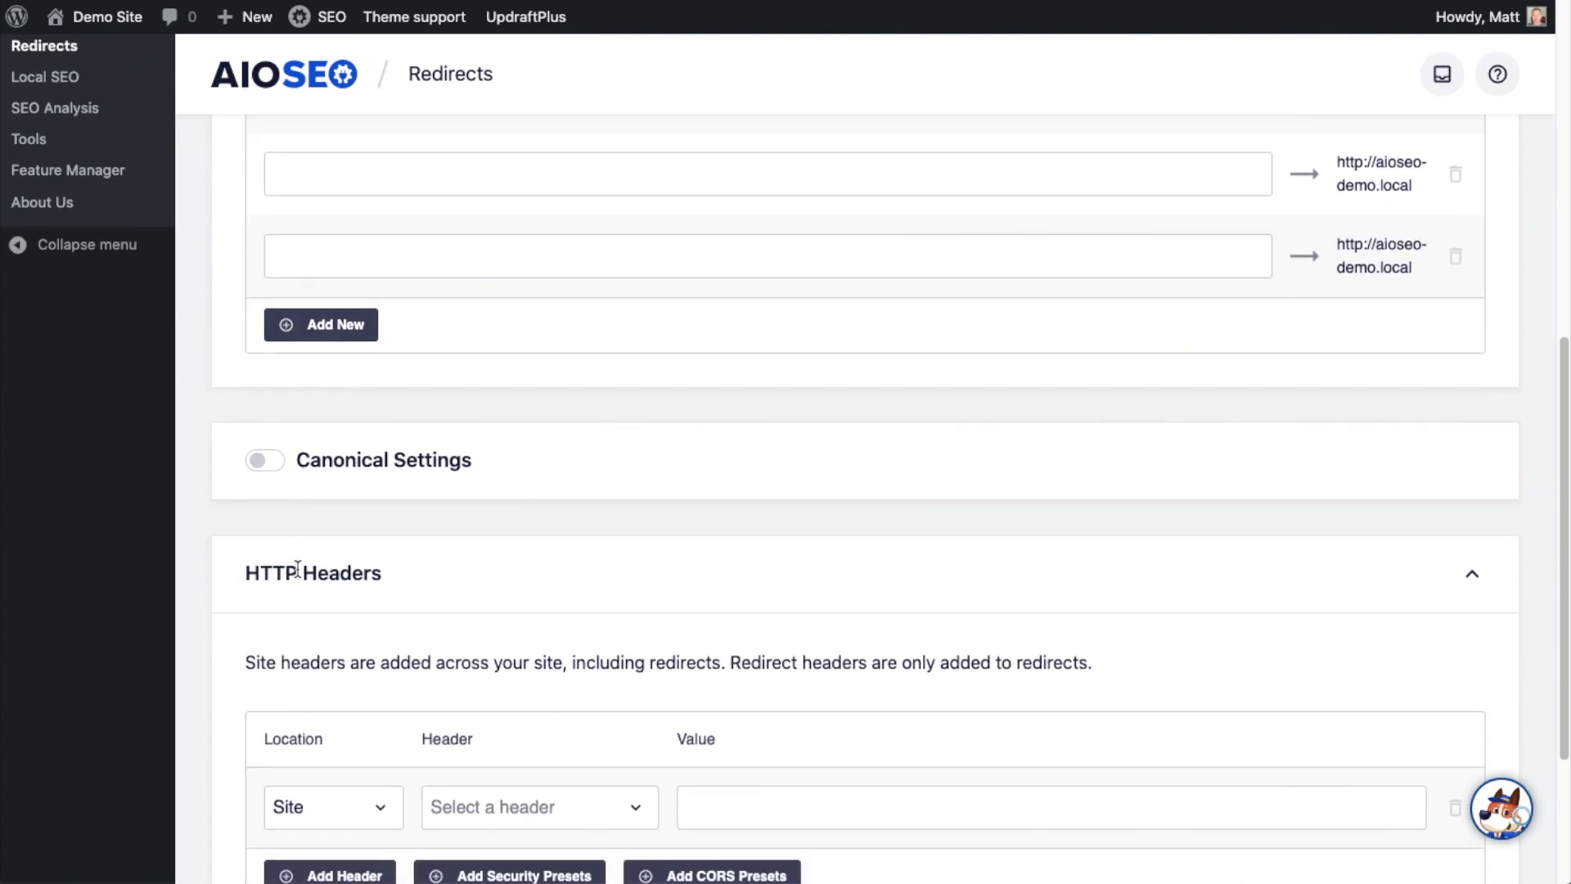
left_click(262, 454)
scroll(1484, 477, "down", 4)
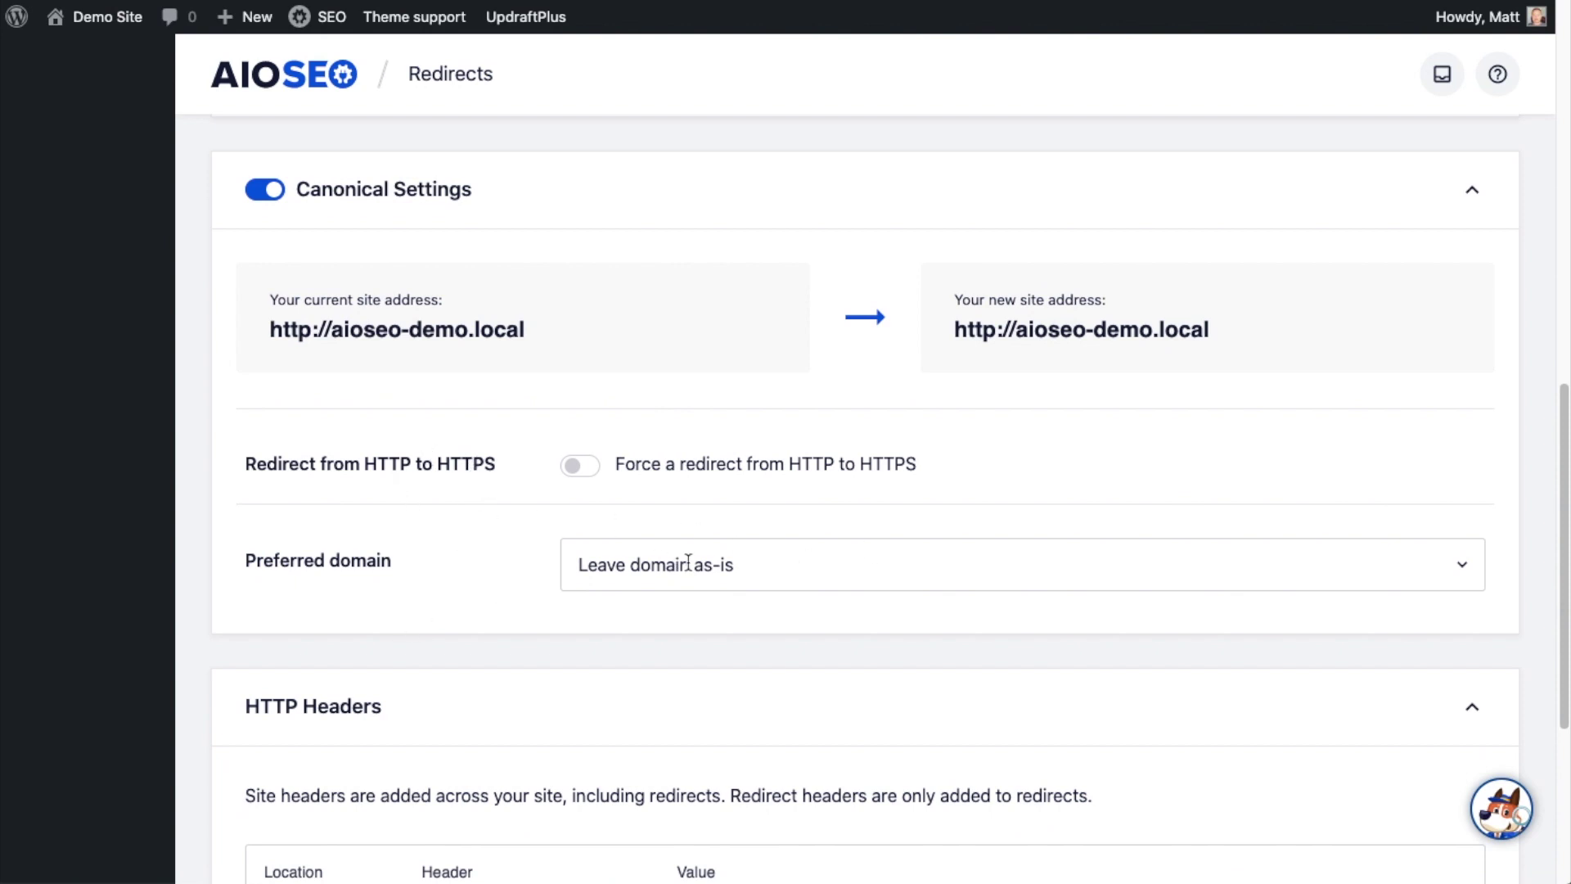
left_click(723, 570)
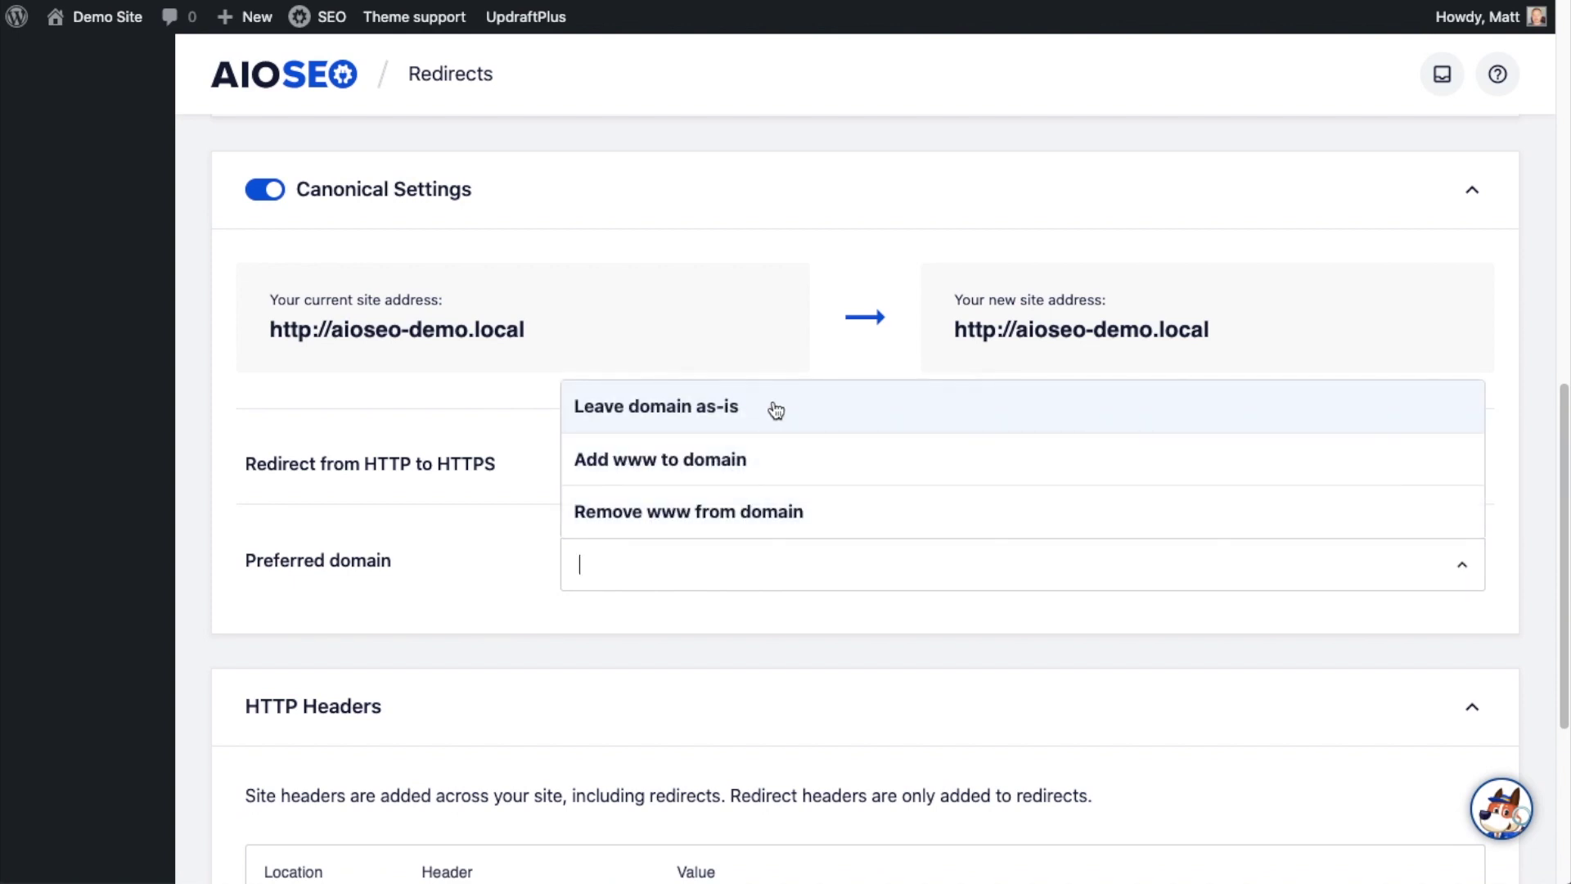
left_click(759, 638)
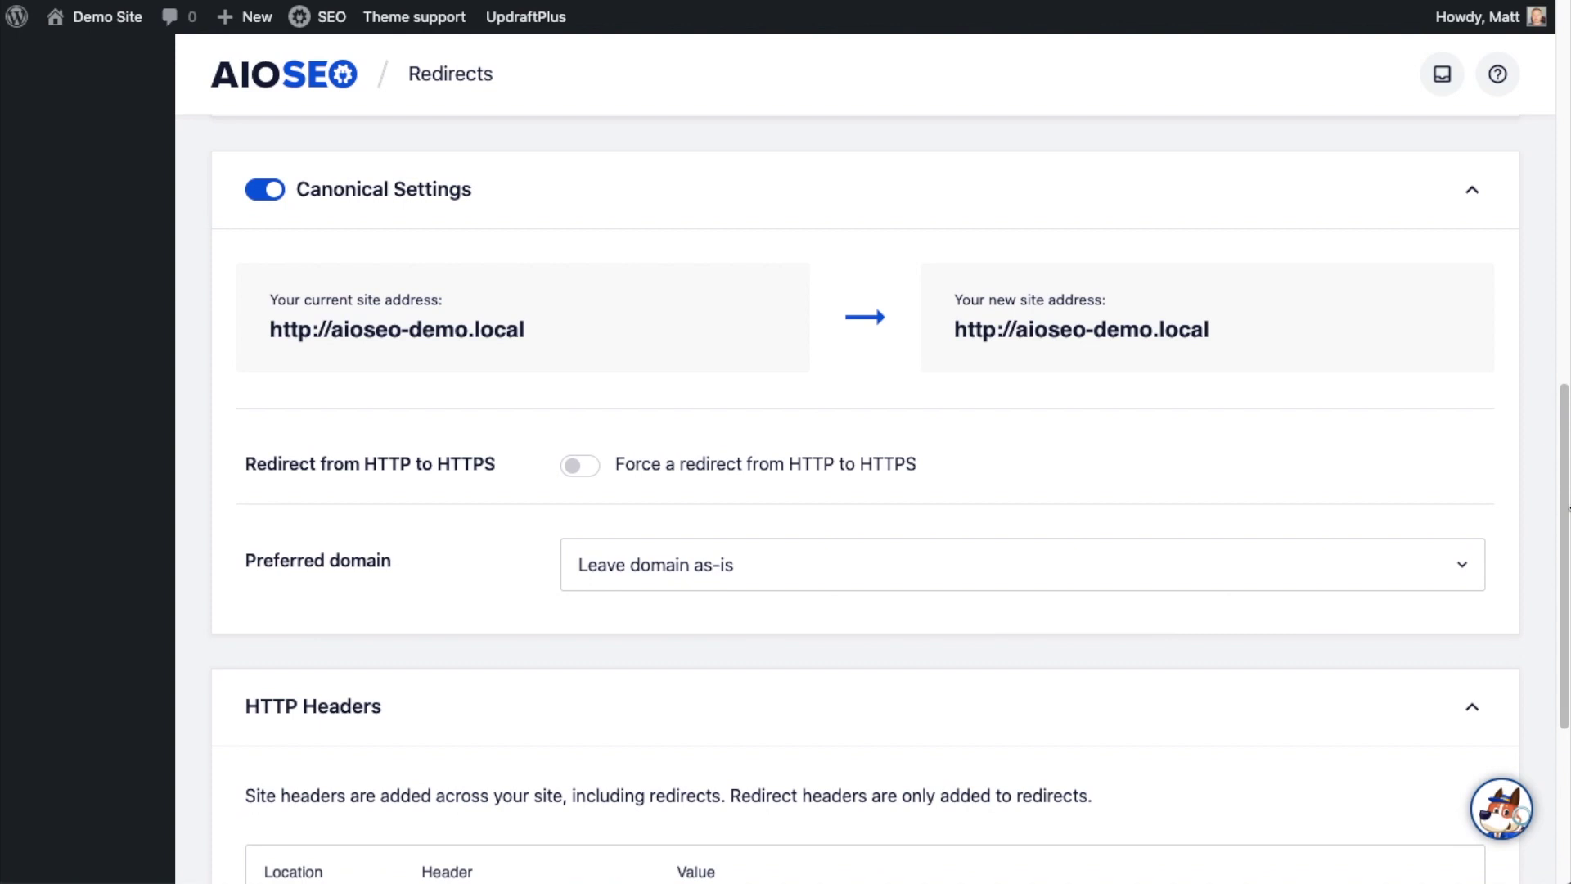
Look over the HTTP header options without adding any, then save the Full Site Redirect settings
scroll(1564, 690, "down", 5)
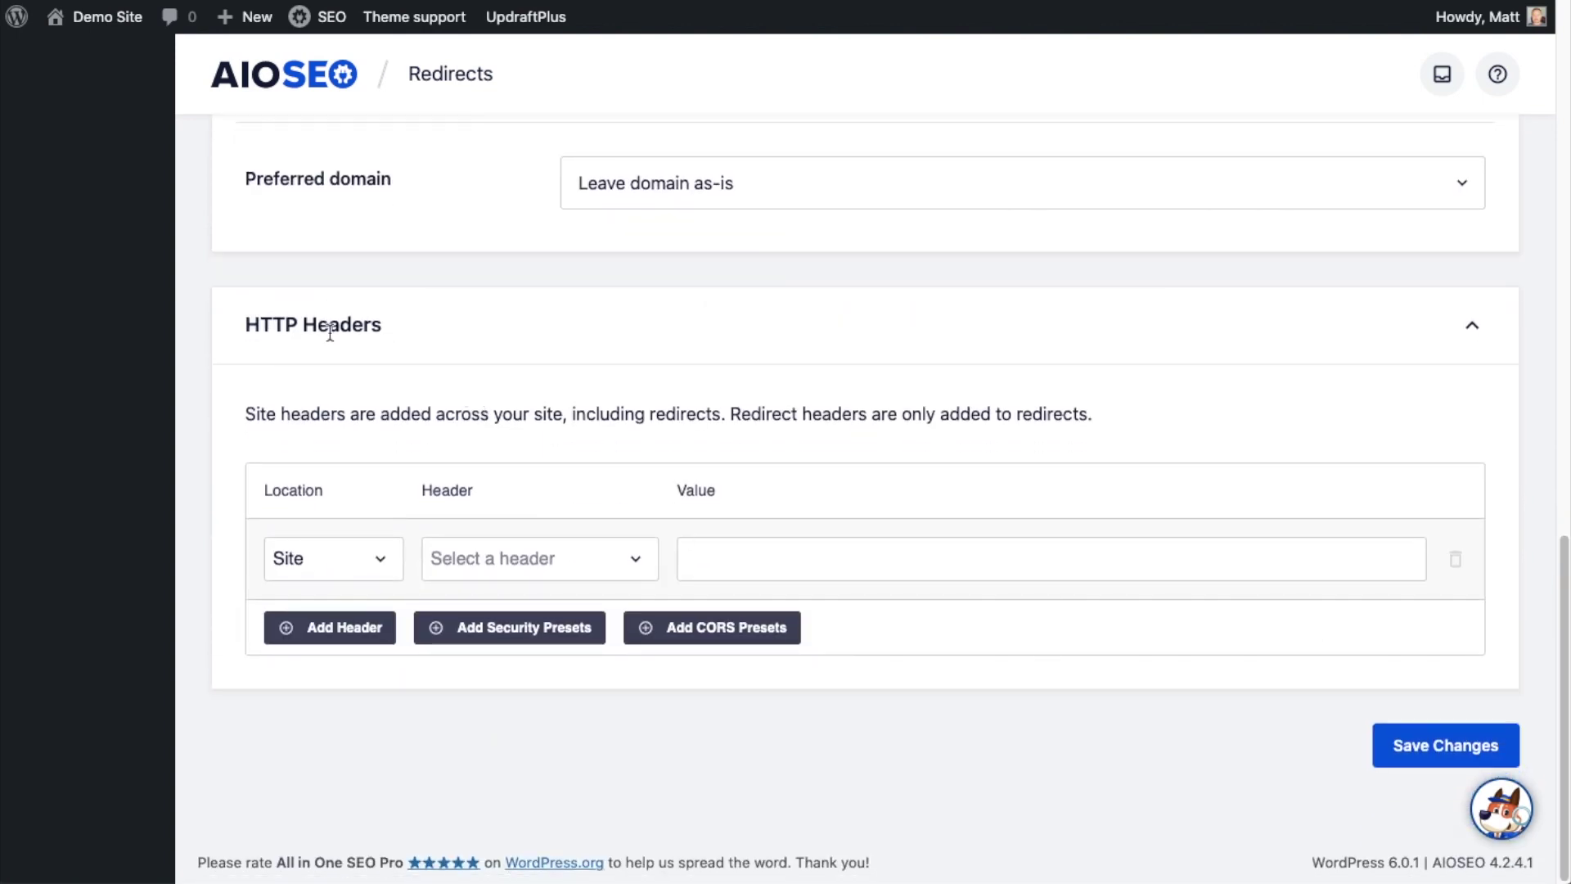
left_click(649, 566)
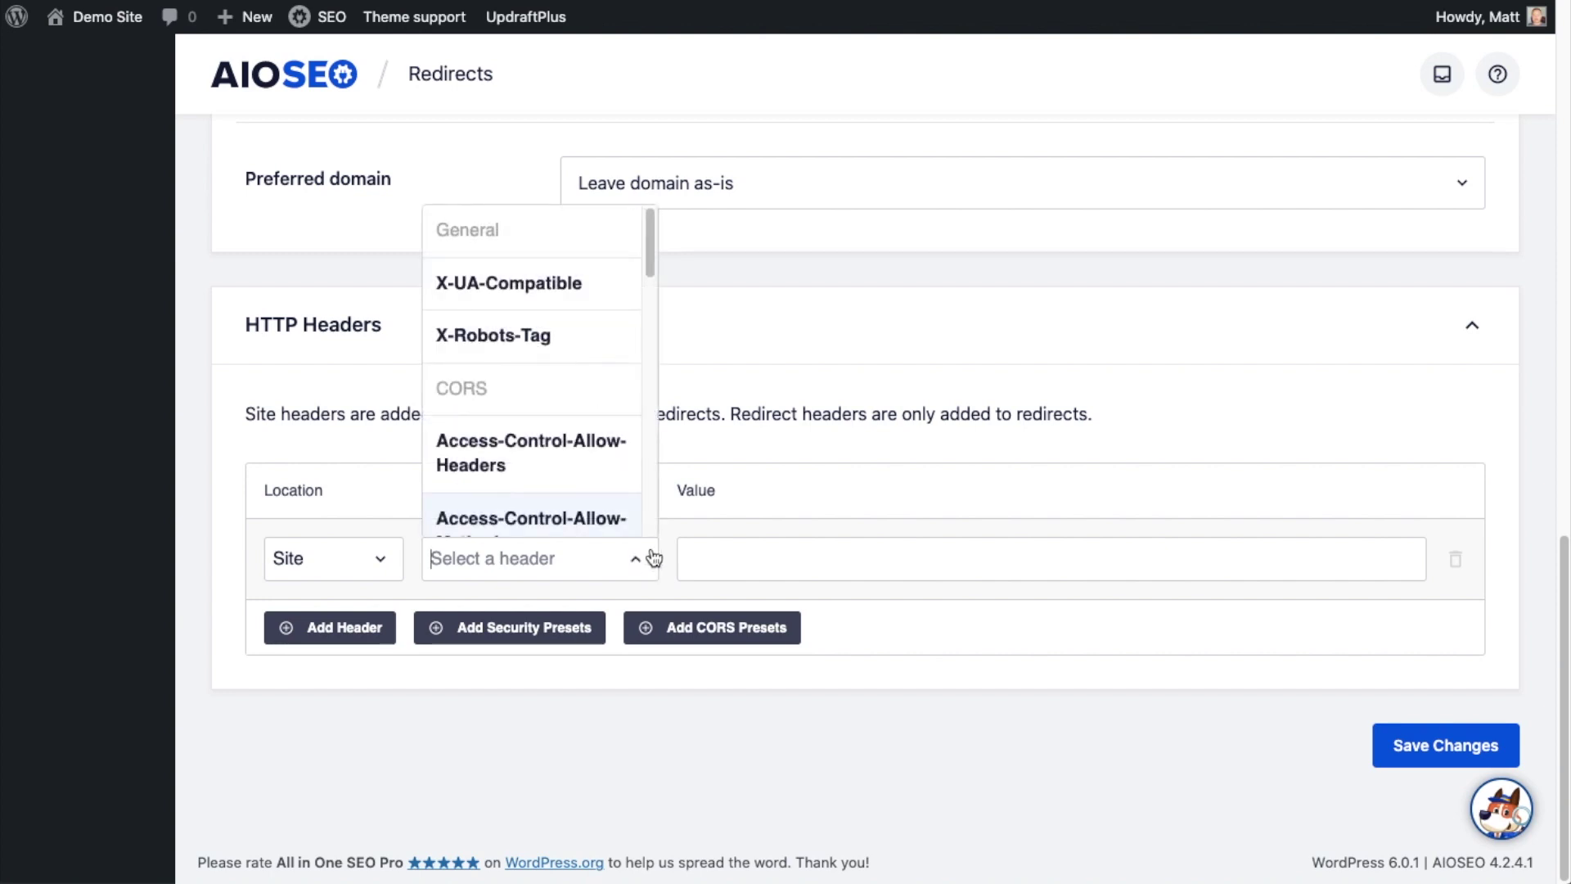
left_click_drag(652, 253, 656, 468)
left_click(601, 718)
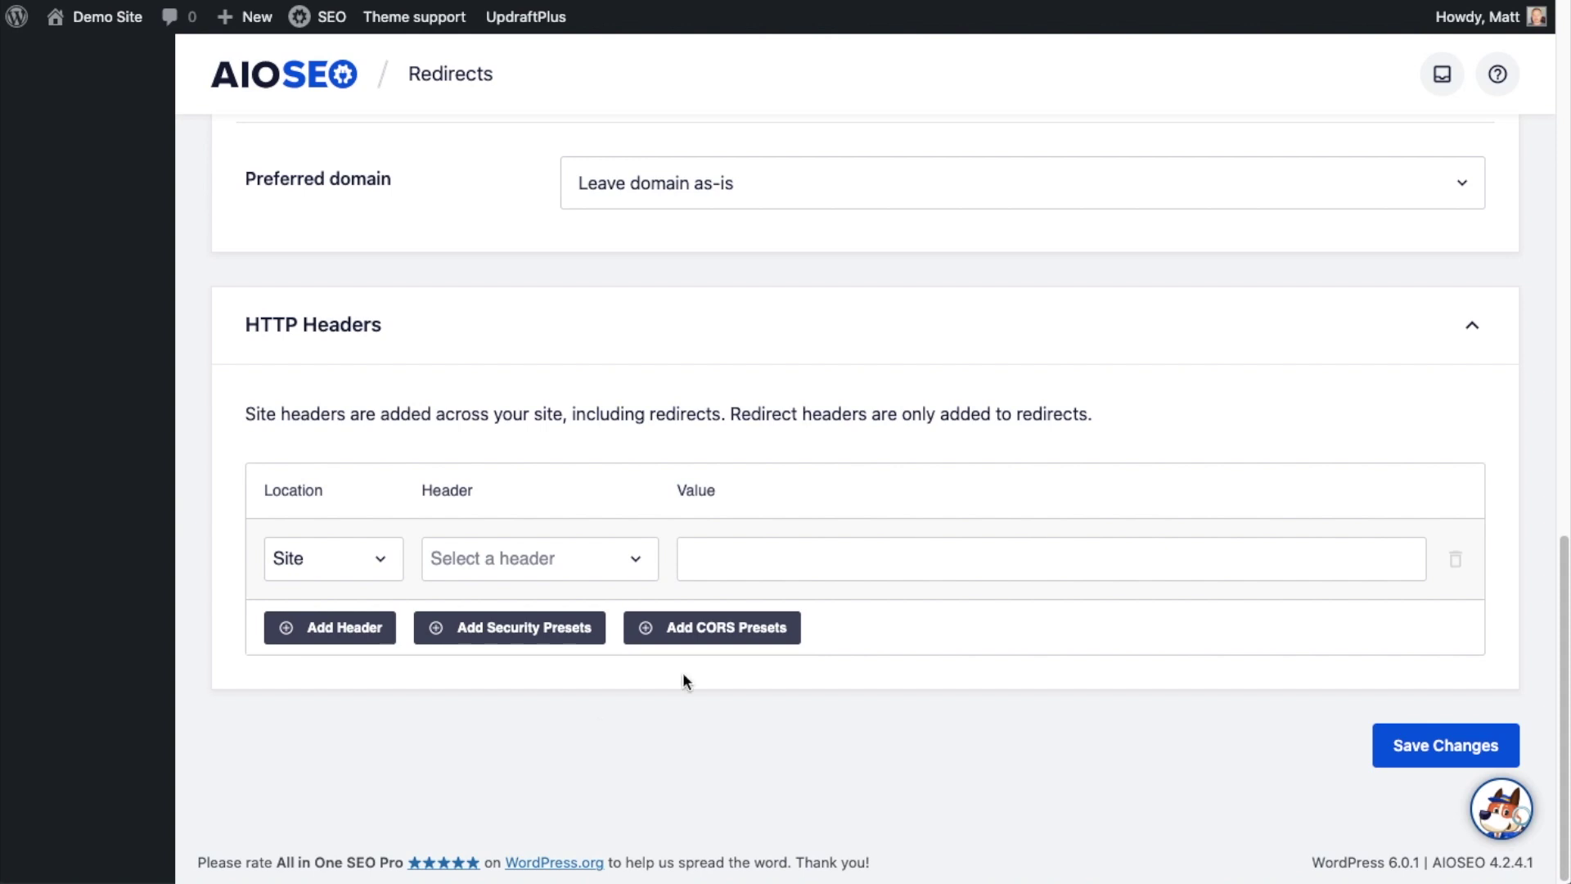
left_click(1445, 766)
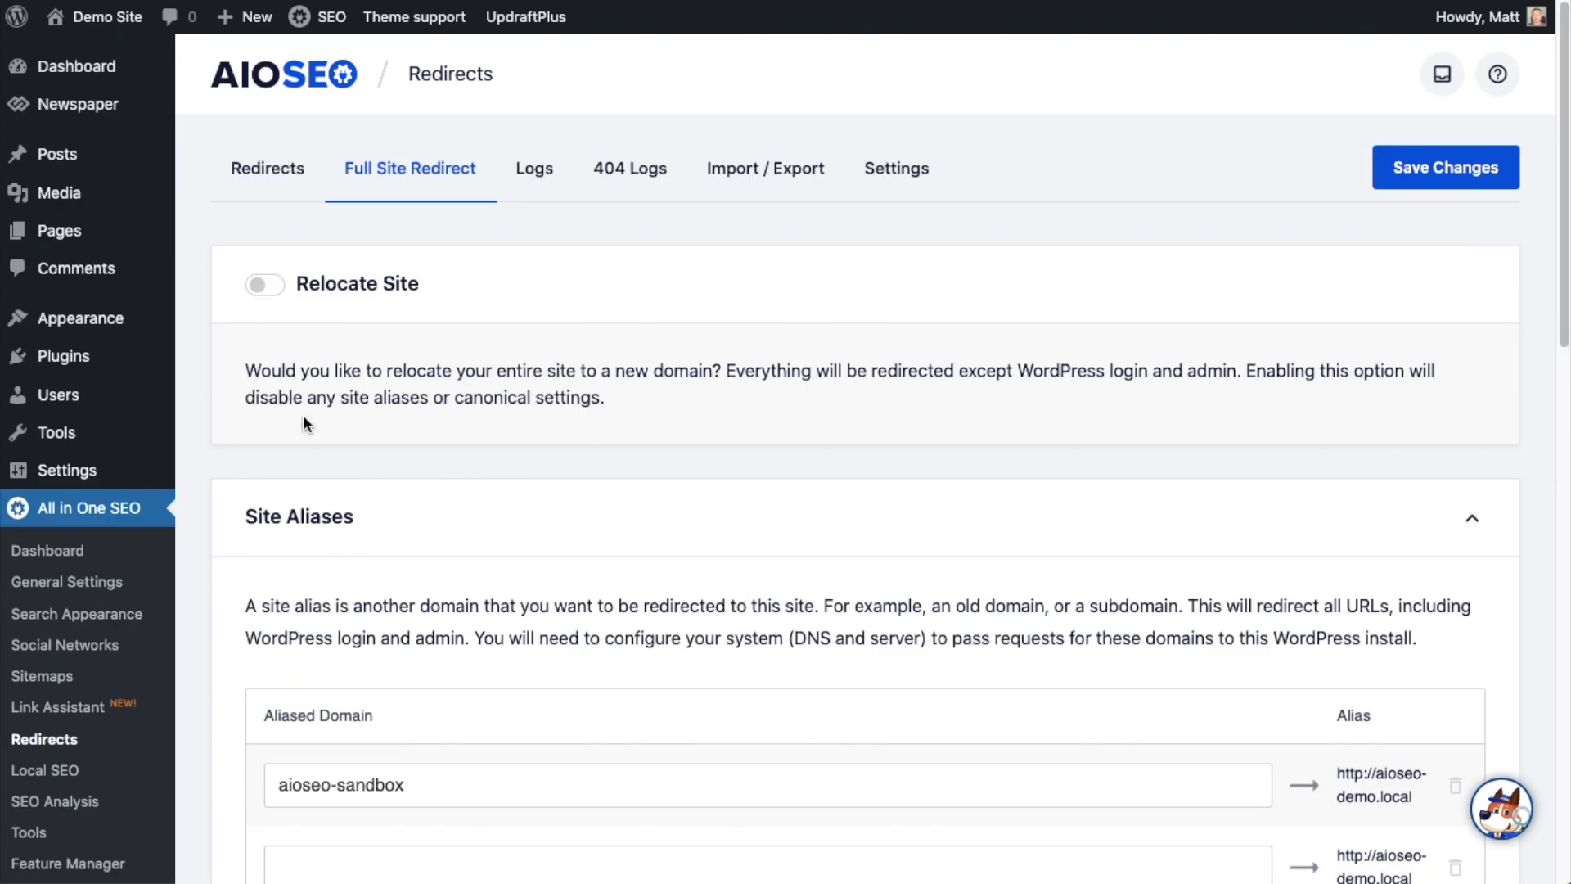
Review the redirect Logs, then open the 404 Logs listing six not-found URLs
left_click(536, 170)
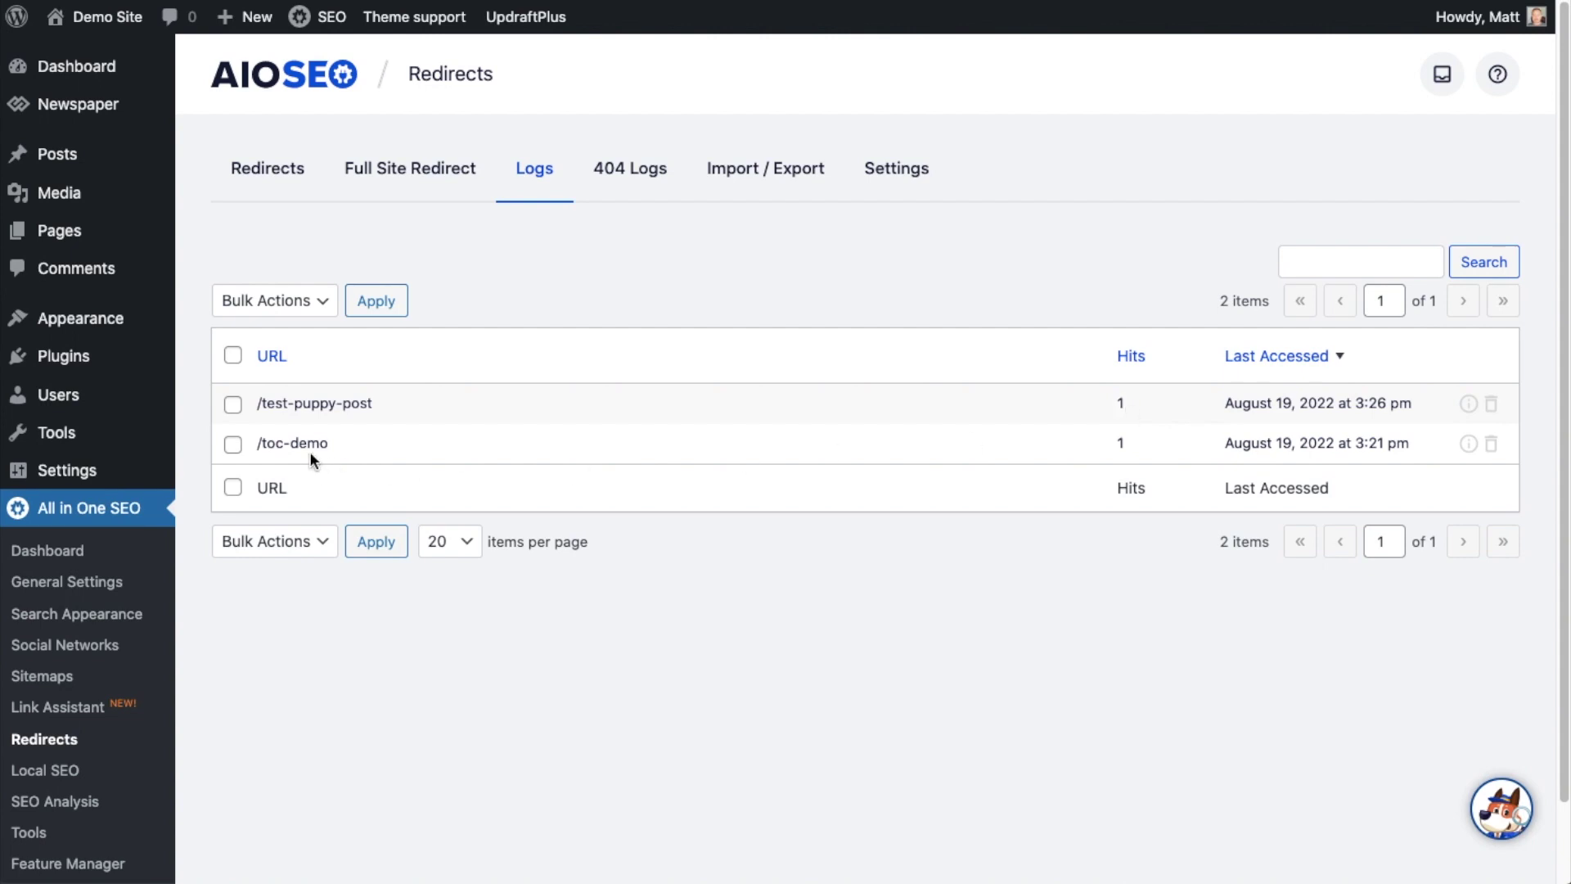
left_click(654, 188)
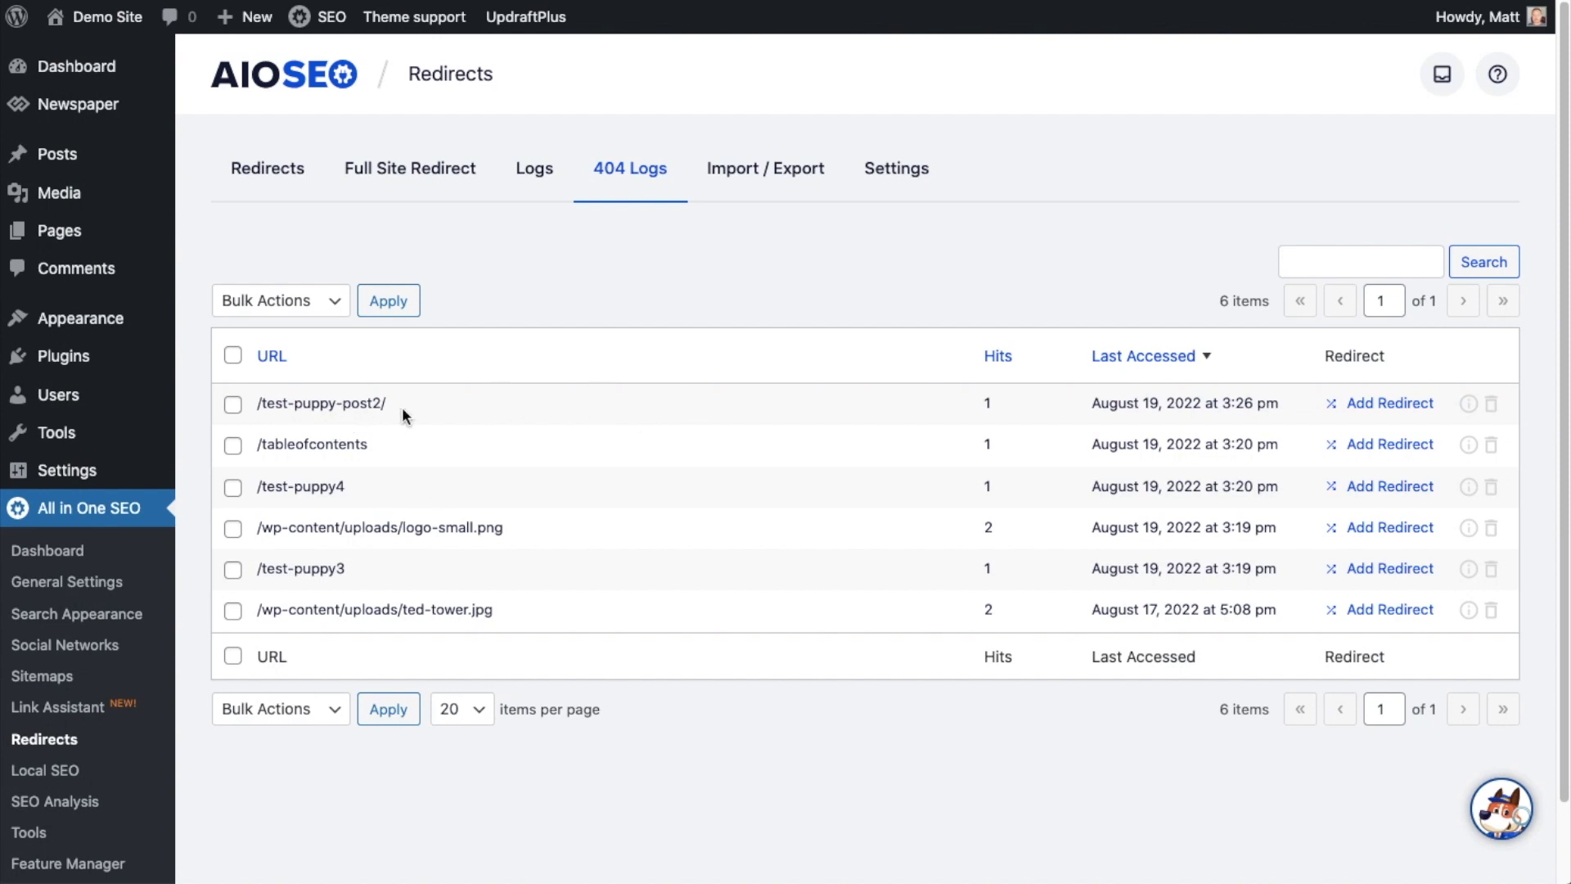
From the 404 log, redirect /test-puppy-post2/ to the Test Puppy Post page, found by searching 'puppy'
left_click(1390, 404)
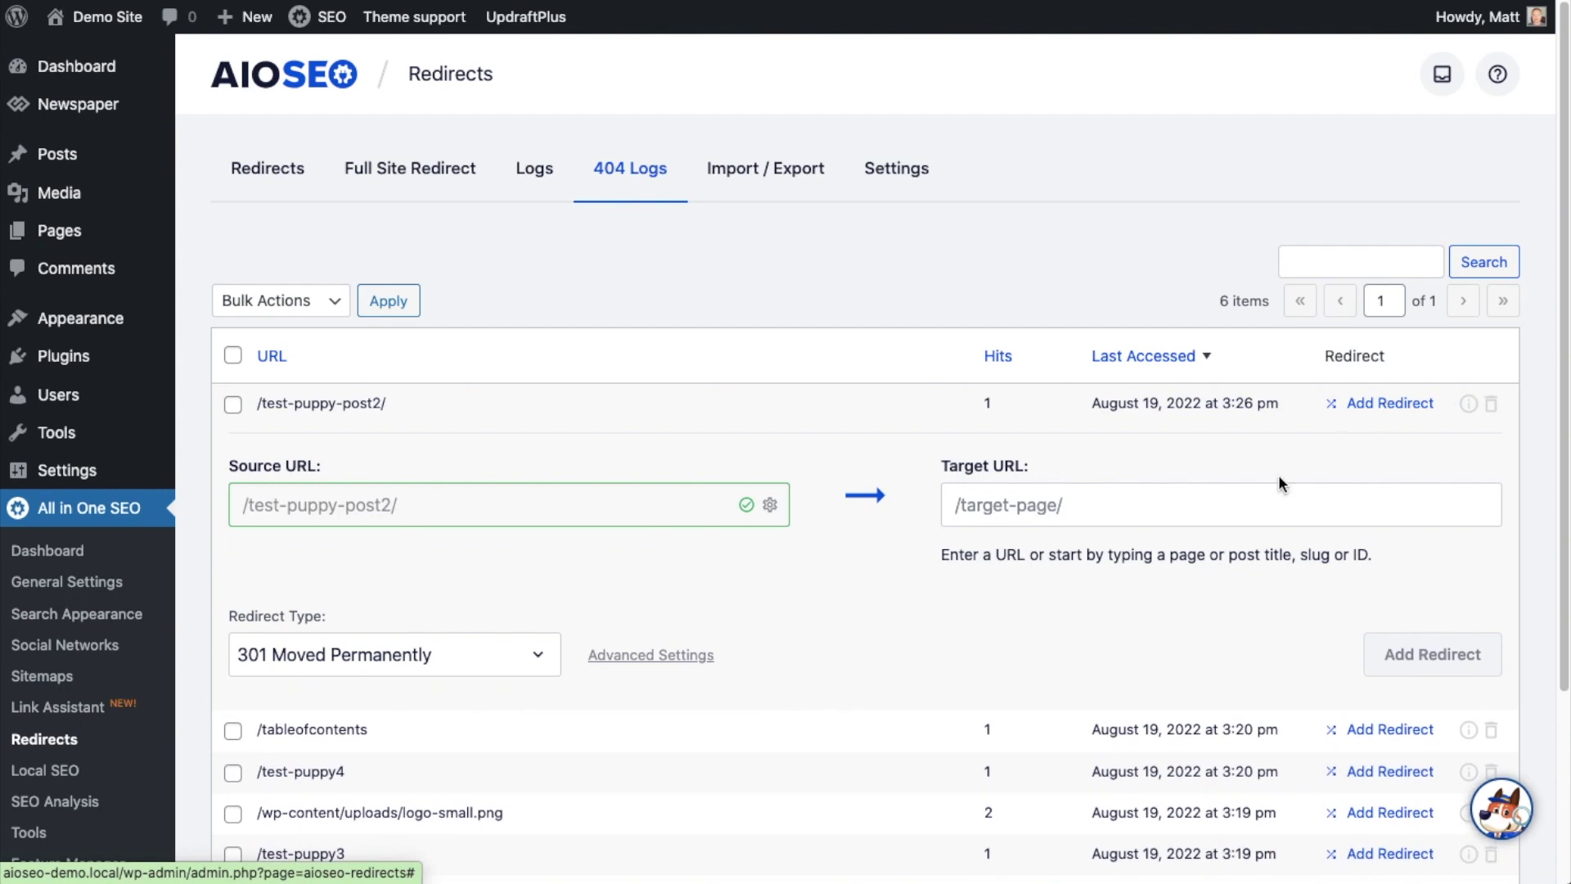
left_click(1165, 515)
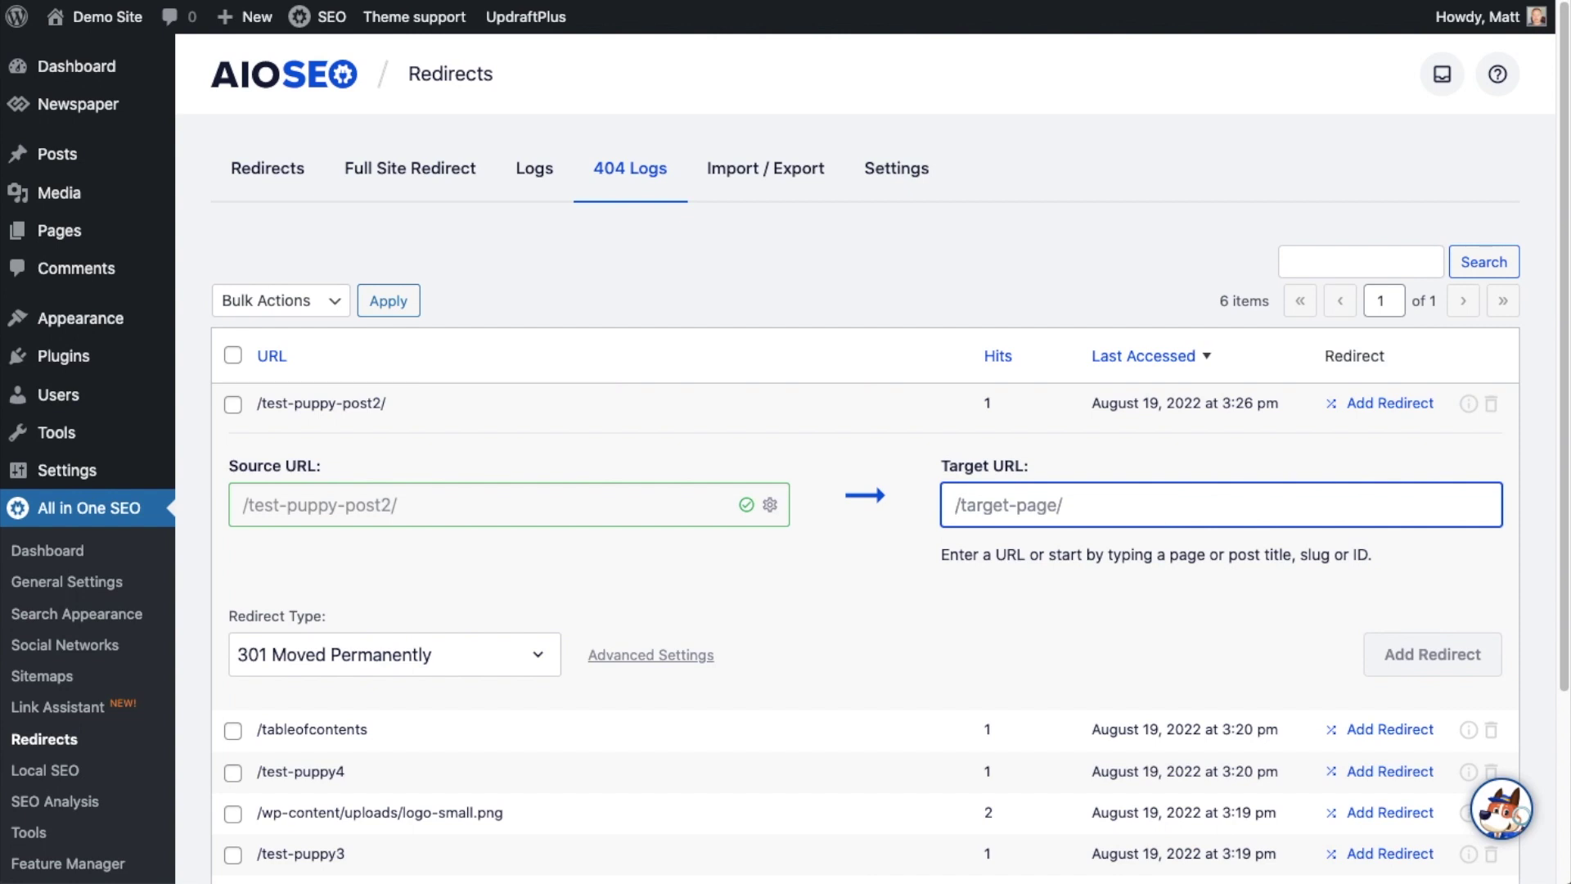
type("puppy")
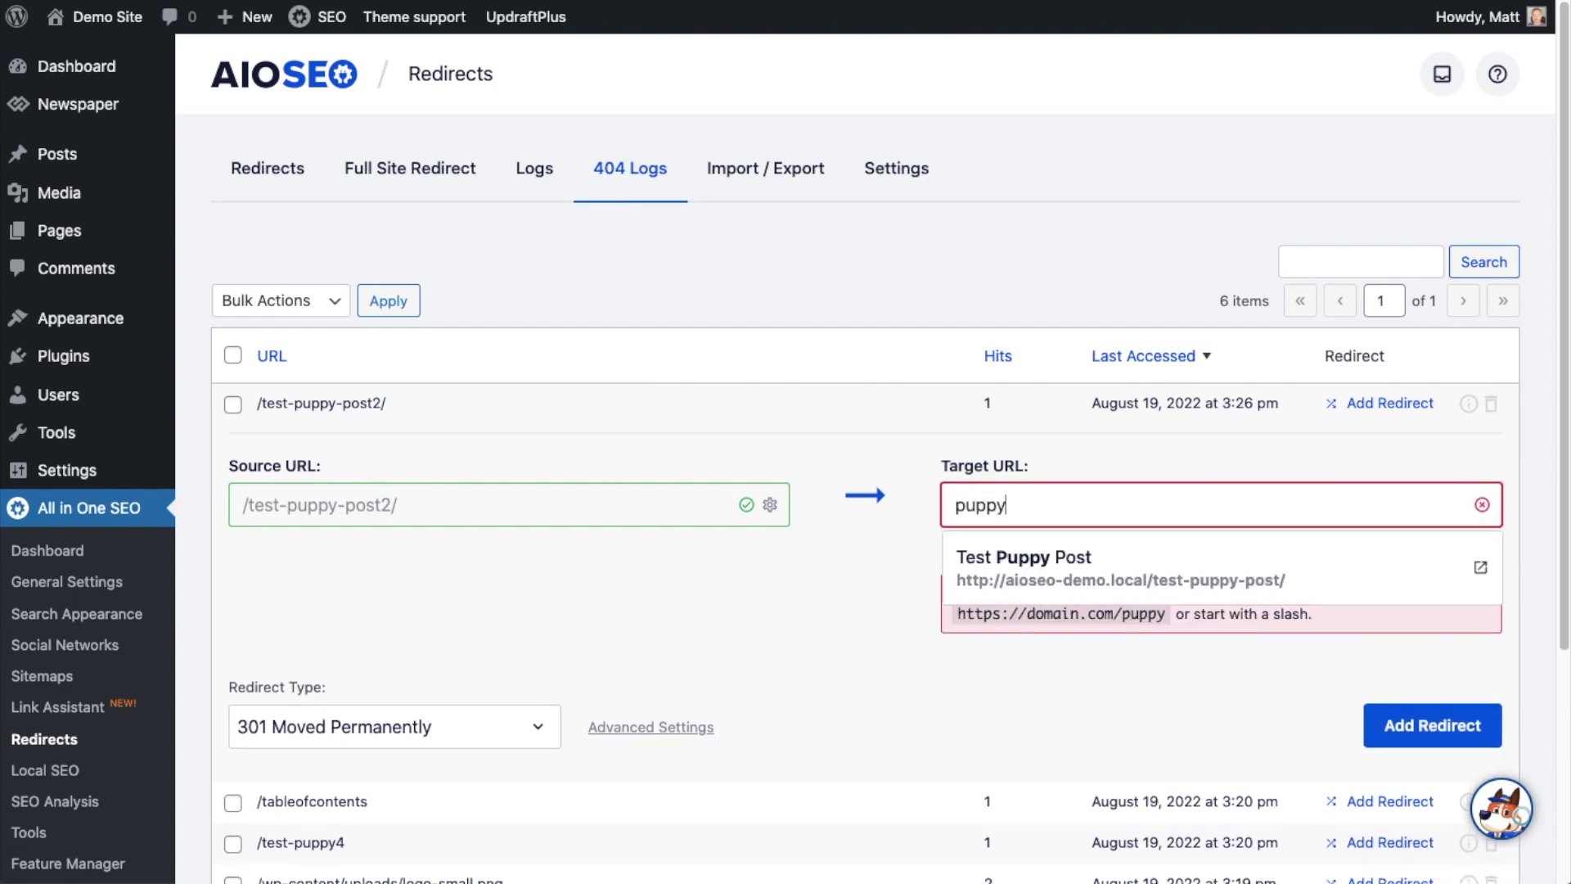
left_click(1116, 560)
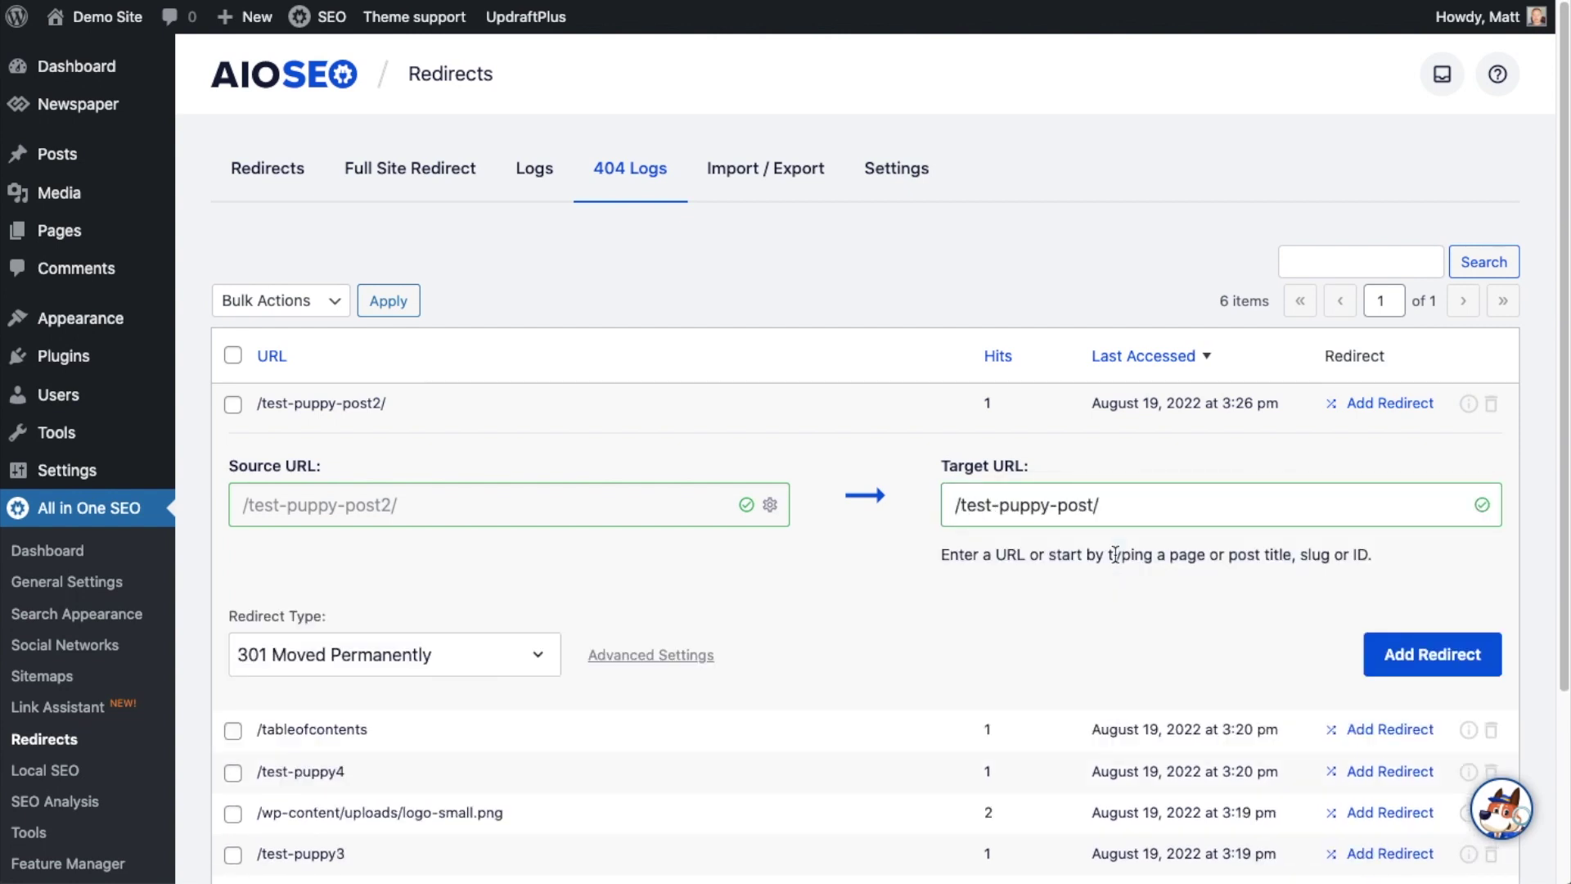
left_click(1465, 663)
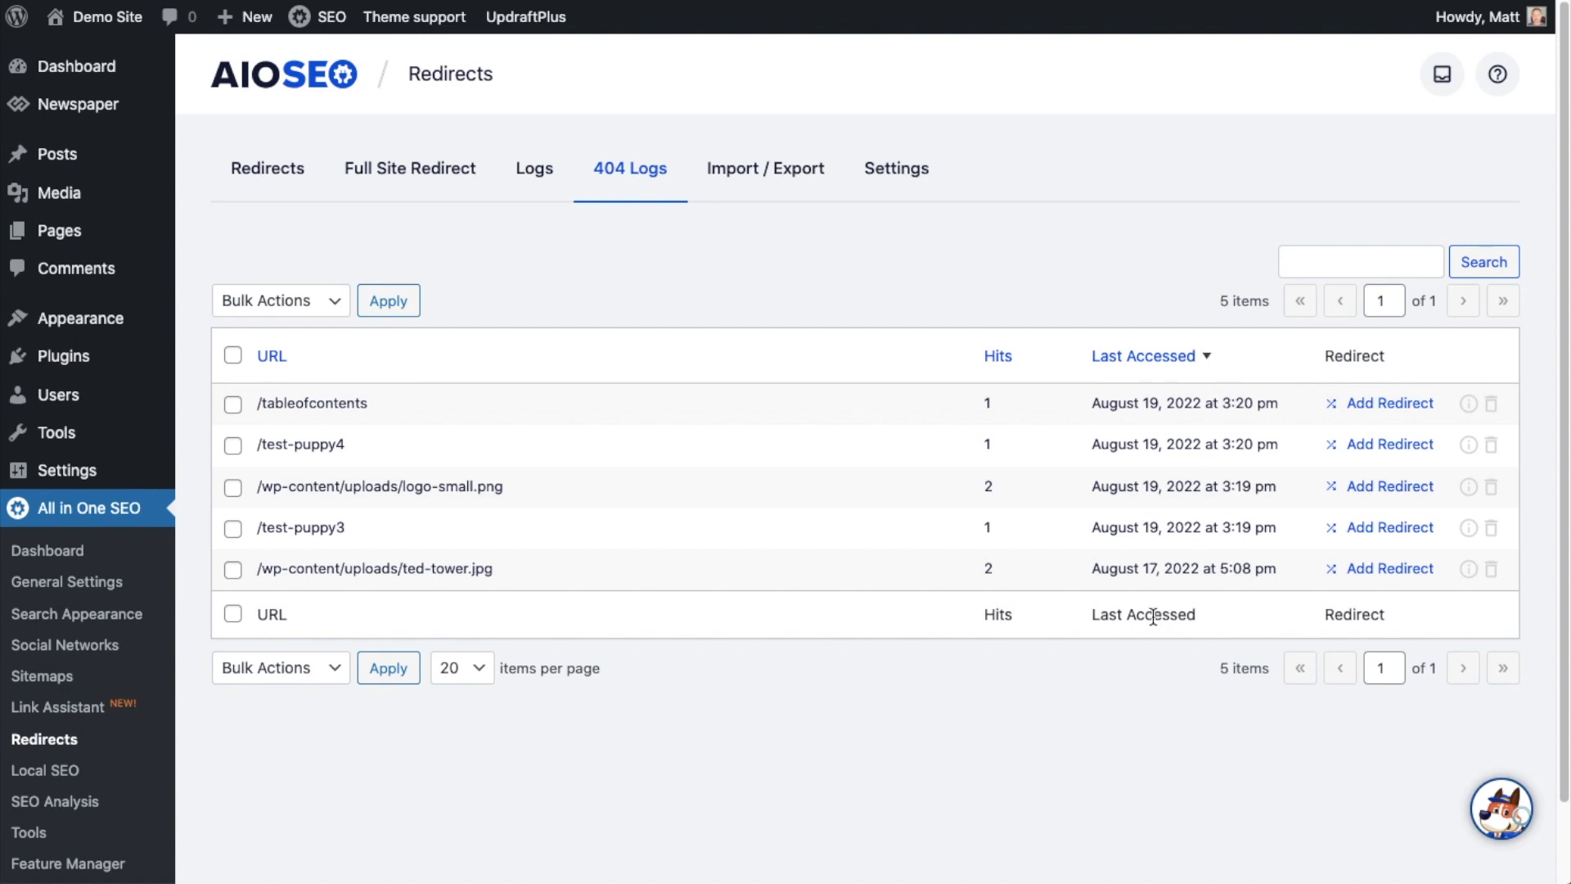
left_click(792, 169)
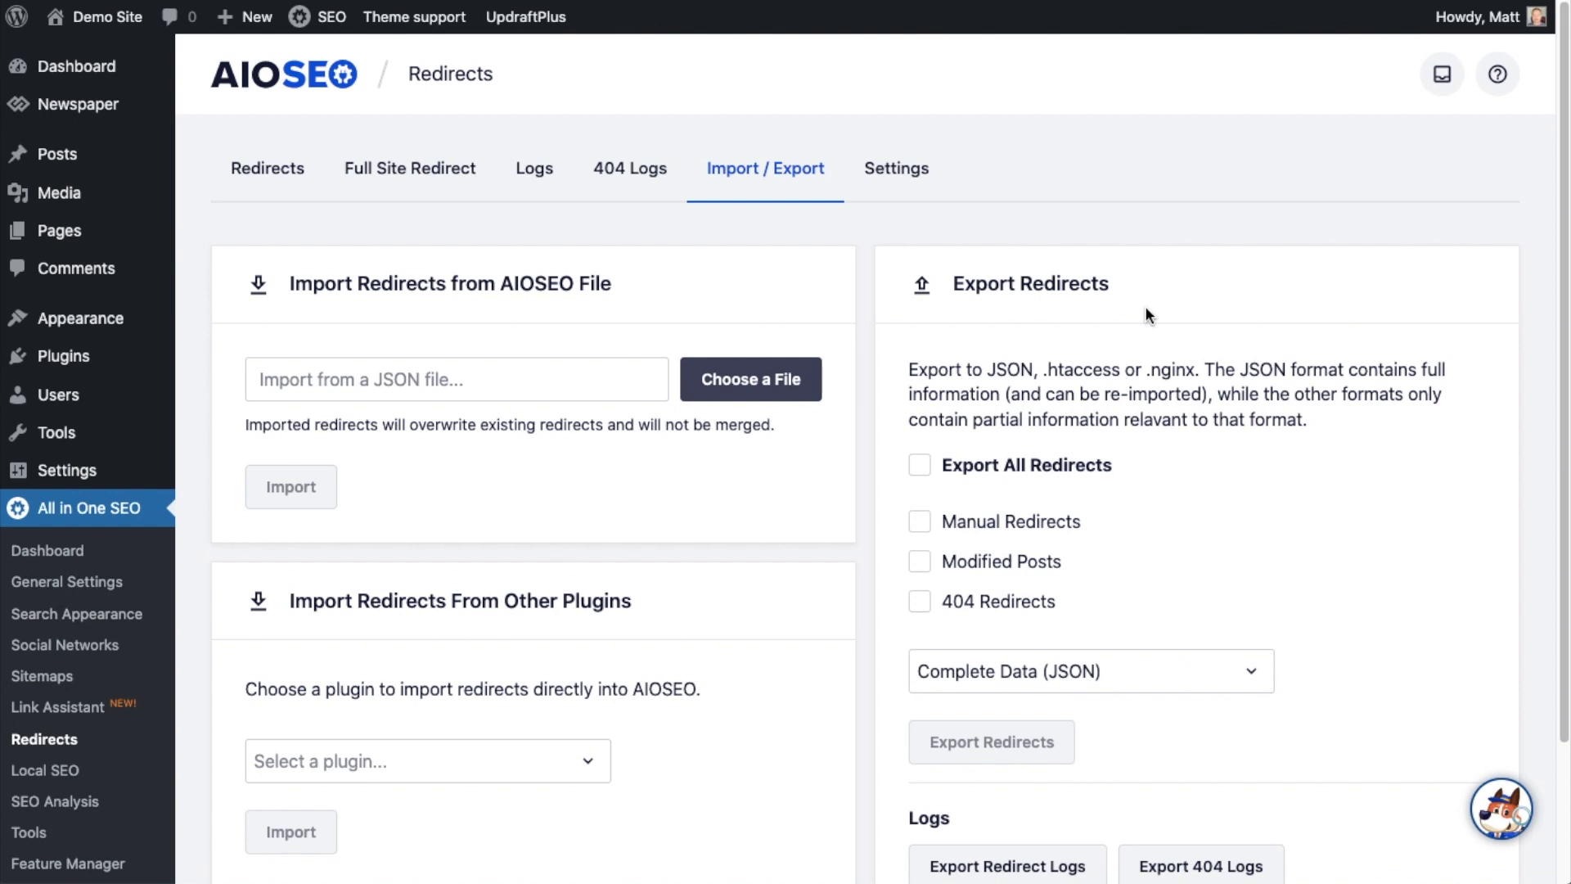
Export all redirects in Complete Data (JSON) format, downloading the aioseo-export-redirects JSON file
scroll(1147, 326, "down", 2)
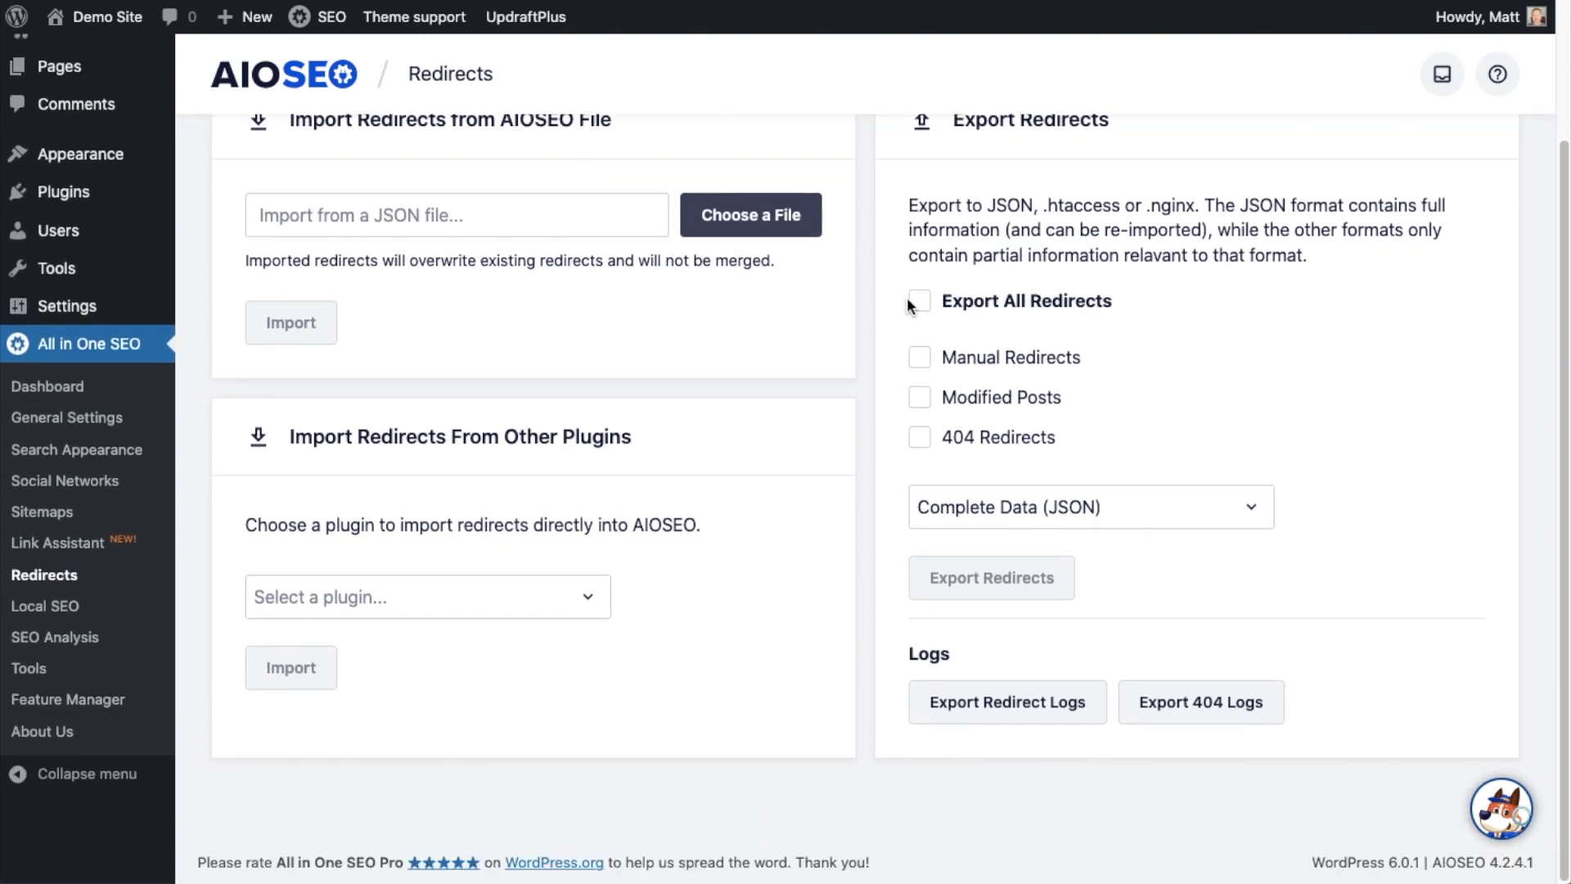
left_click(920, 303)
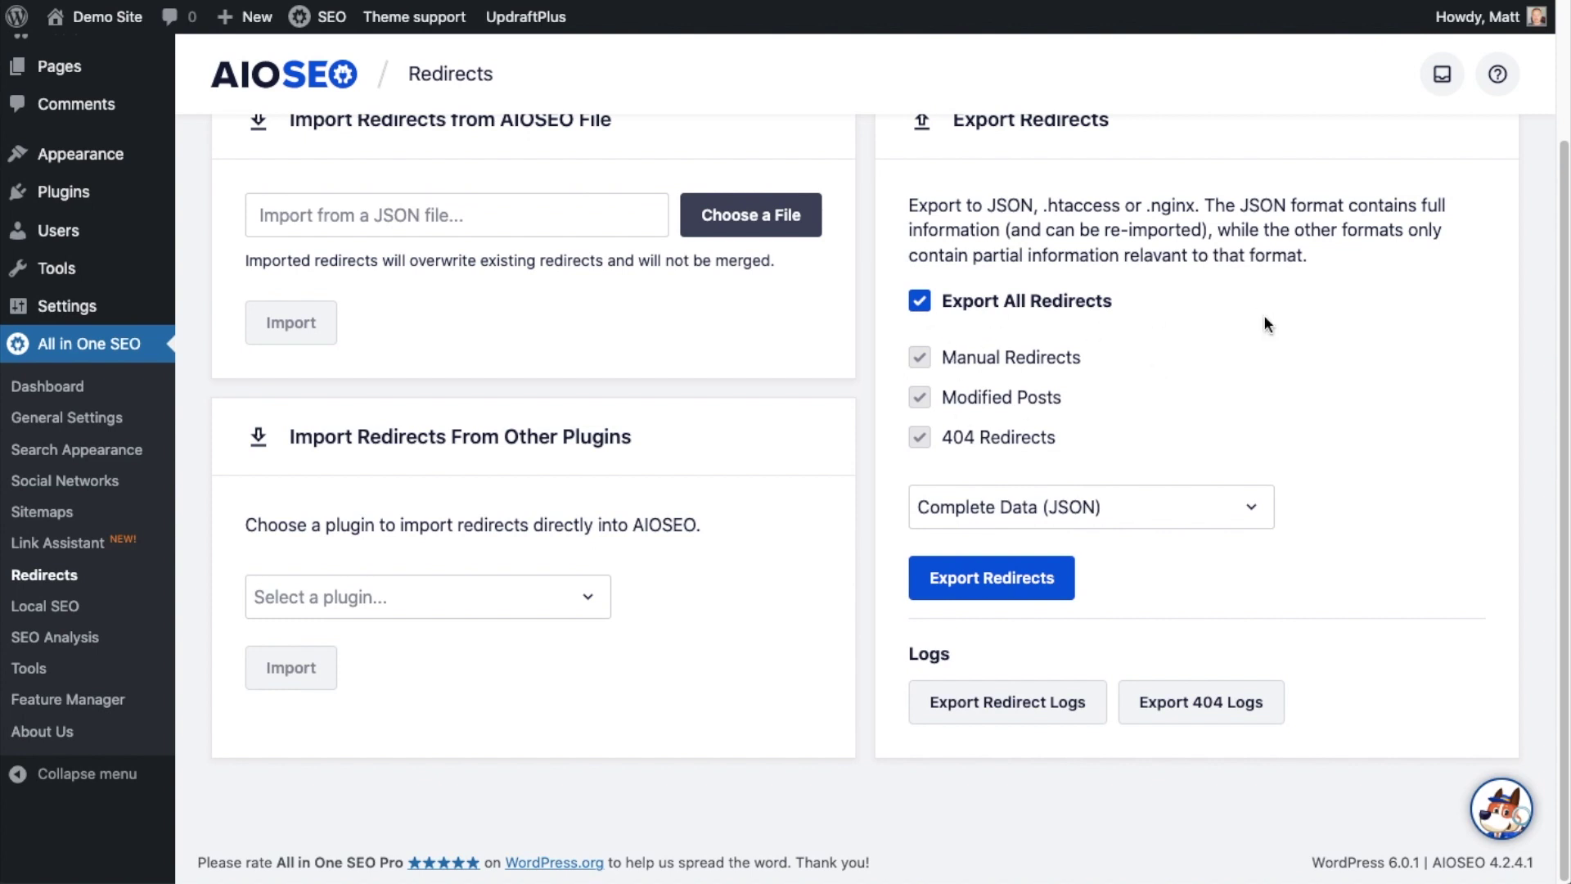
left_click(1103, 509)
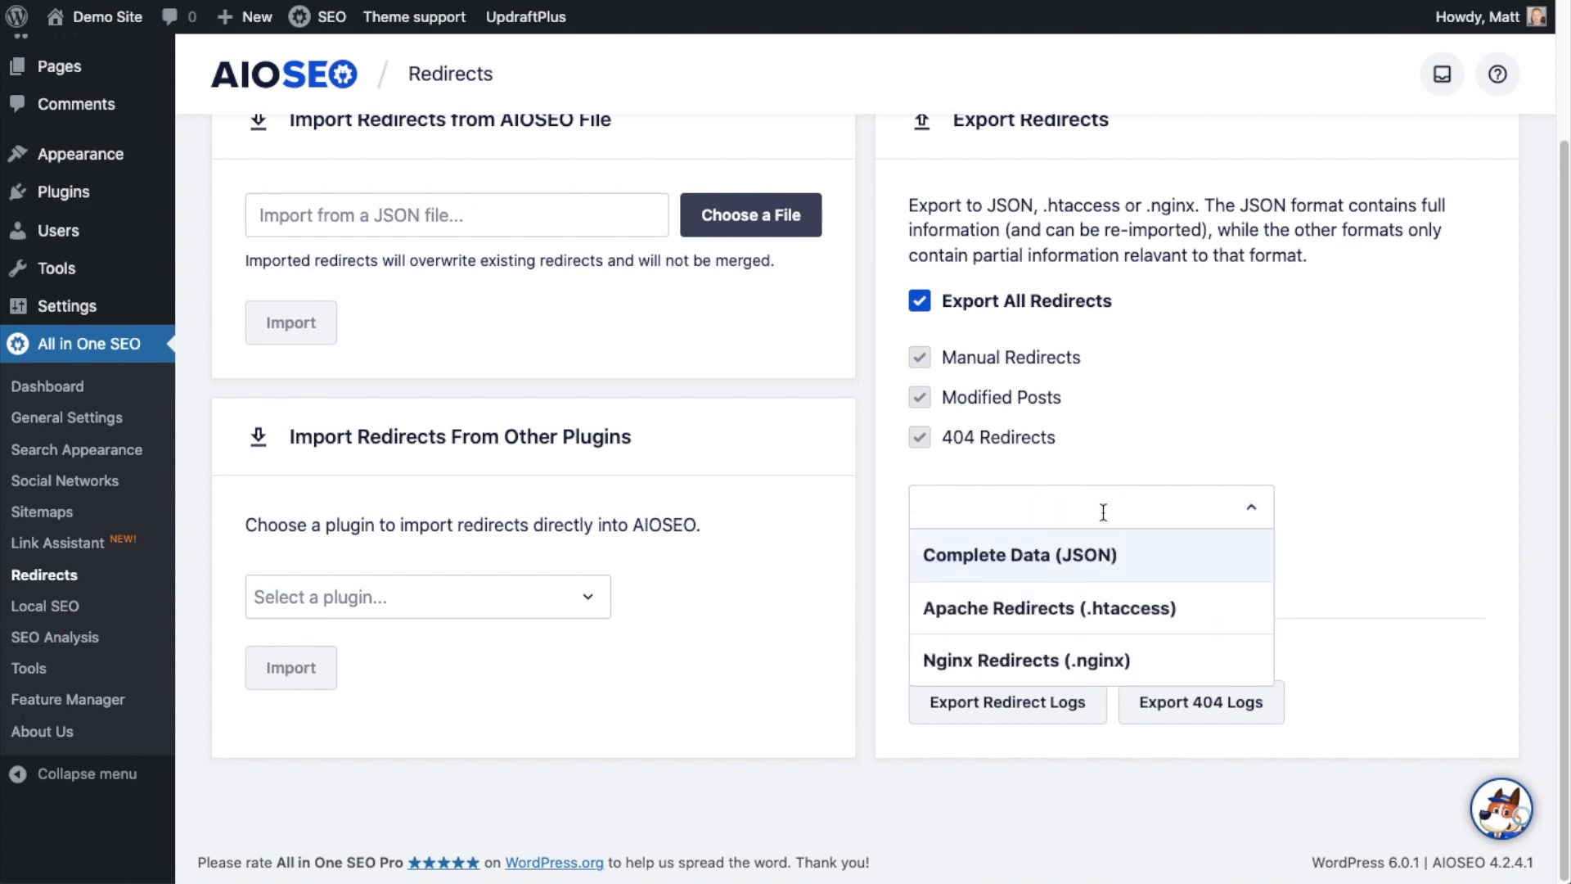
left_click(1117, 567)
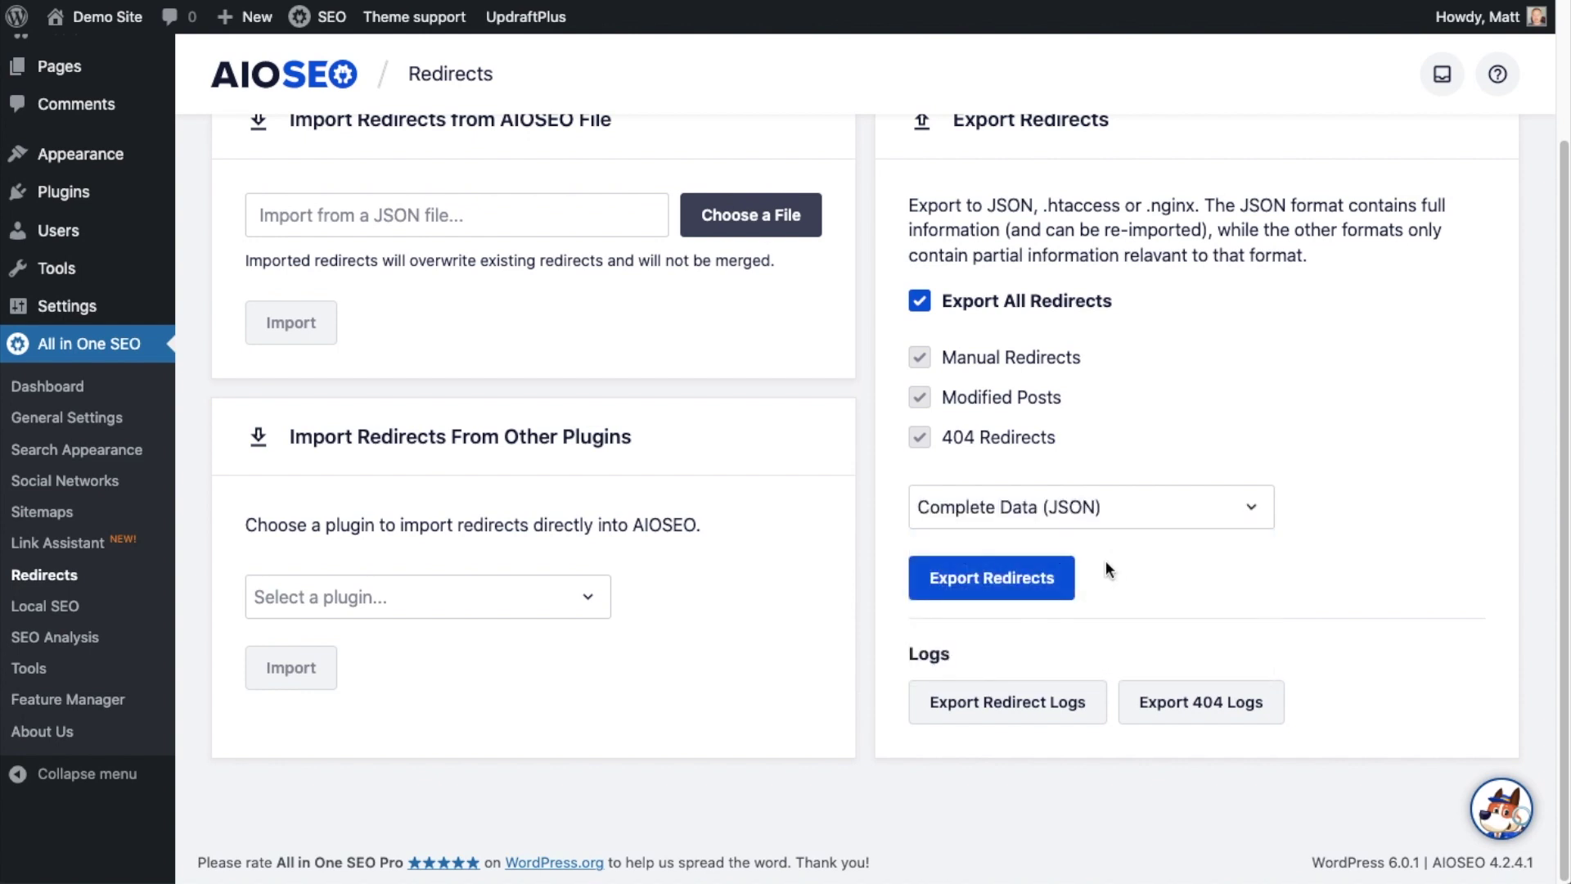
left_click(995, 583)
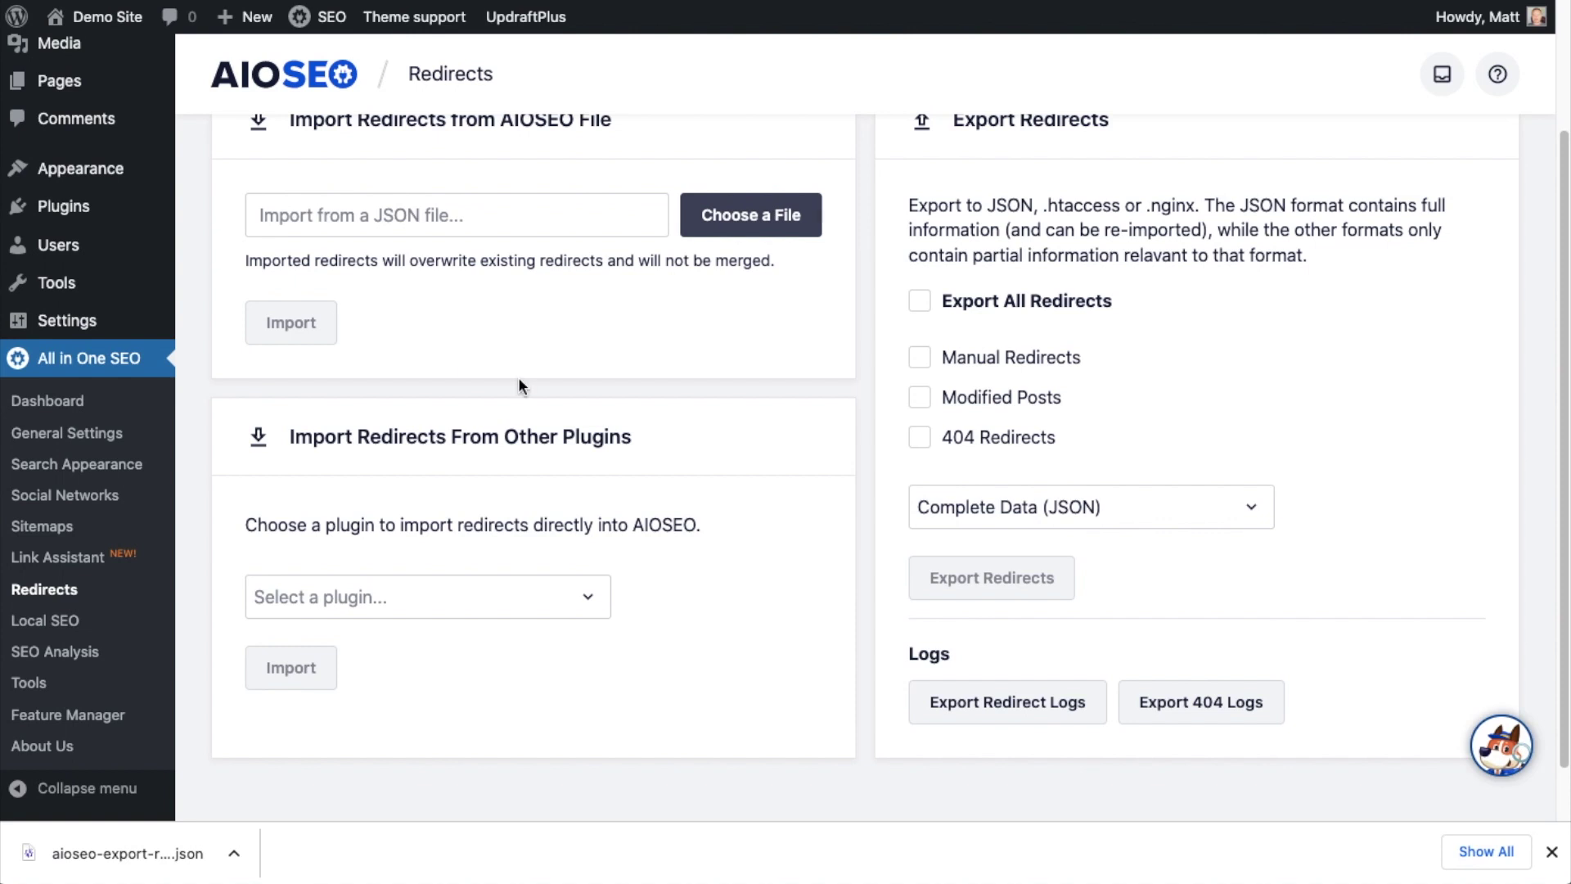
scroll(518, 376, "up", 3)
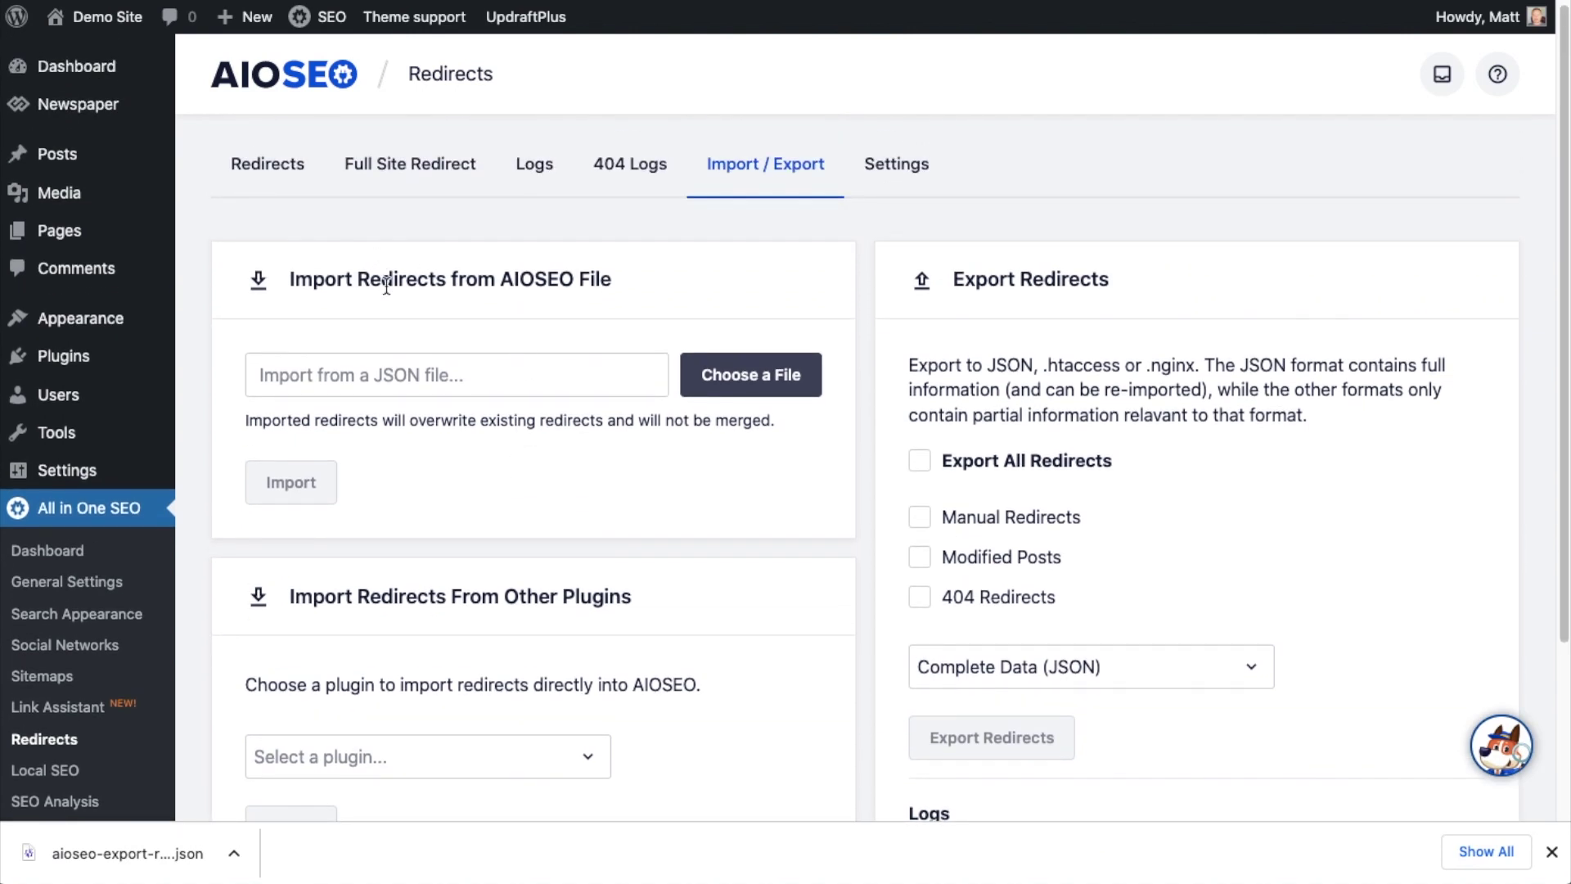
Choose aioseo-export-redirects-2022-08-19.json from Downloads and import its redirects
left_click(728, 374)
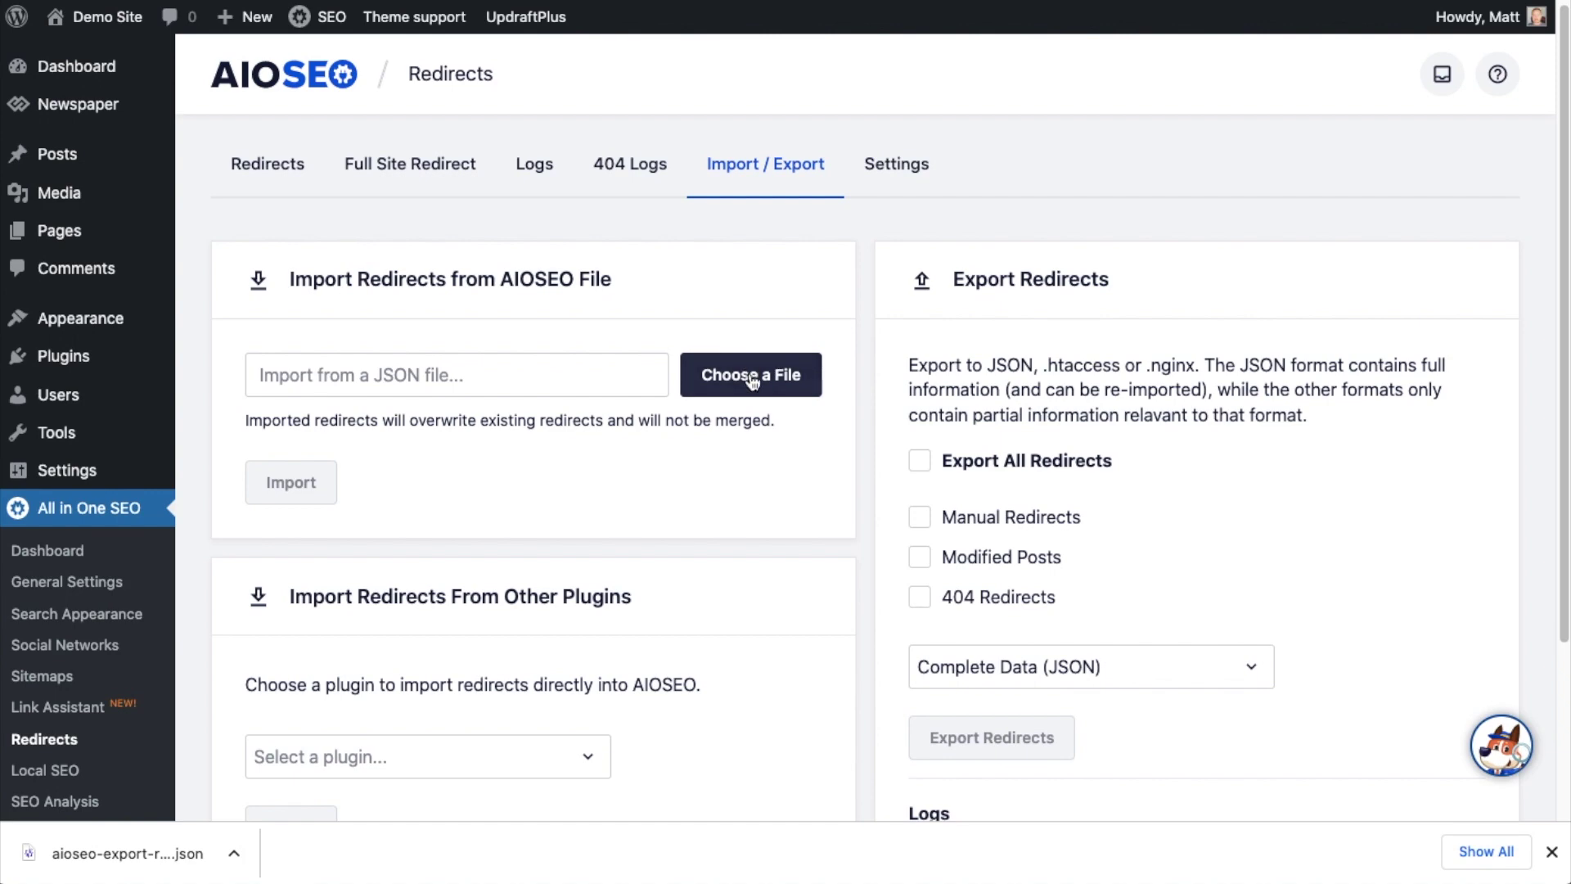
double_click(589, 81)
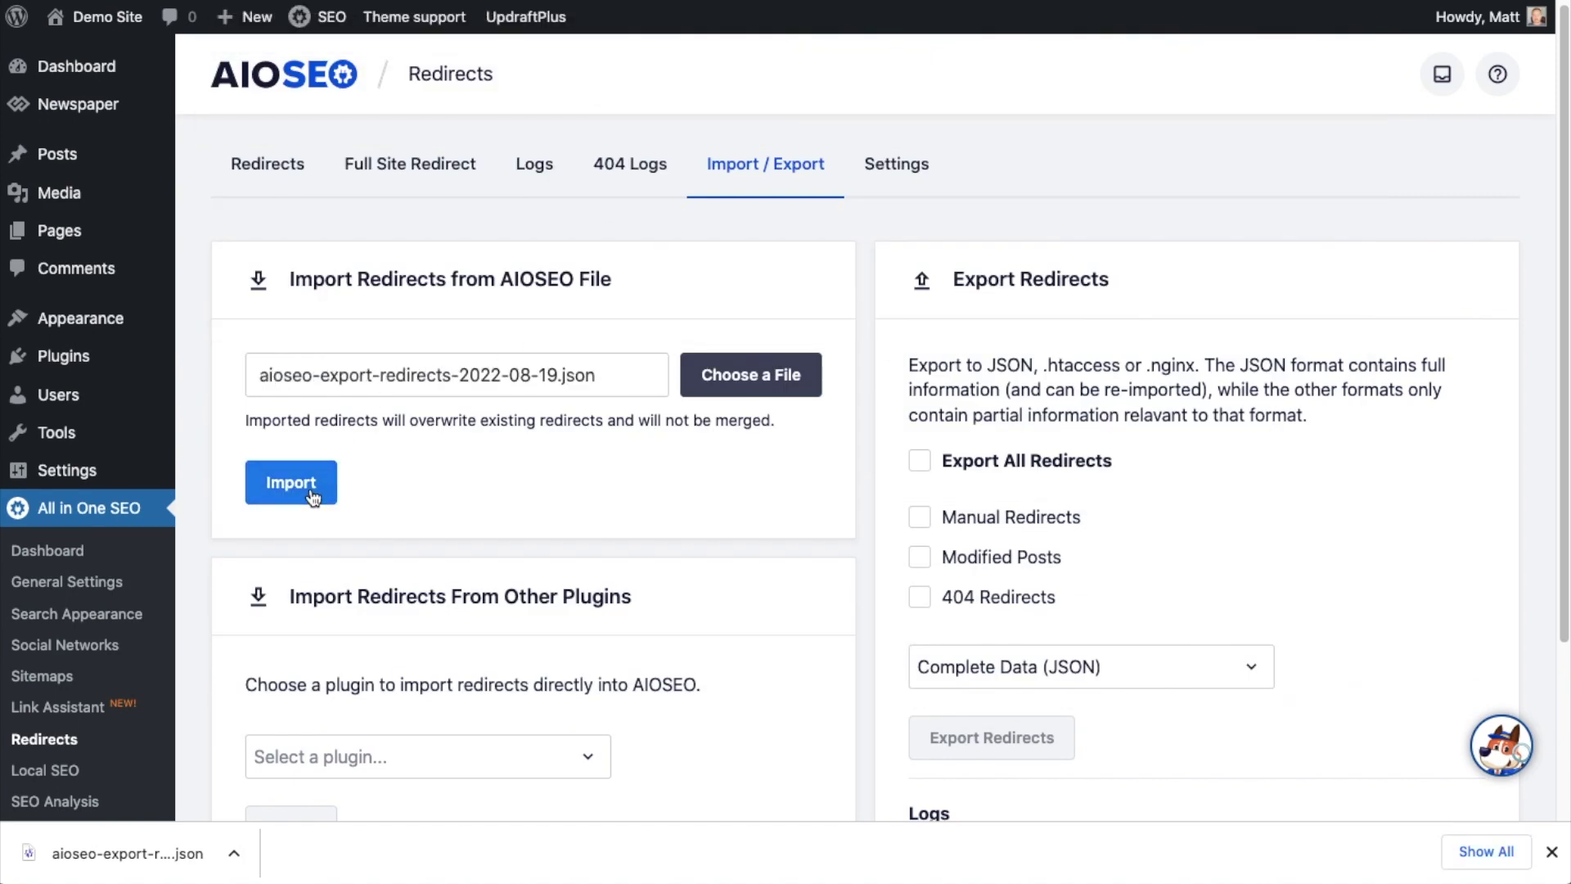
left_click(312, 491)
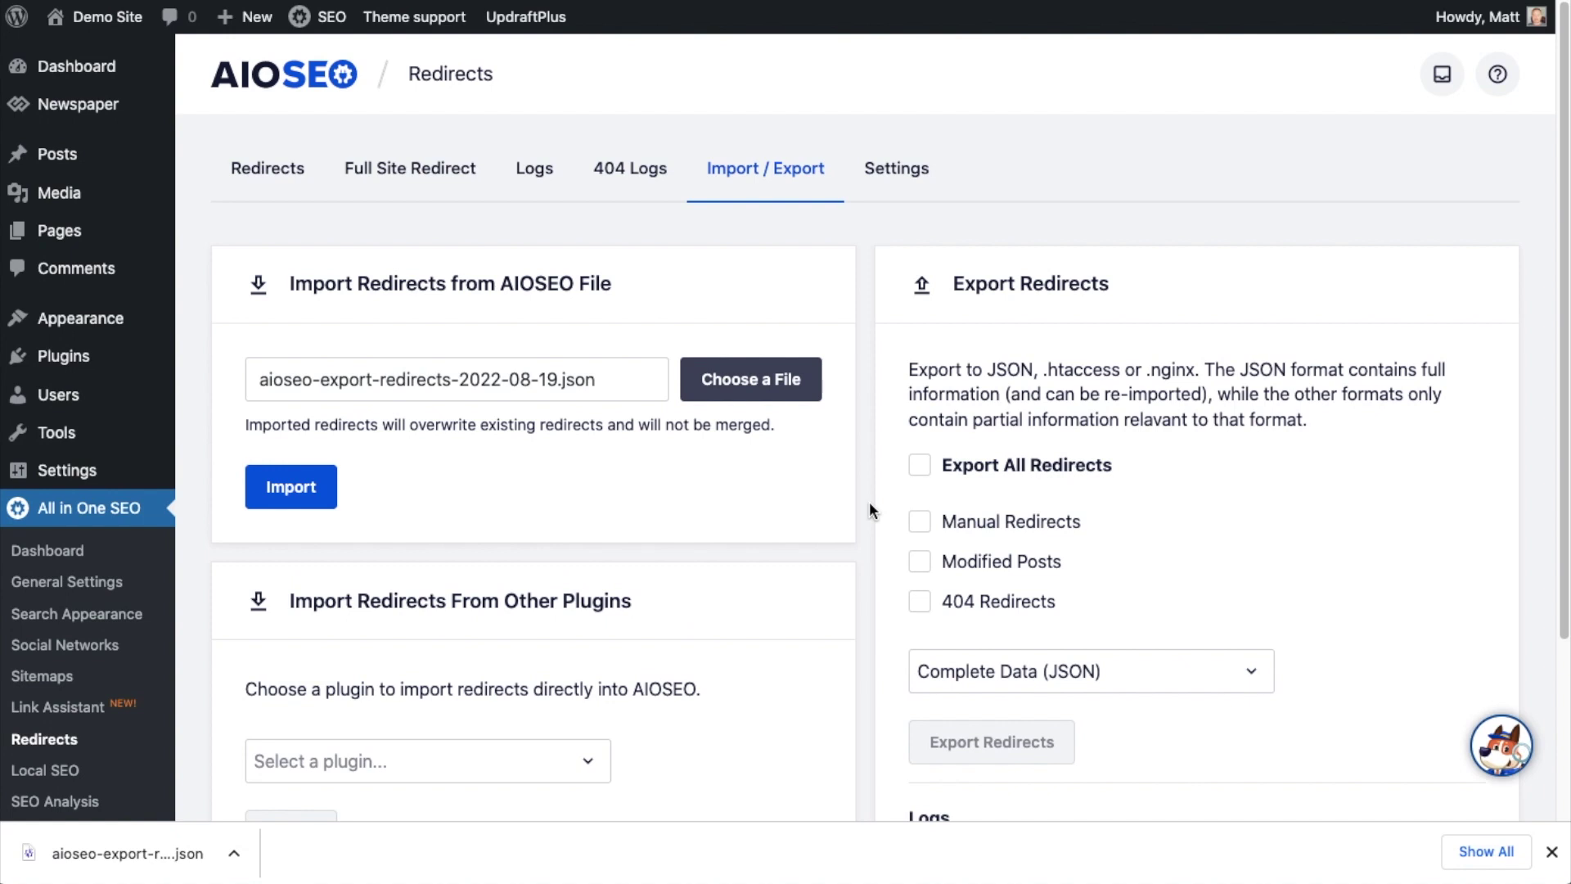
In Redirect Settings, compare the Web Server redirect method, then switch back to PHP
left_click(904, 175)
scroll(1282, 378, "down", 3)
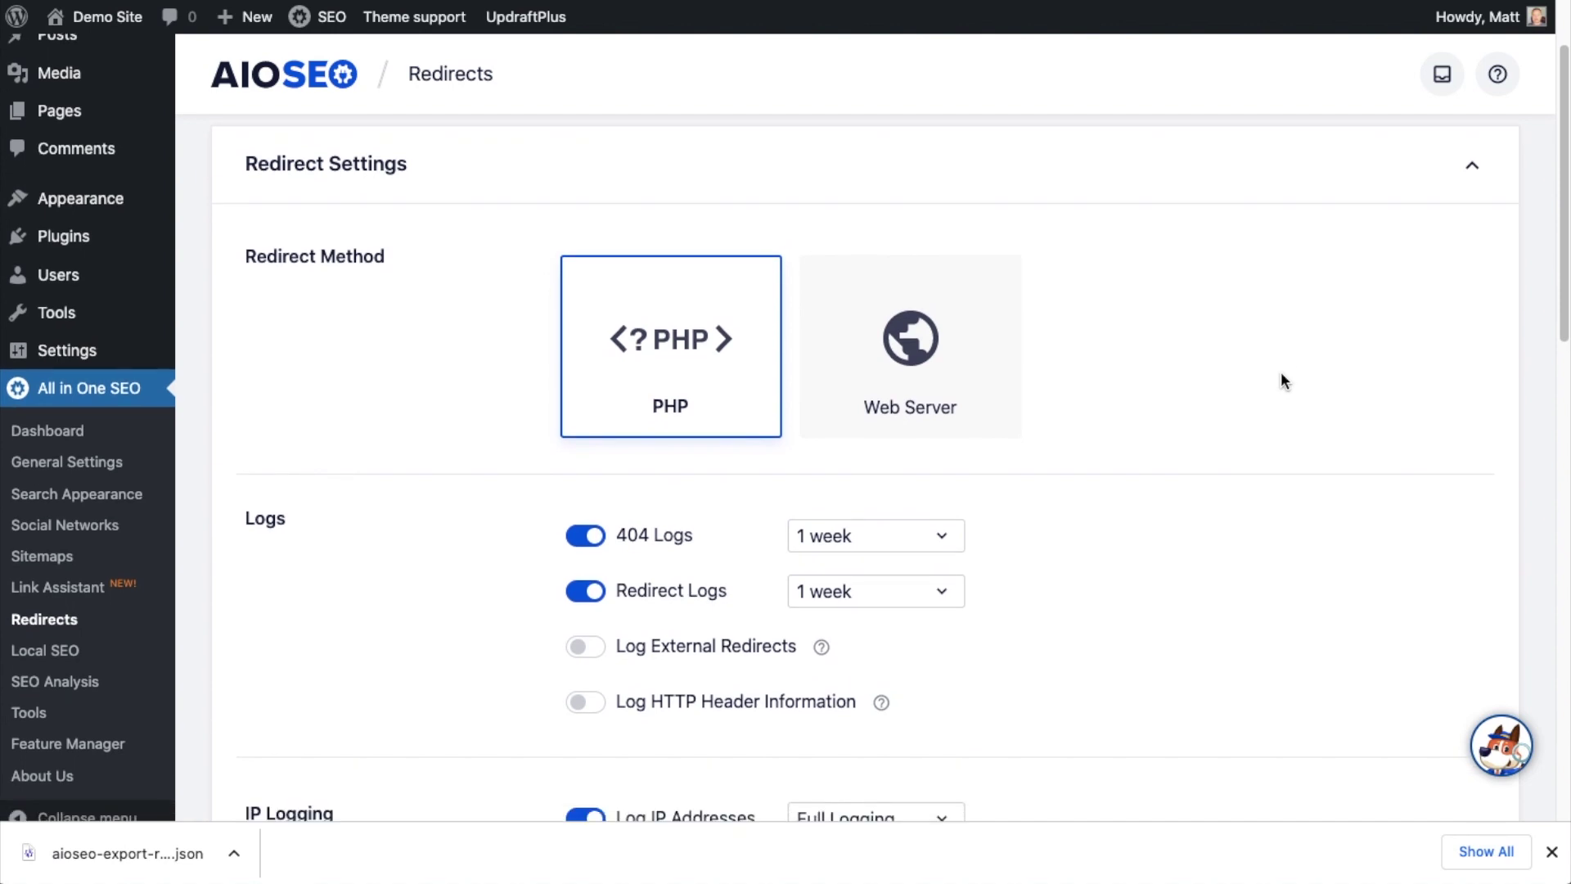
left_click(874, 361)
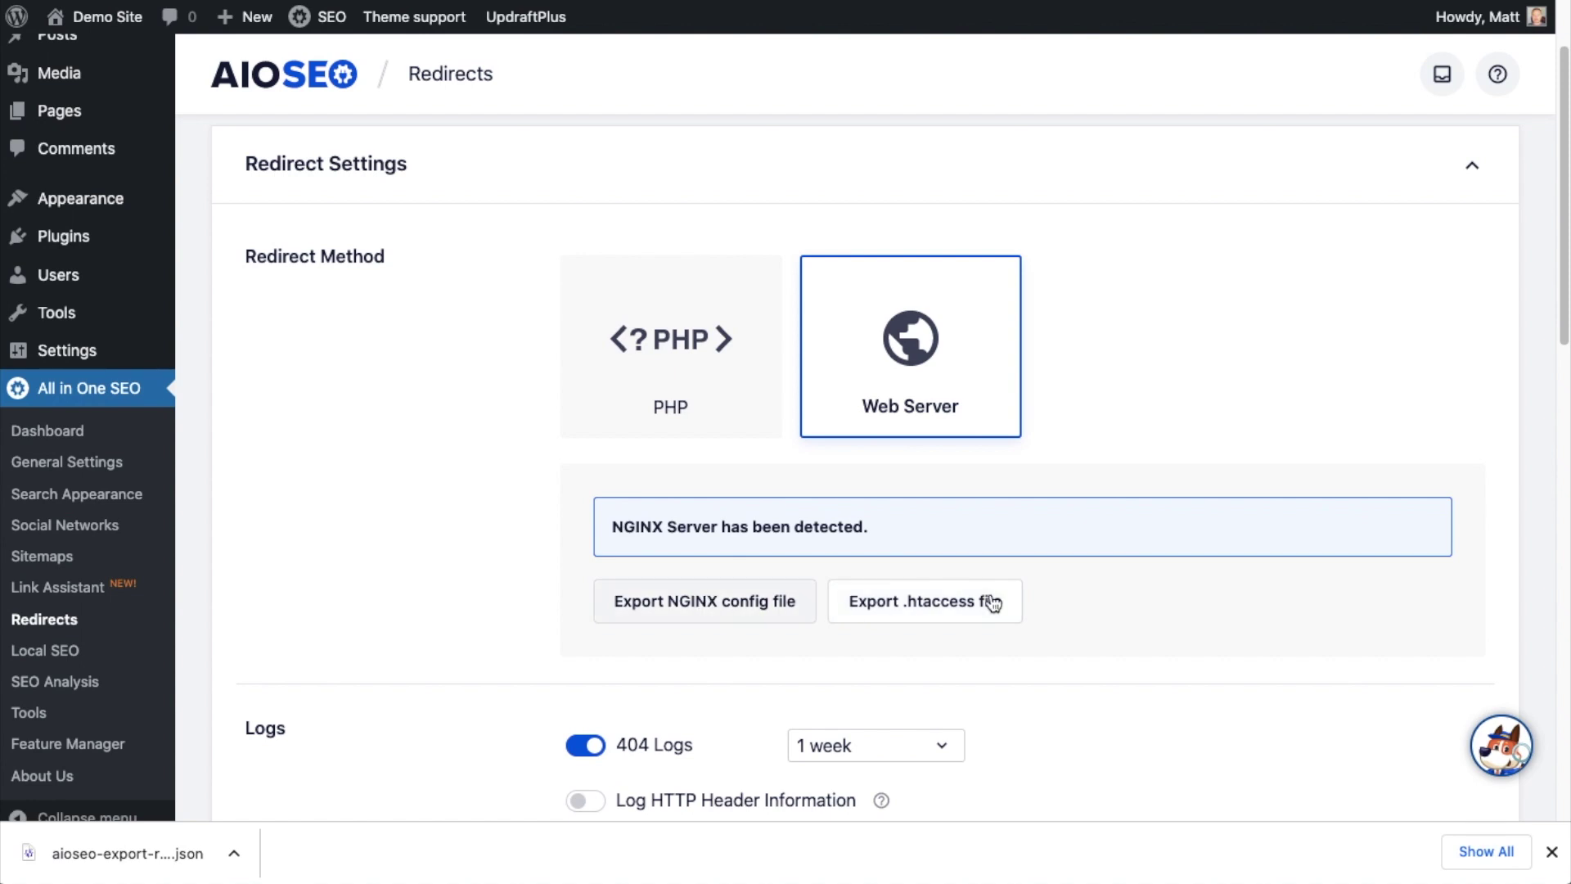
left_click(698, 339)
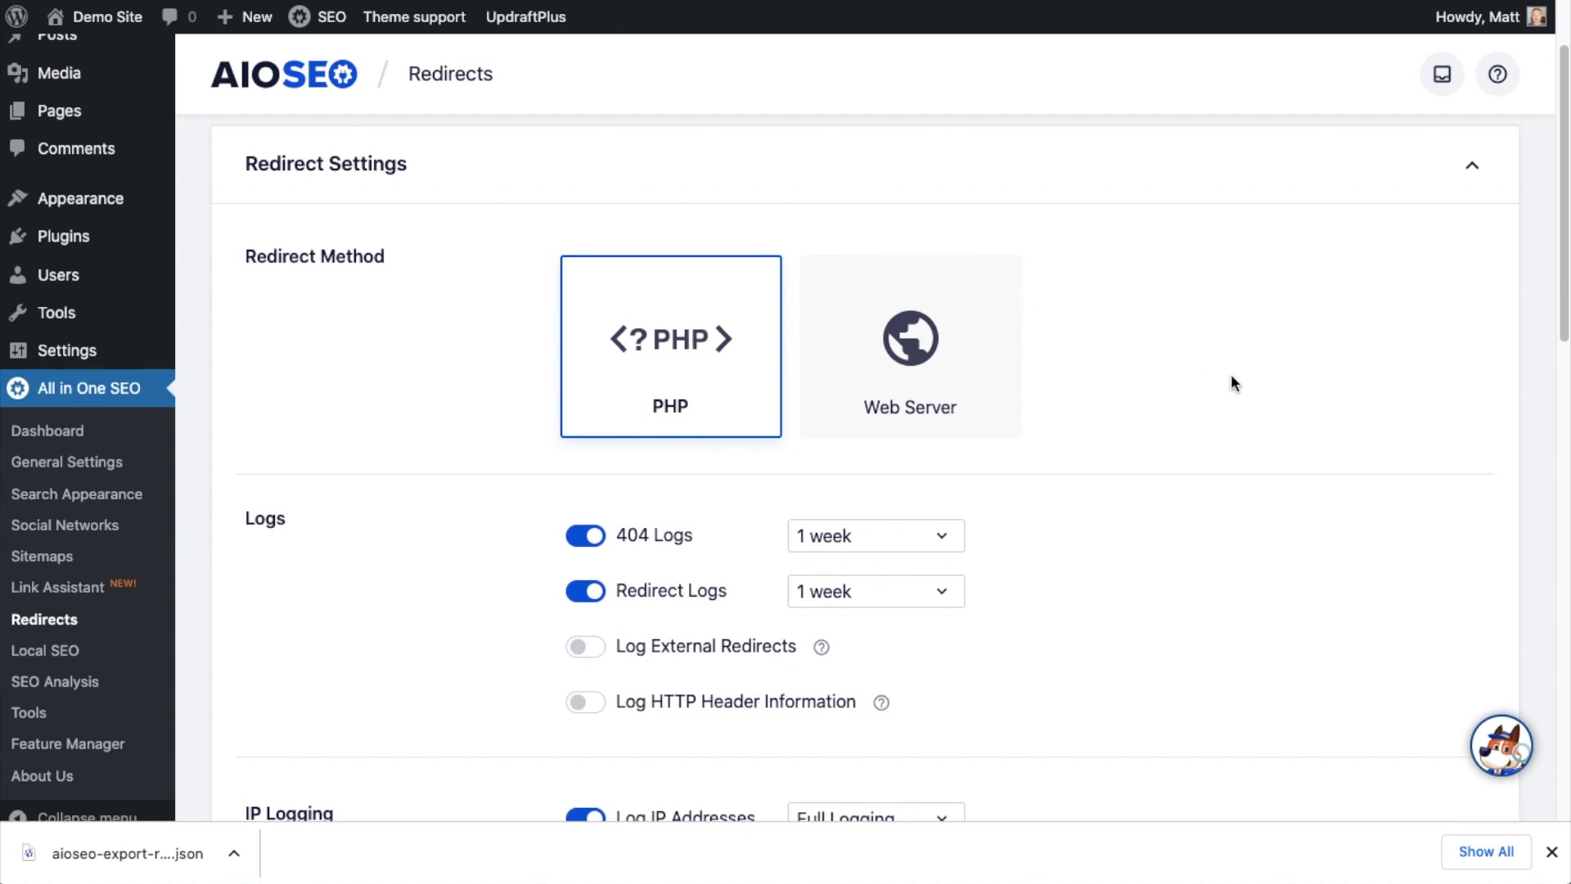
scroll(1232, 376, "down", 2)
scroll(1232, 378, "down", 4)
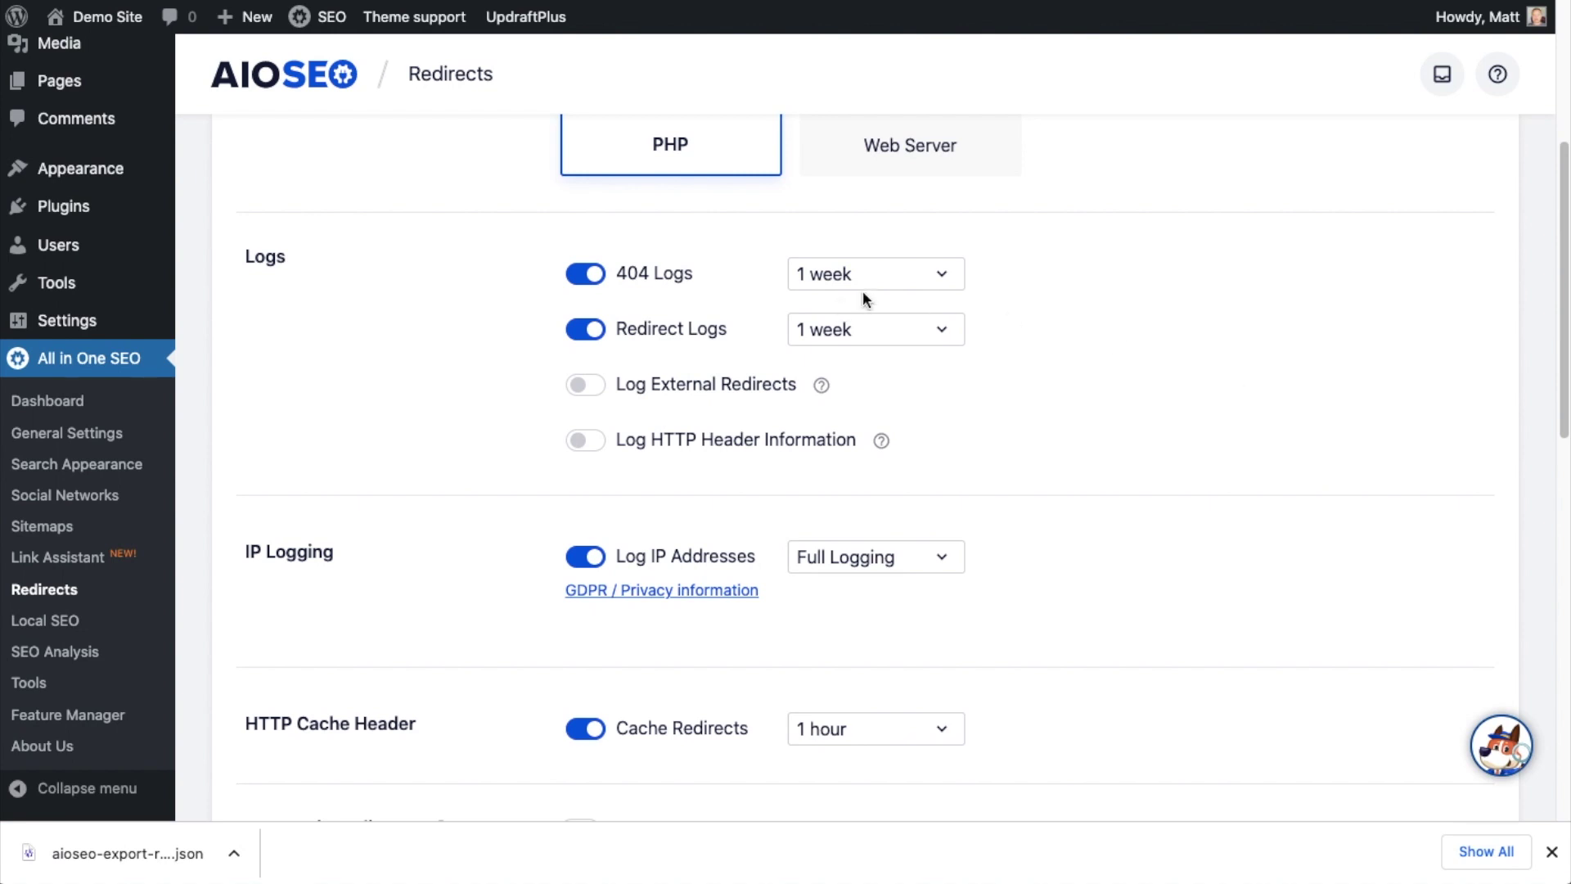
left_click(912, 279)
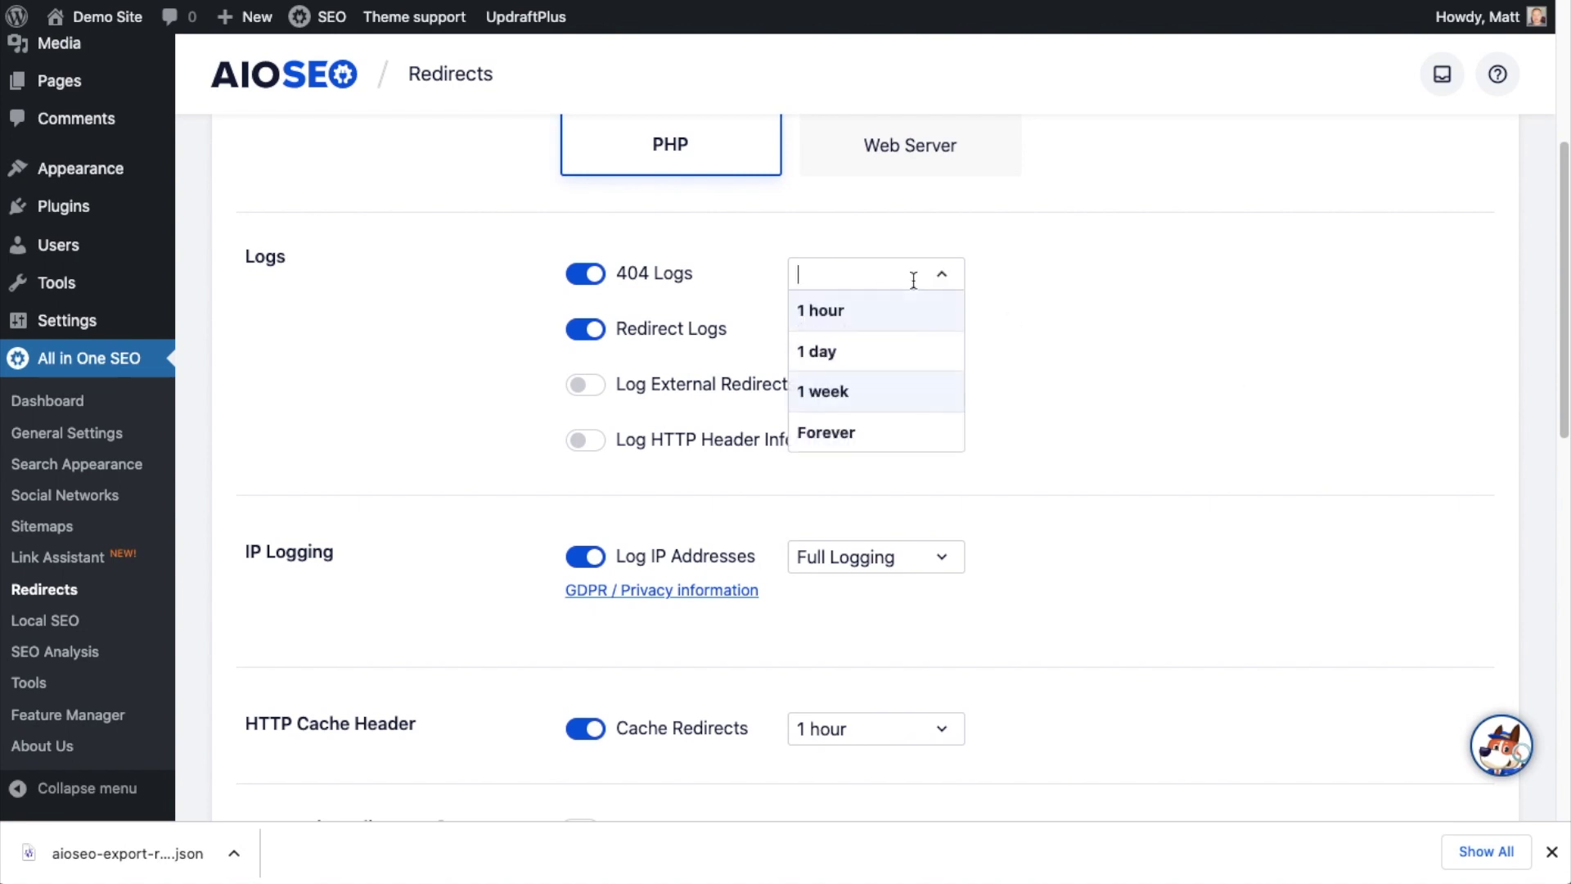
left_click(847, 434)
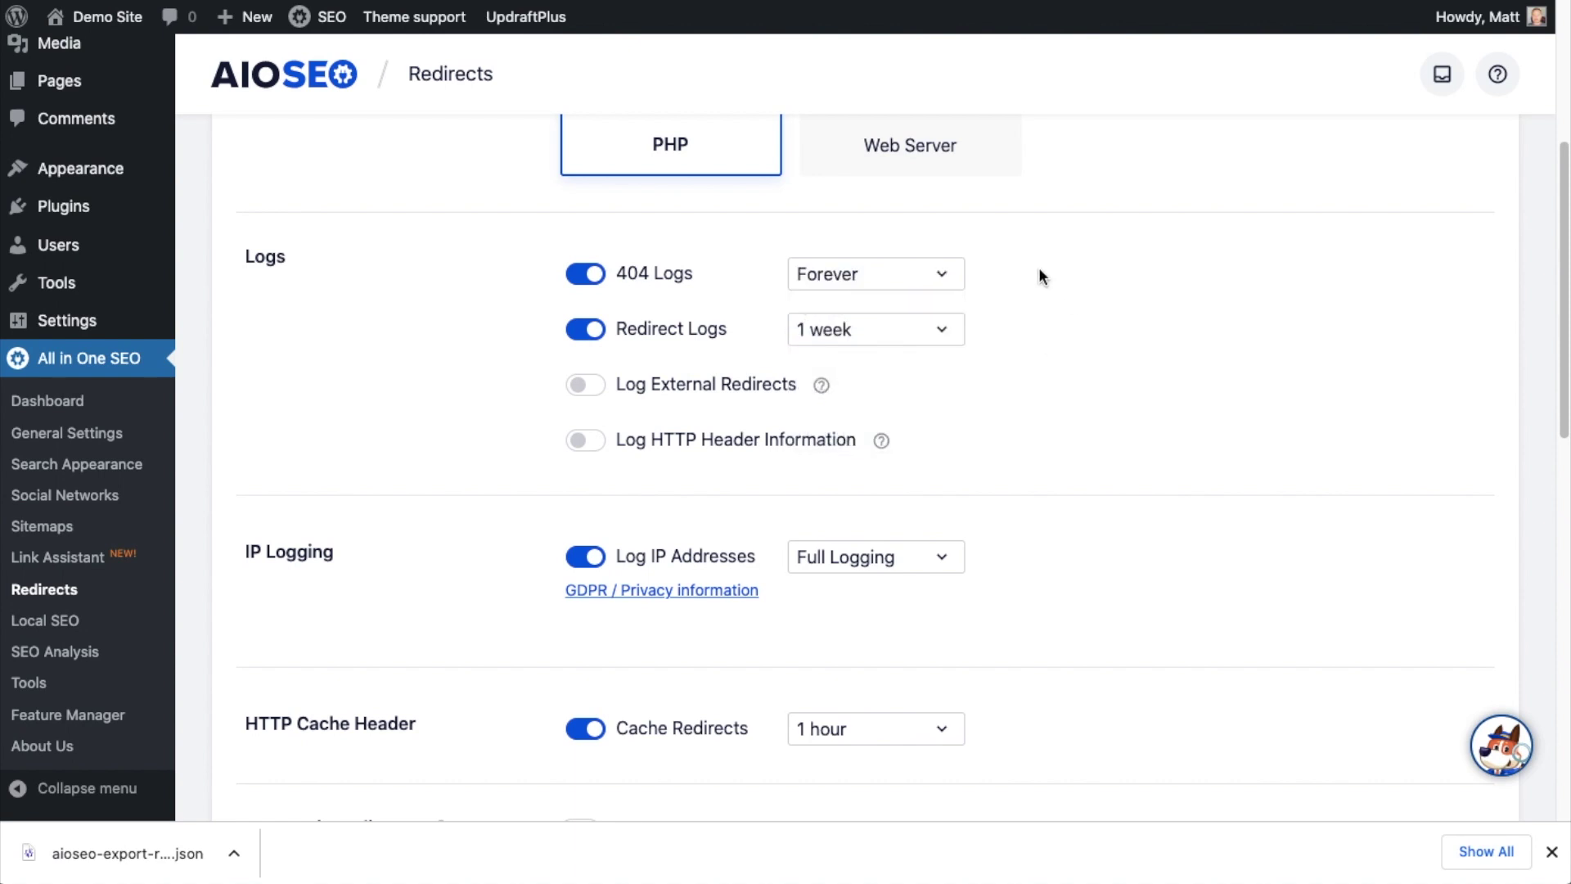
left_click(881, 340)
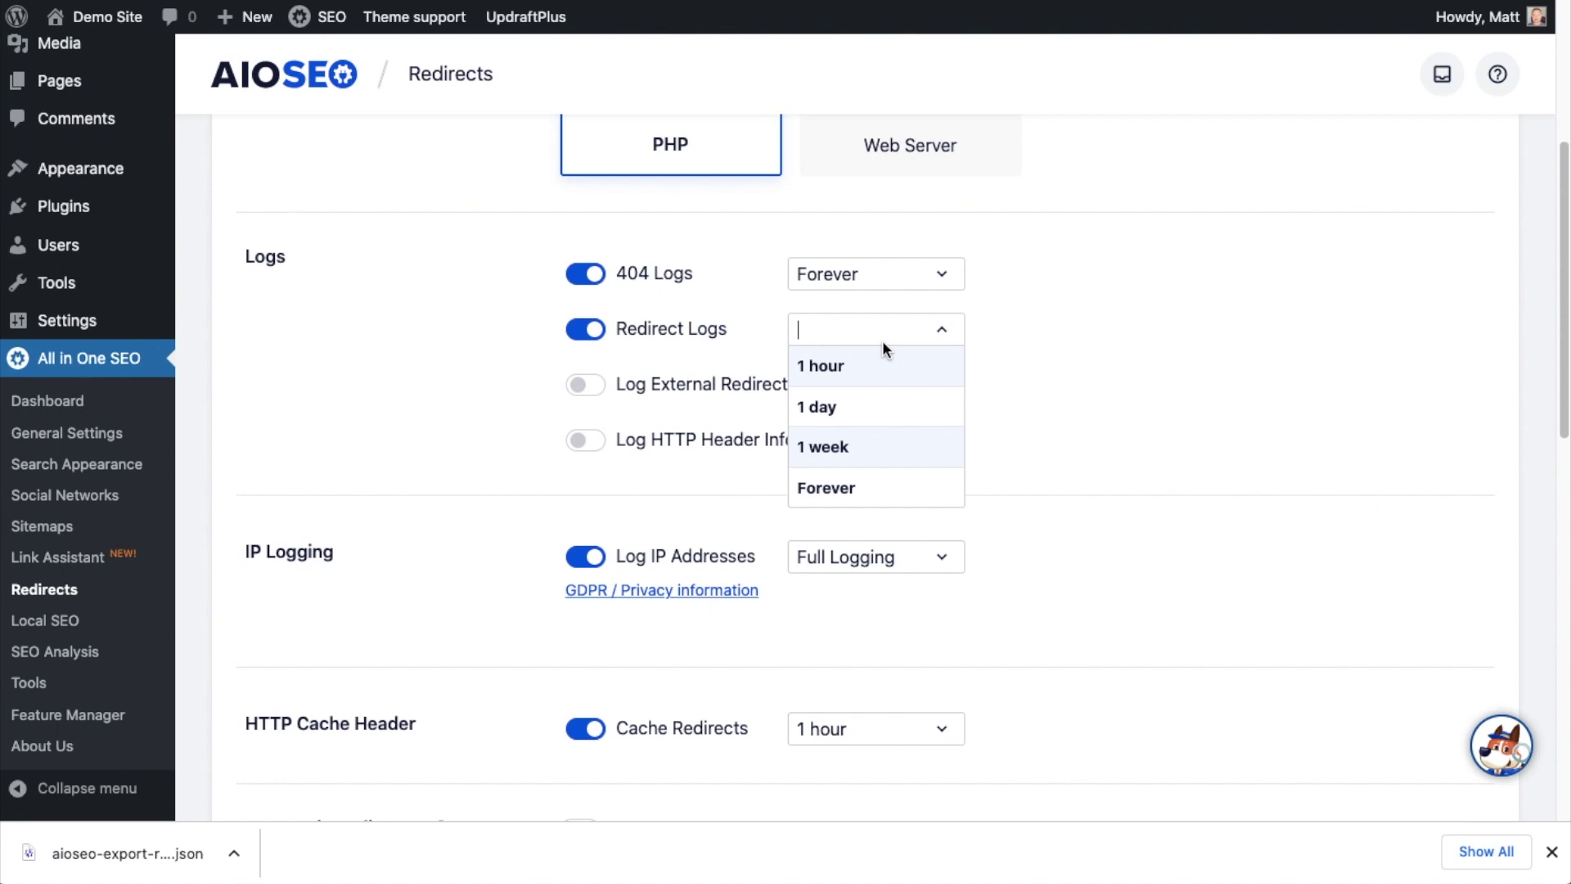
left_click(1023, 326)
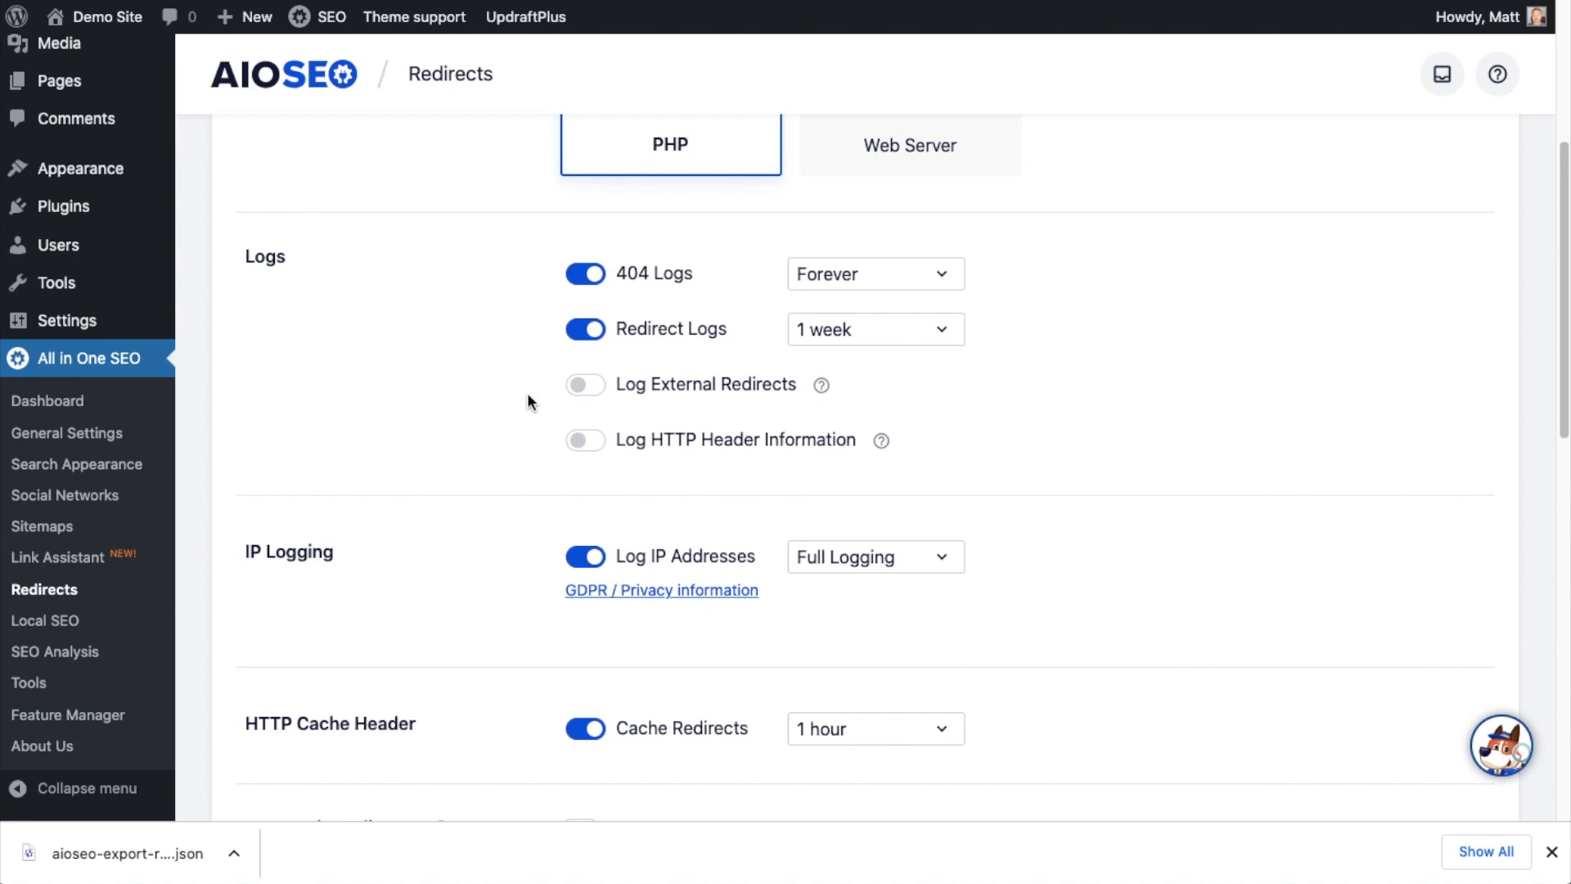
left_click(586, 387)
left_click(591, 445)
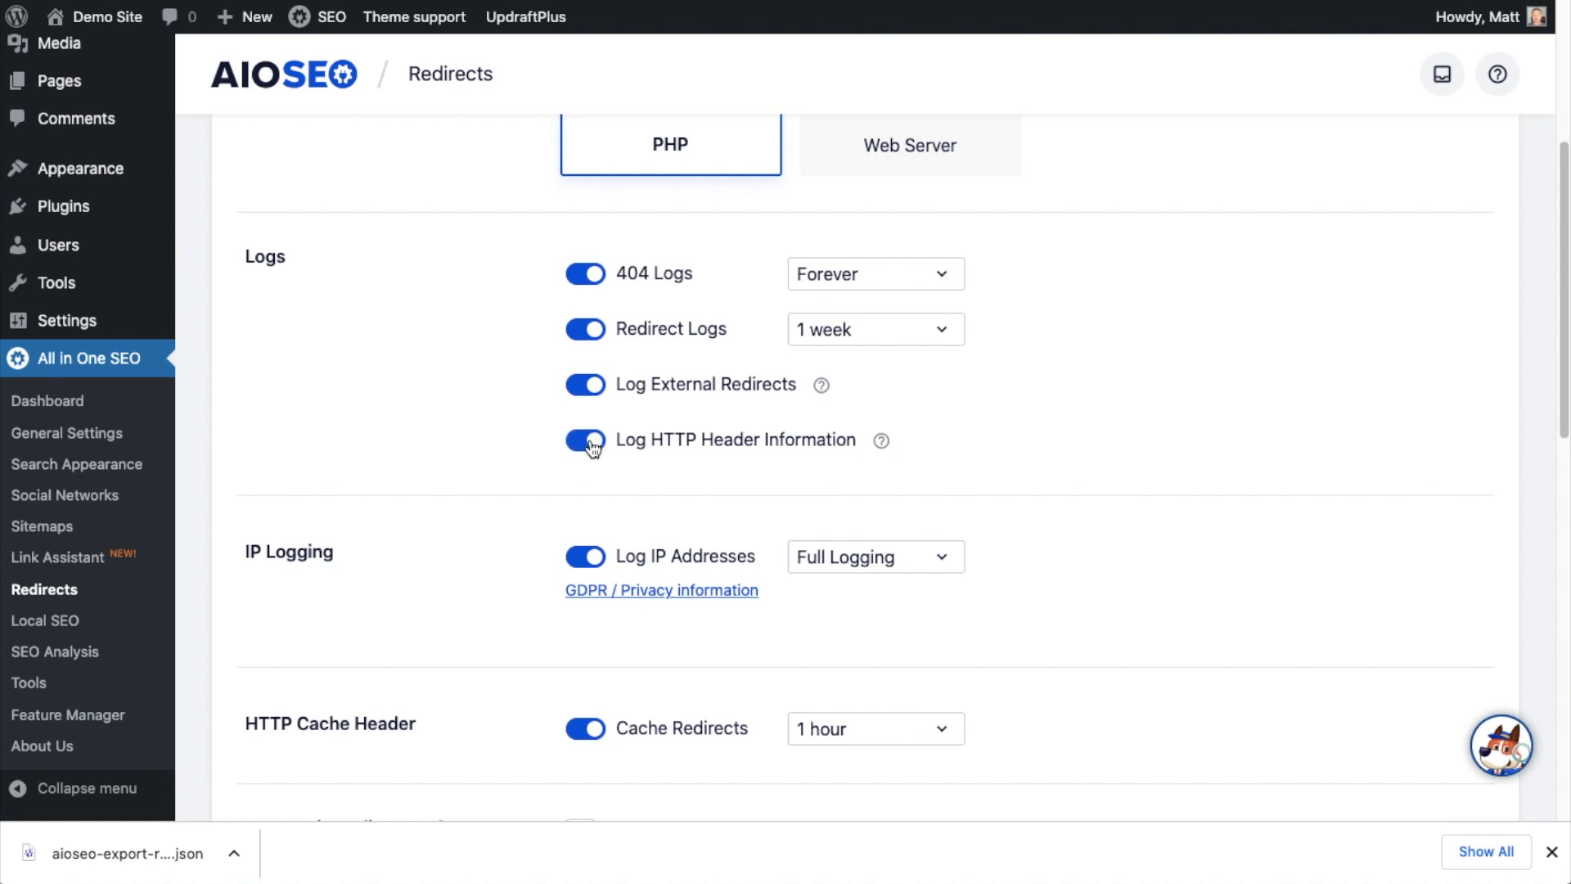
left_click(591, 443)
left_click(595, 386)
scroll(1013, 411, "down", 1)
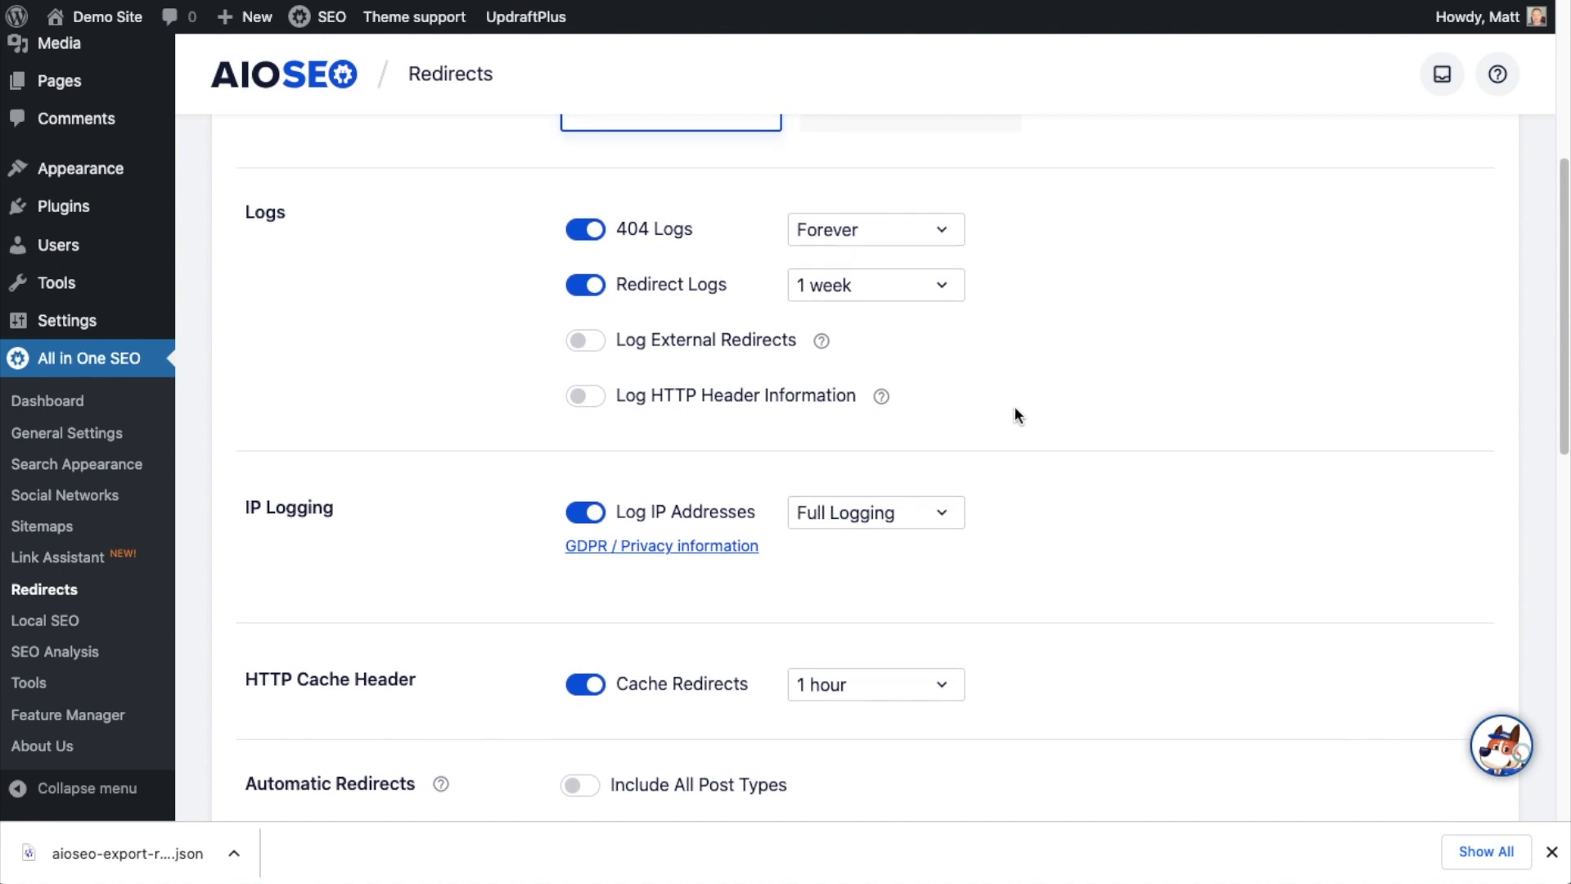
Check the redirect cache duration options and keep Cache Redirects at 1 hour
scroll(1015, 409, "down", 4)
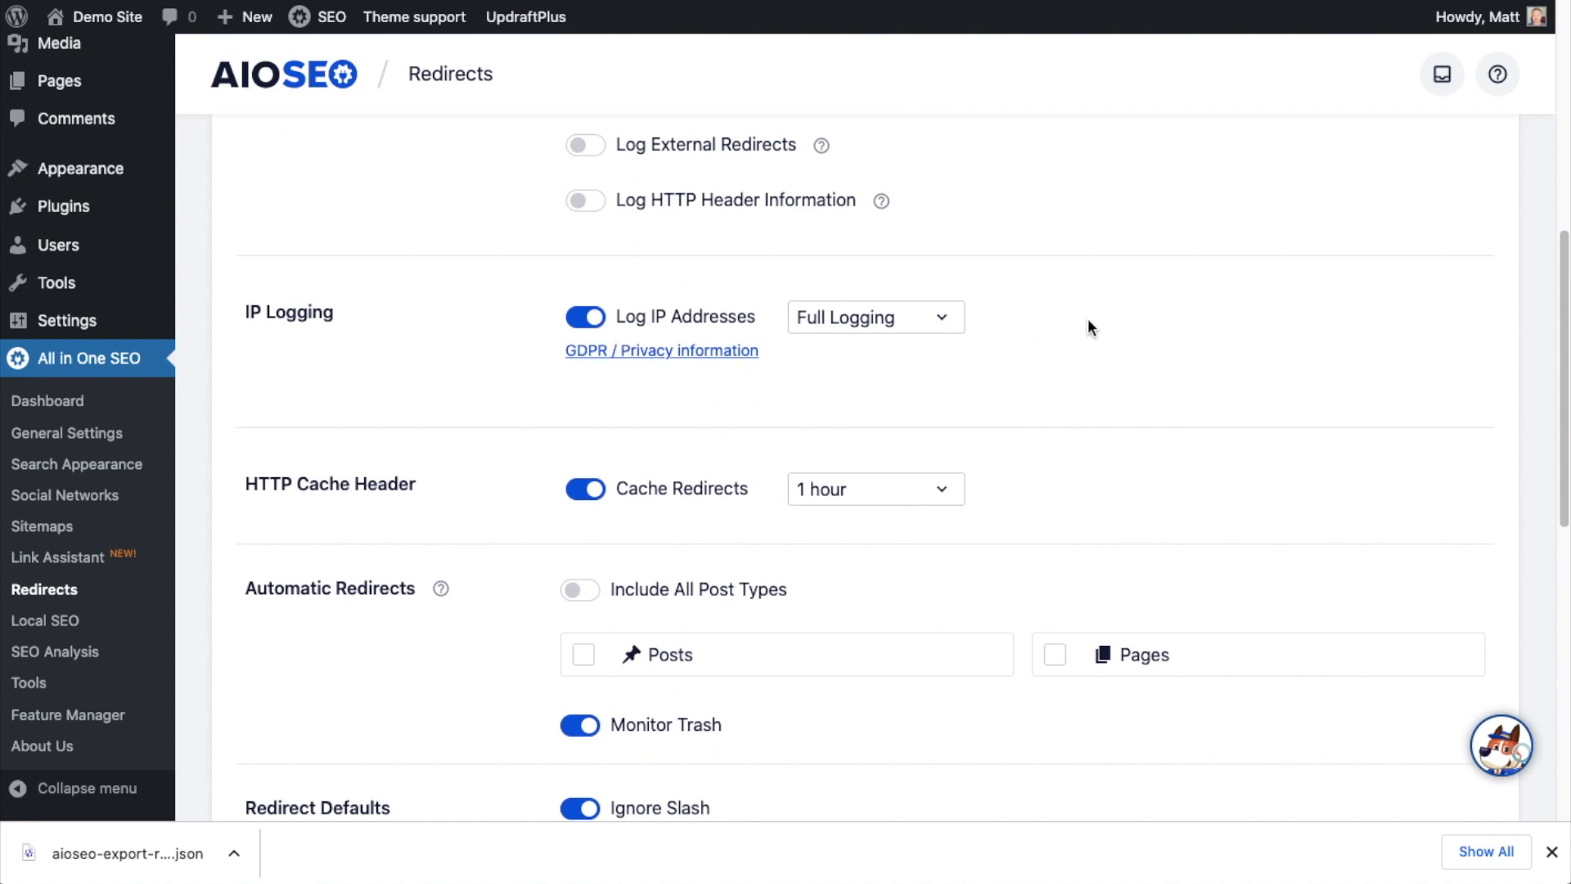
scroll(1088, 325, "down", 6)
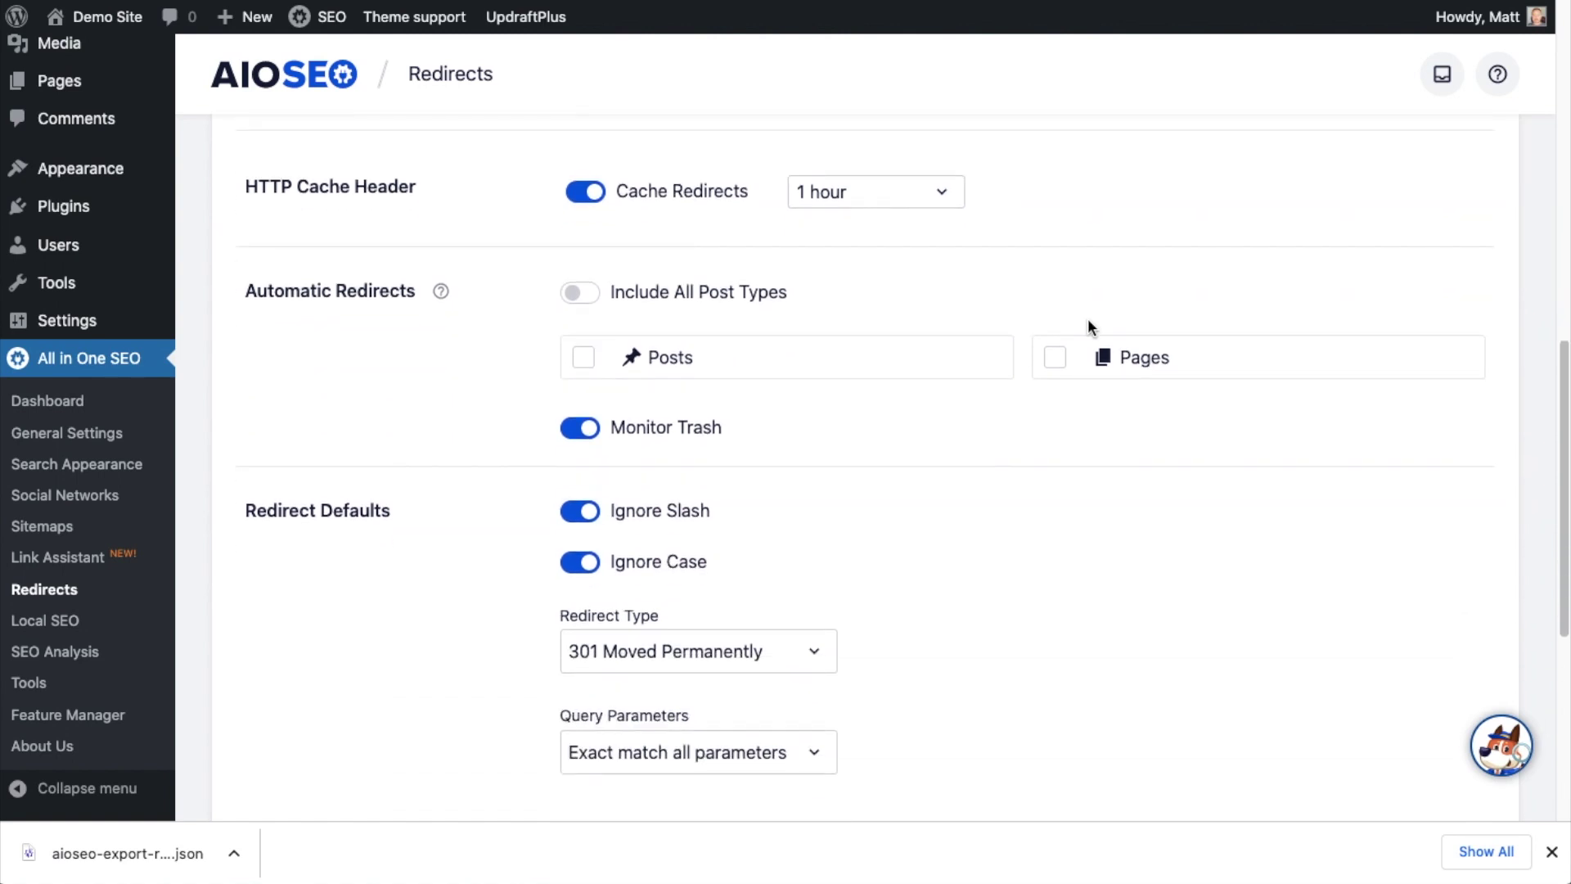
left_click(823, 191)
left_click(1034, 190)
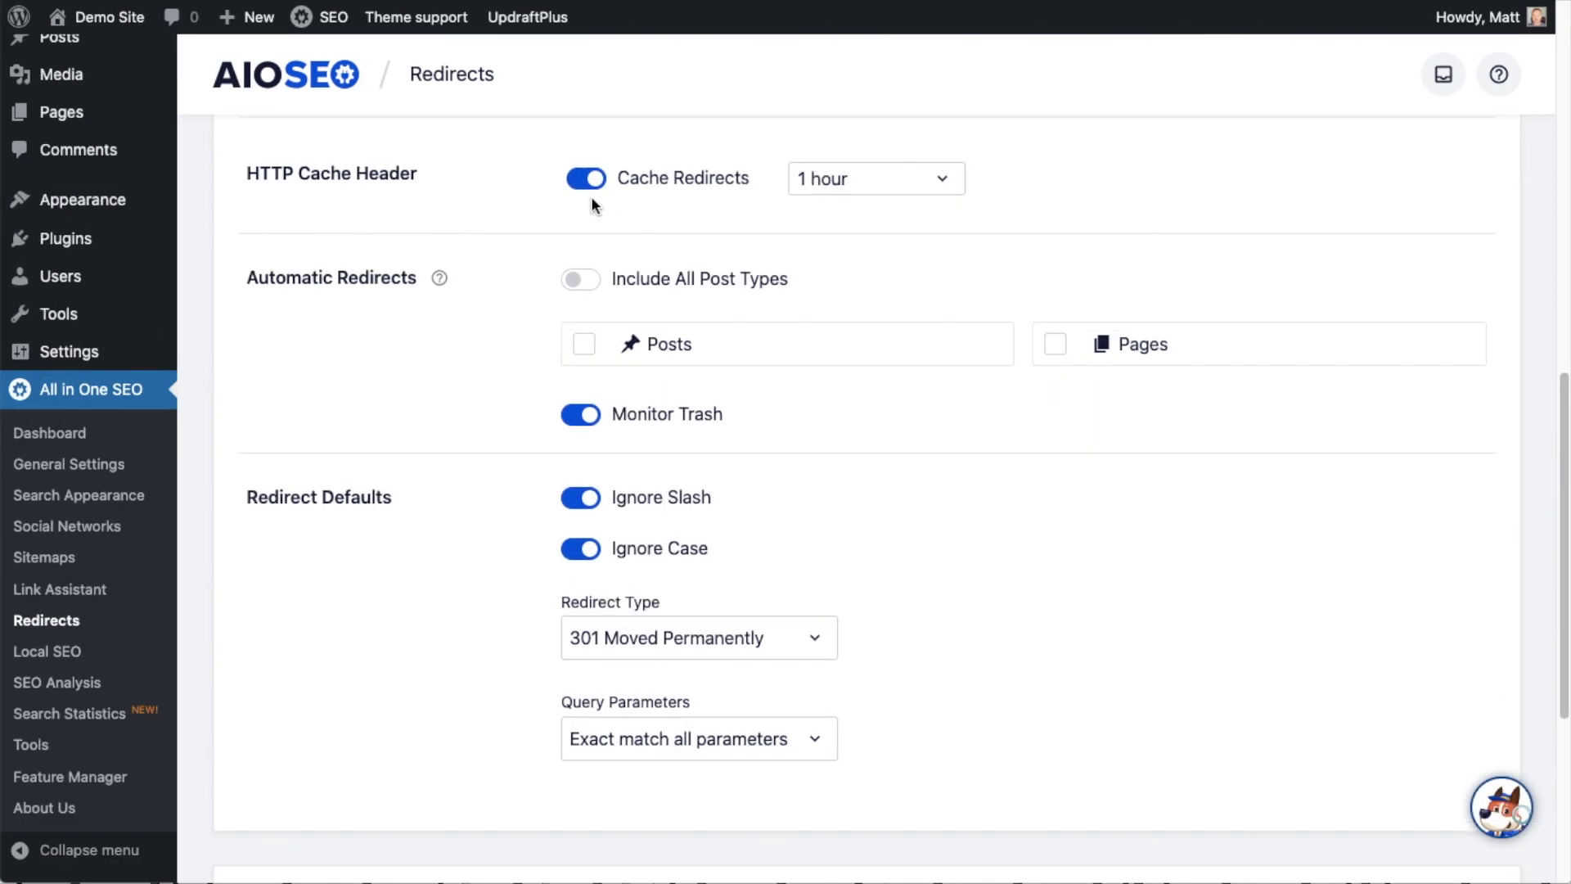
After trying the Posts and Pages checkboxes, apply automatic redirects to all post types, keeping Monitor Trash on
left_click(582, 280)
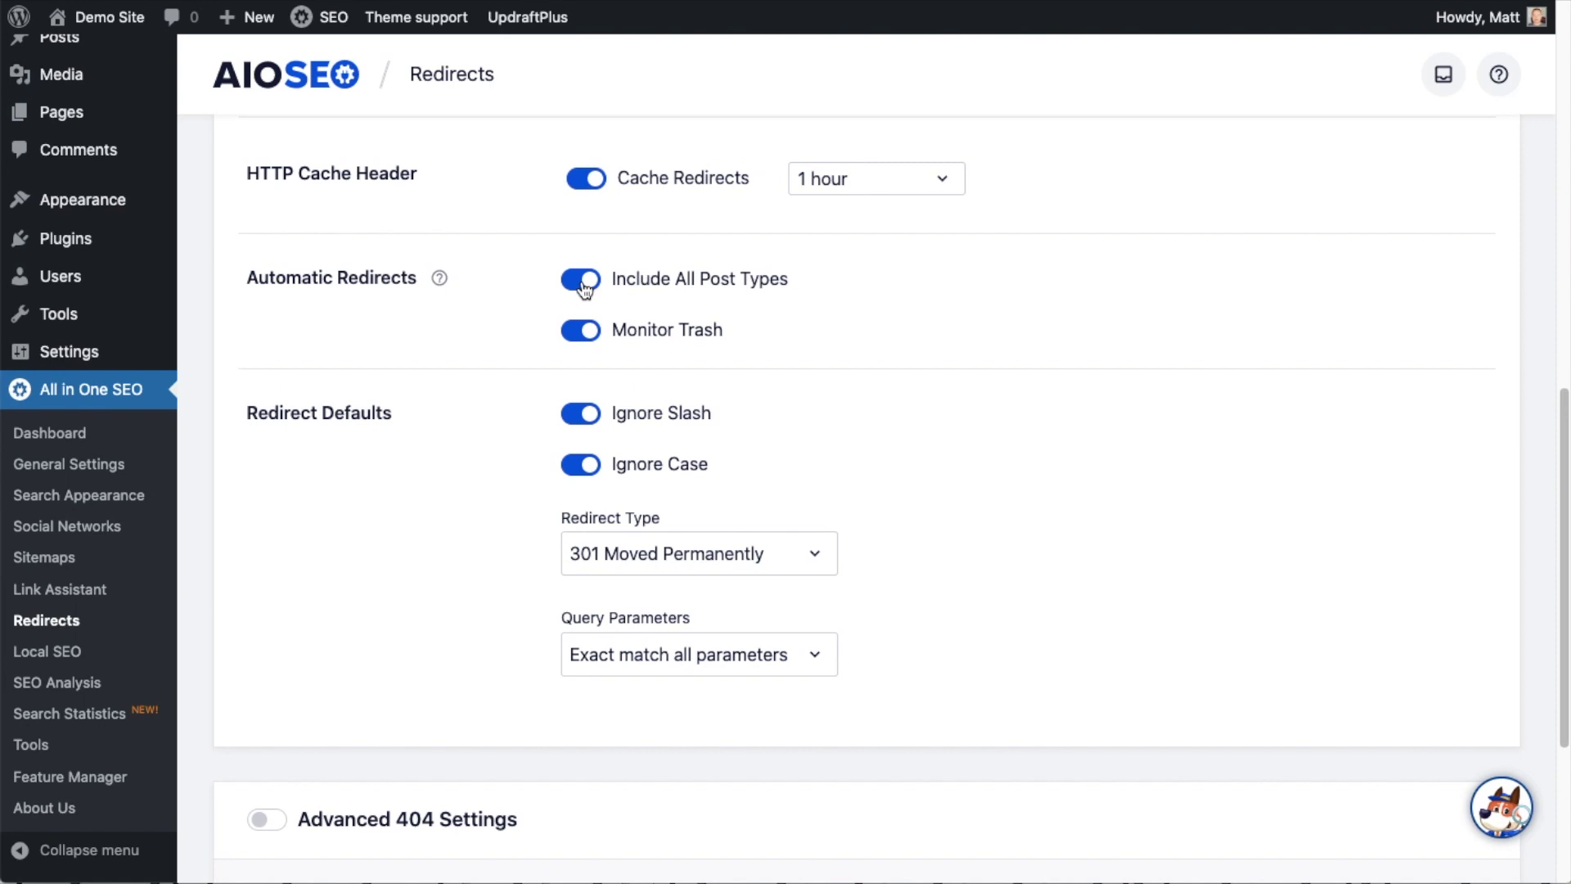
left_click(583, 280)
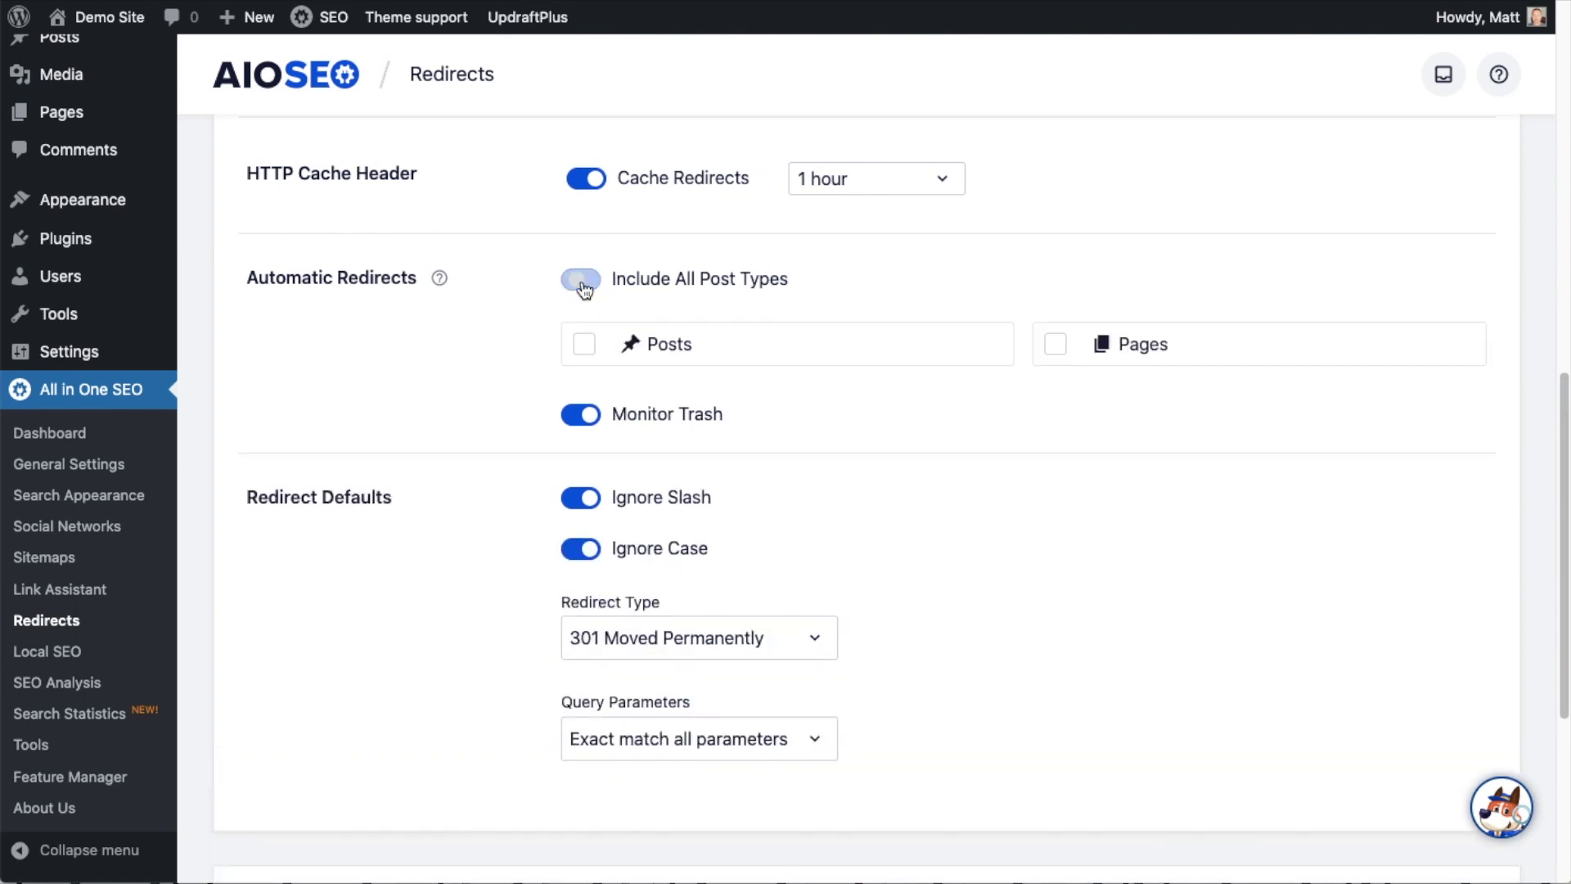
left_click(586, 344)
left_click(586, 345)
left_click(1064, 350)
left_click(1062, 352)
left_click(573, 279)
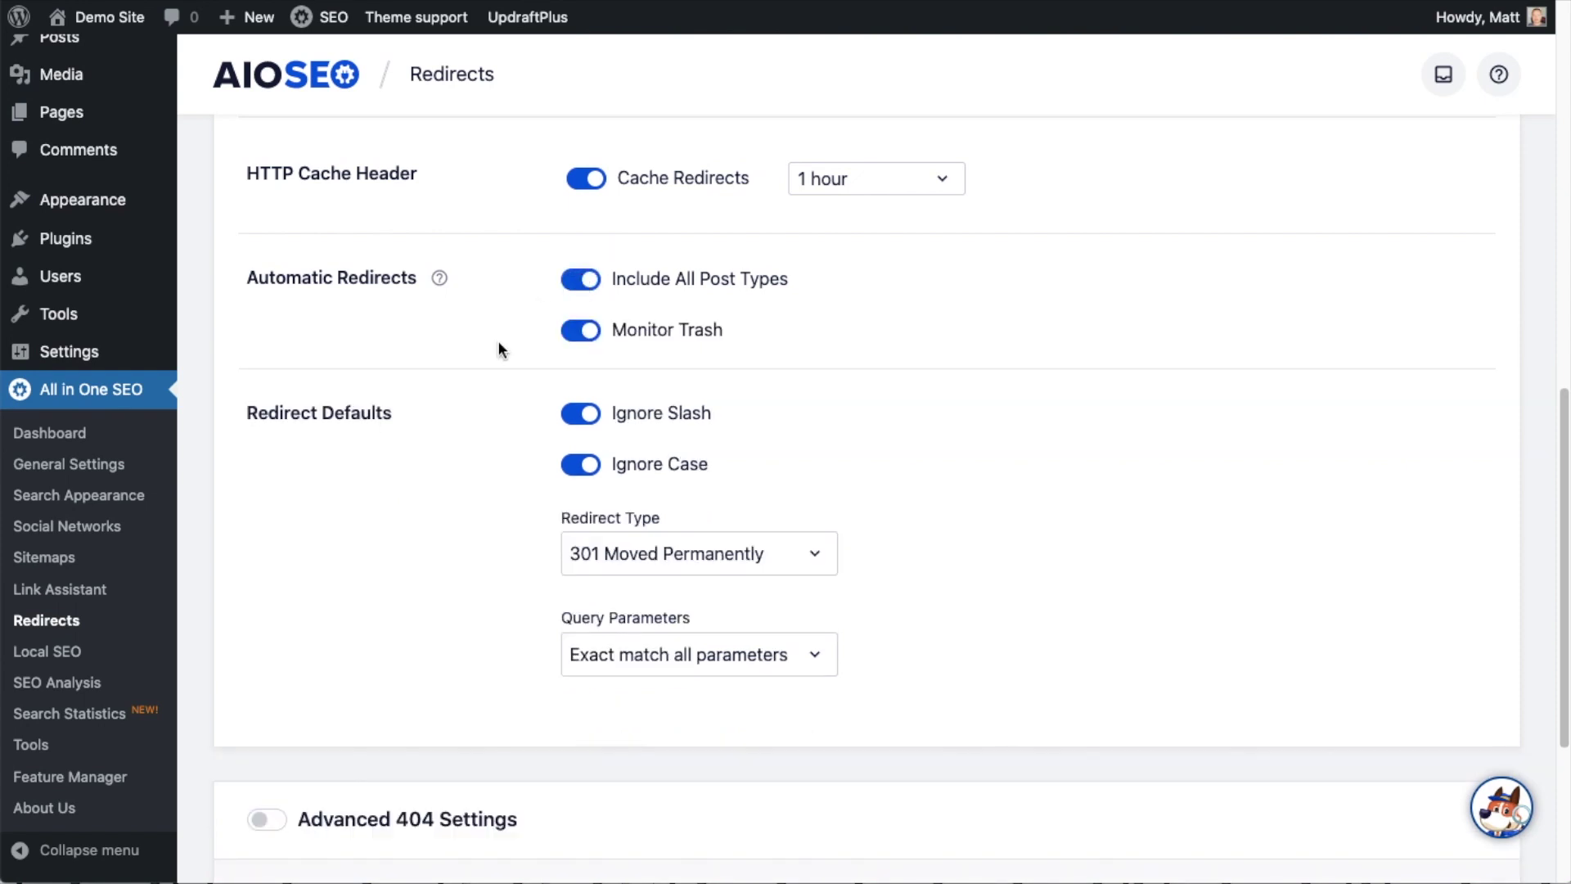
left_click(588, 334)
left_click(588, 335)
scroll(477, 366, "down", 3)
scroll(477, 367, "down", 1)
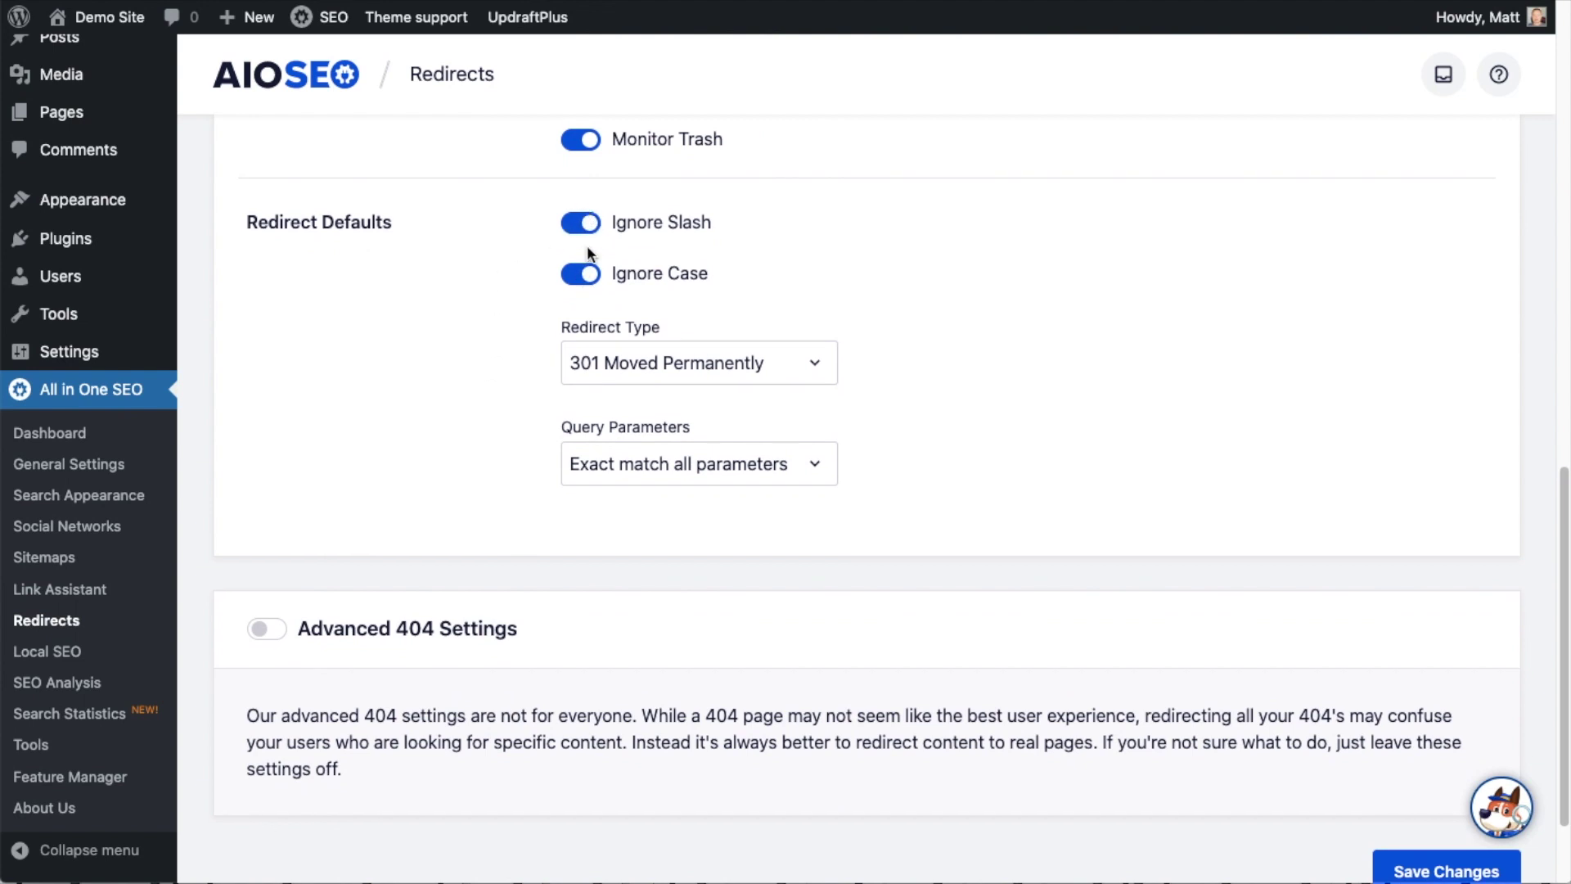
left_click(589, 229)
left_click(590, 231)
left_click(691, 365)
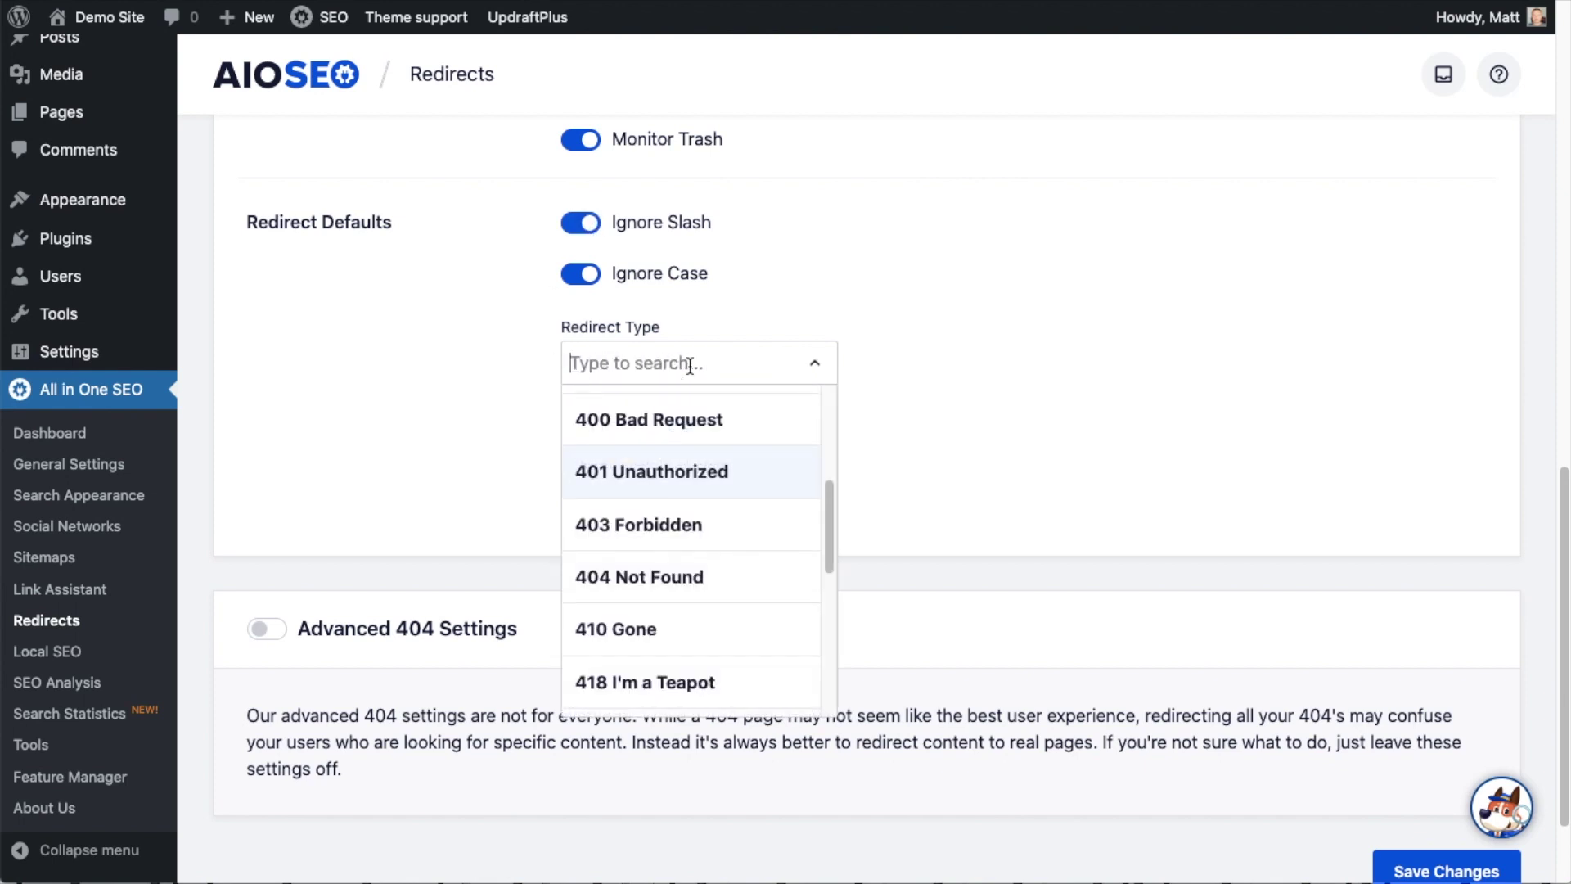
scroll(667, 491, "down", 5)
scroll(667, 492, "down", 1)
scroll(666, 491, "up", 5)
left_click(477, 352)
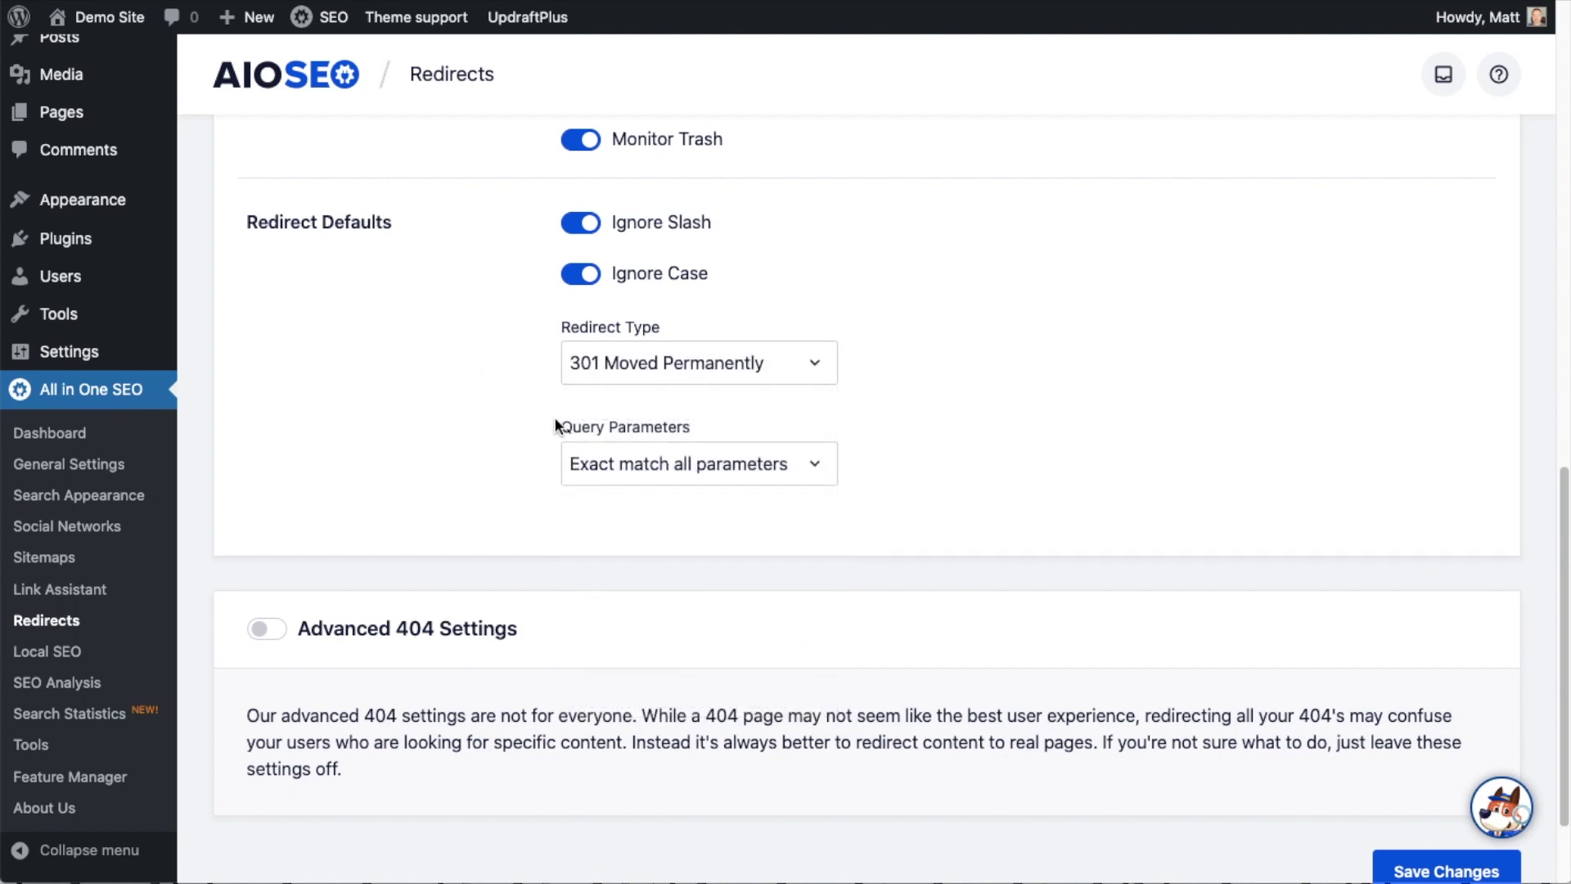
left_click(701, 465)
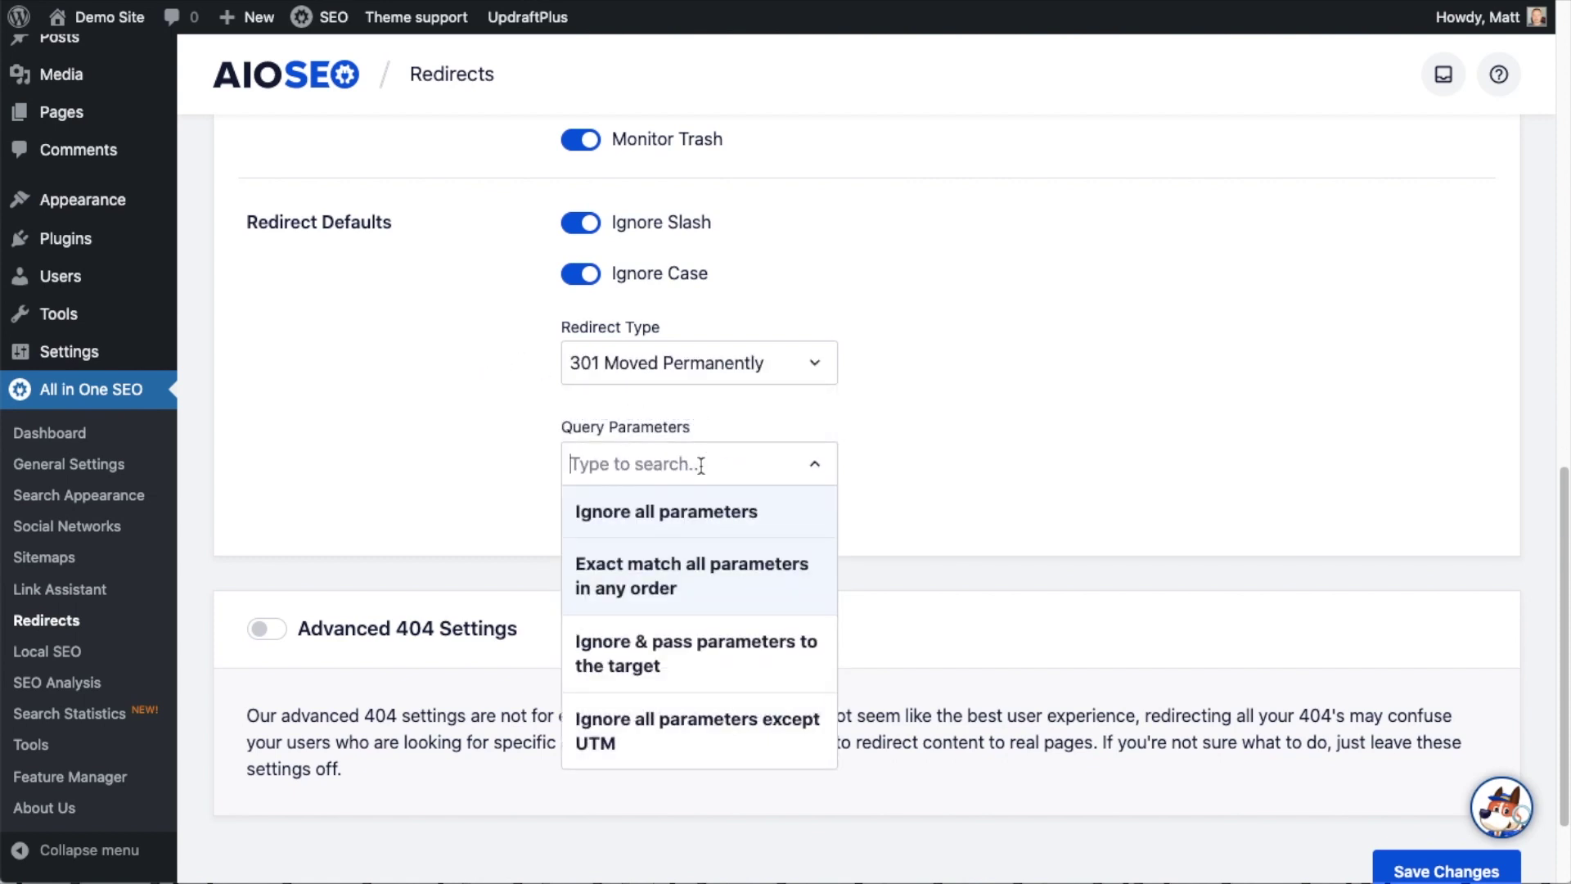
left_click(489, 439)
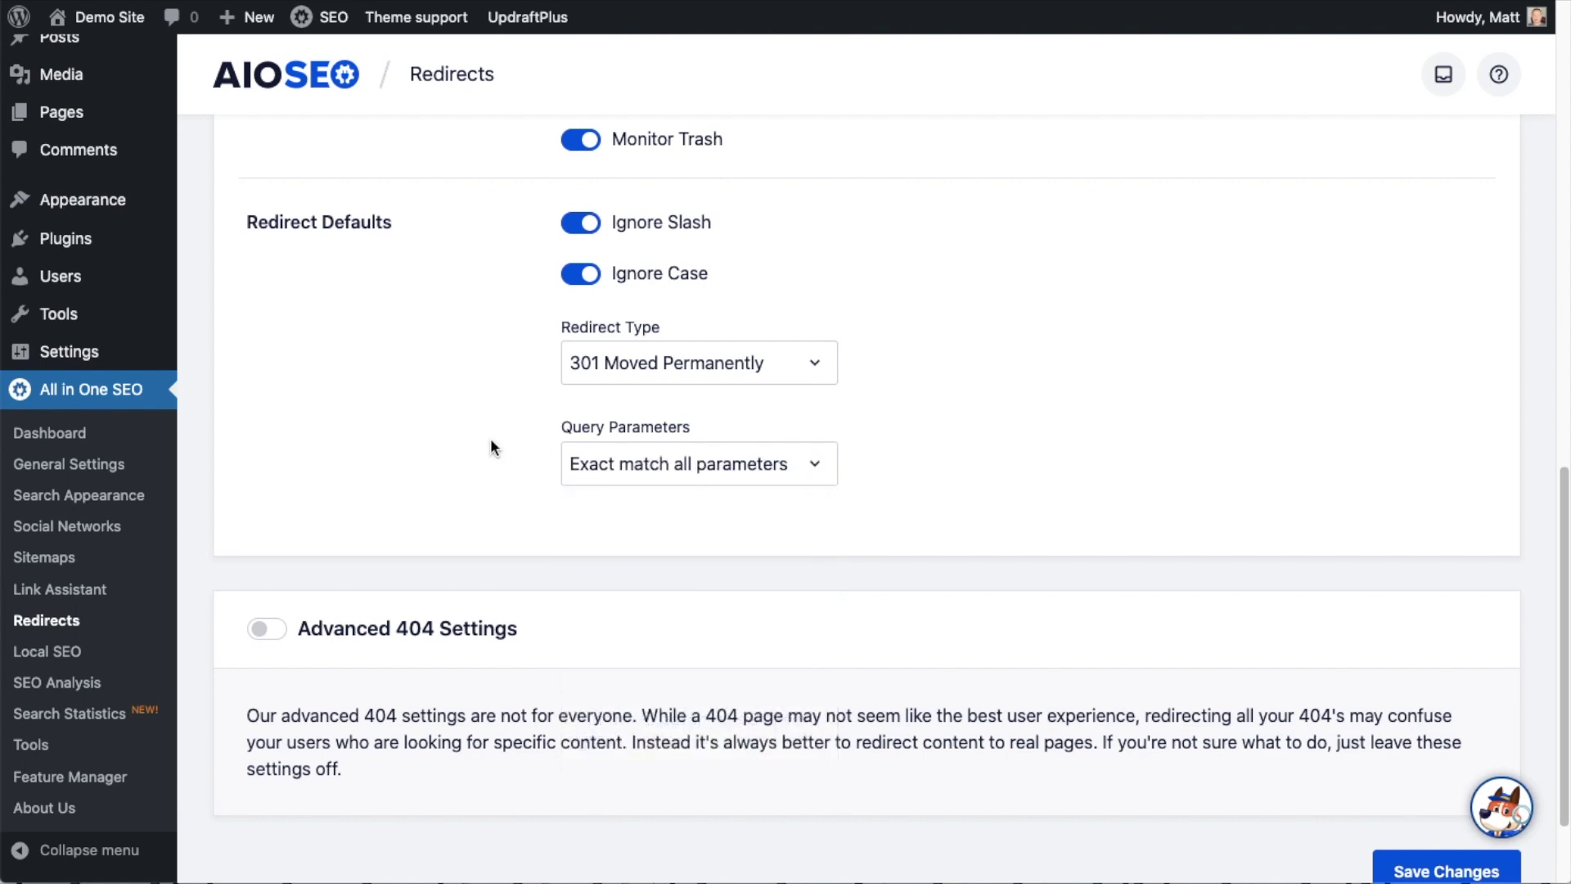
scroll(493, 473, "down", 2)
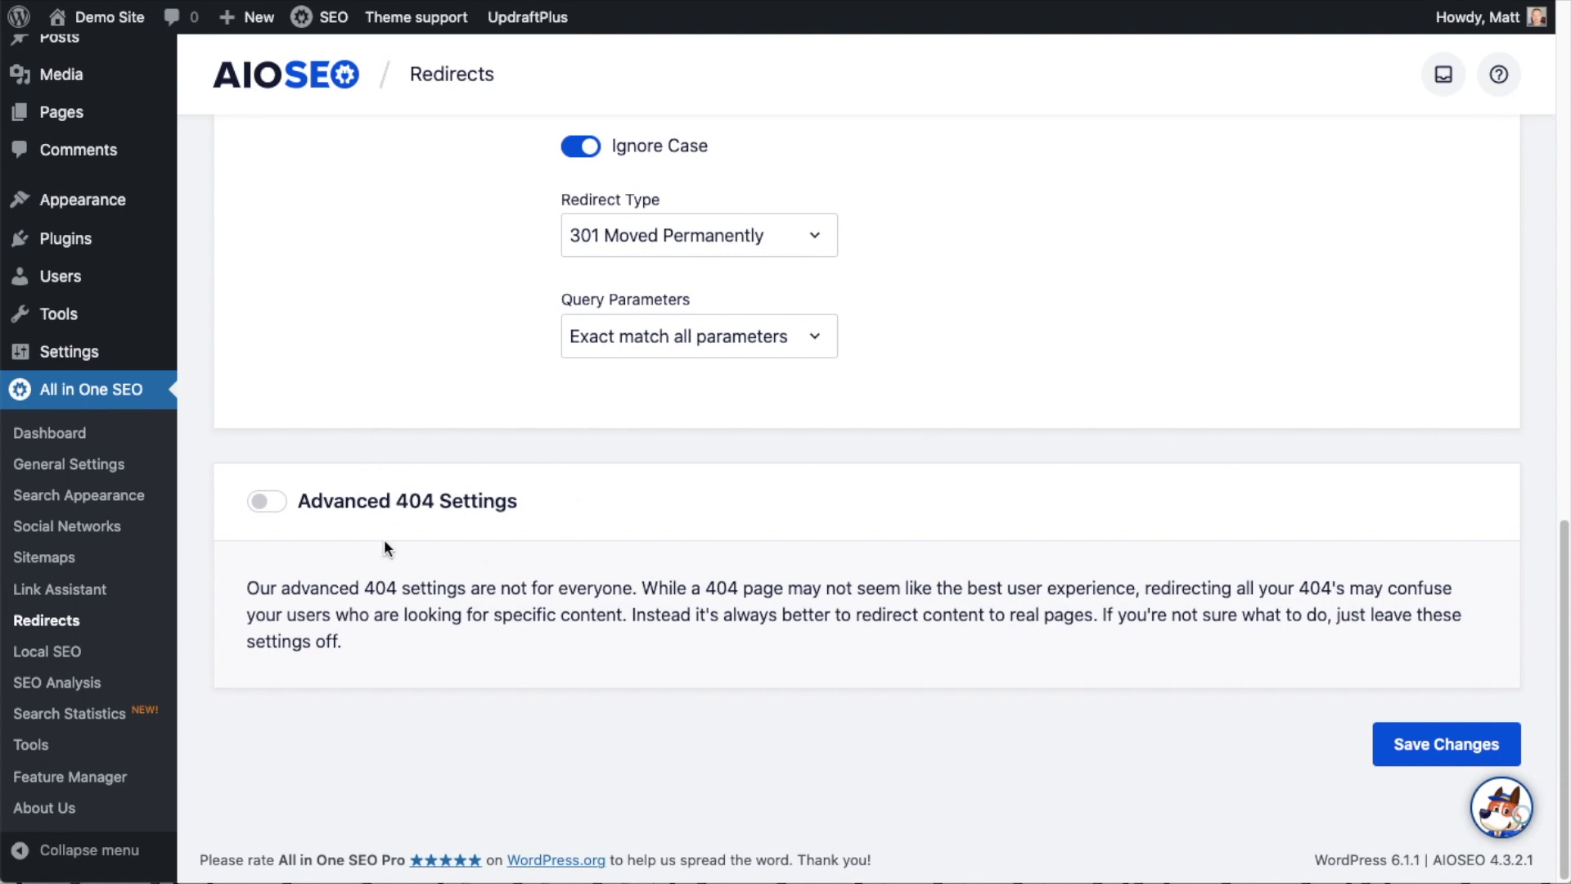
Switch on the Advanced 404 Settings
left_click(275, 511)
scroll(979, 572, "down", 2)
scroll(831, 482, "down", 2)
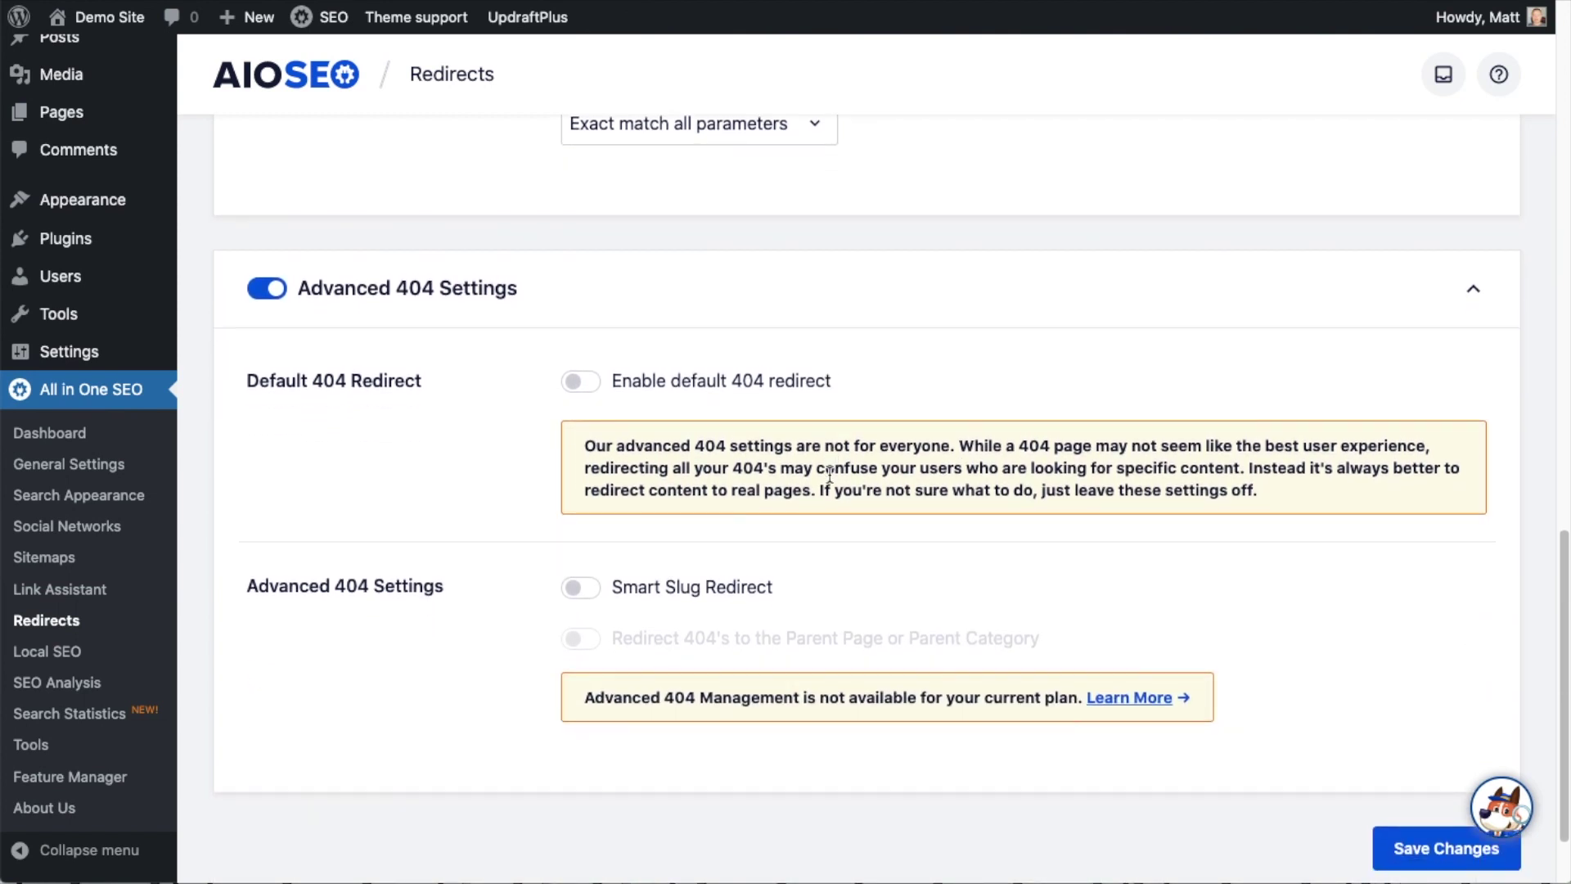
Try the default 404 redirect with Custom URL and Home Page targets, then switch it back off
left_click(590, 388)
scroll(971, 382, "down", 2)
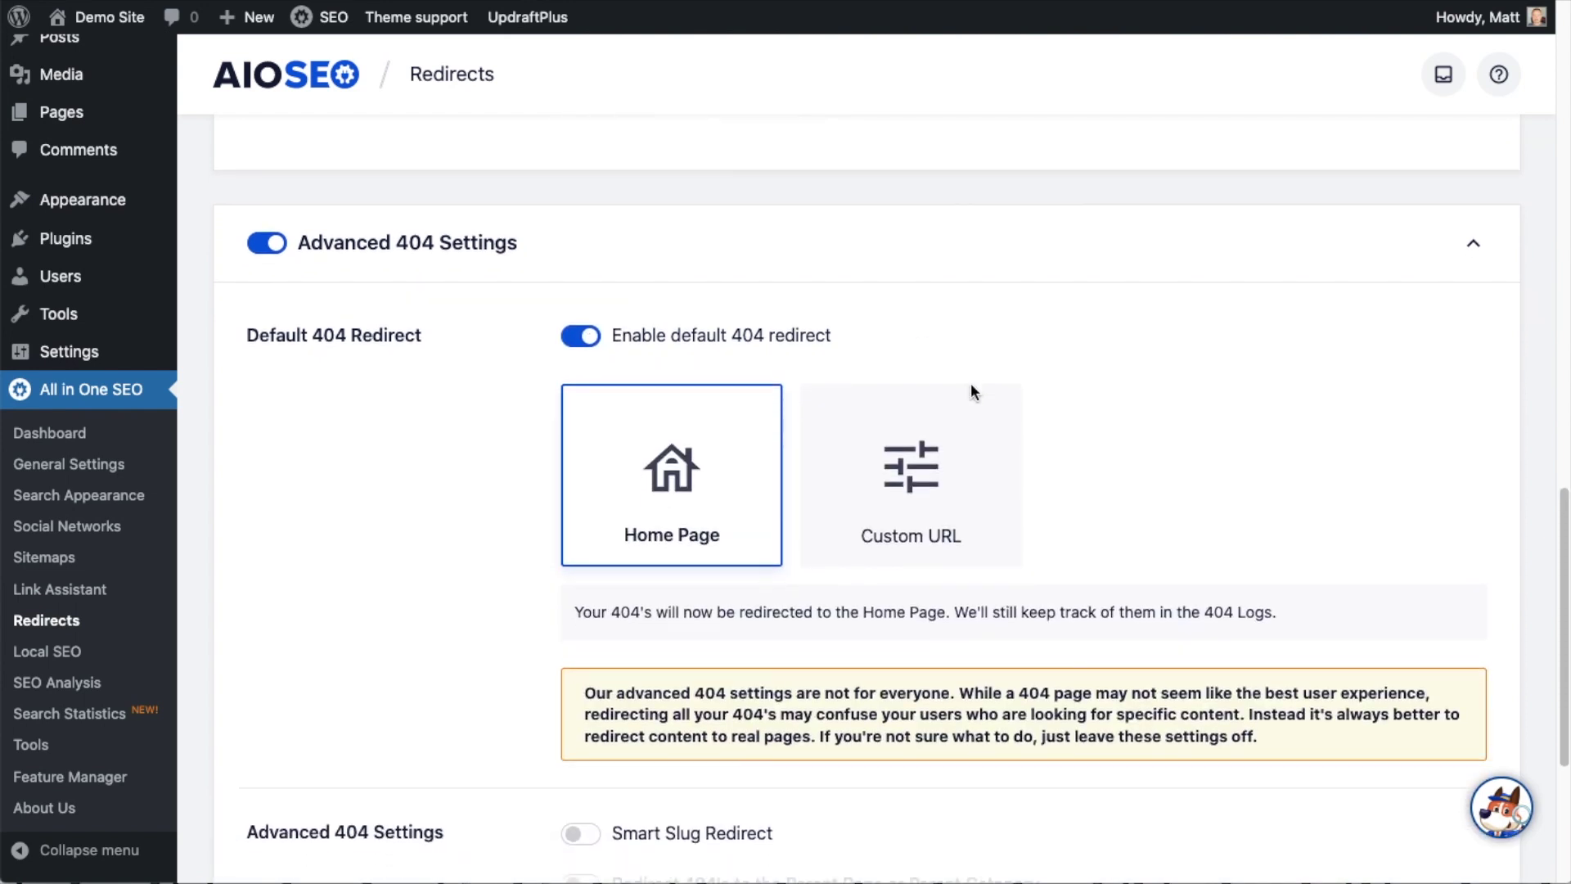
scroll(971, 384, "down", 1)
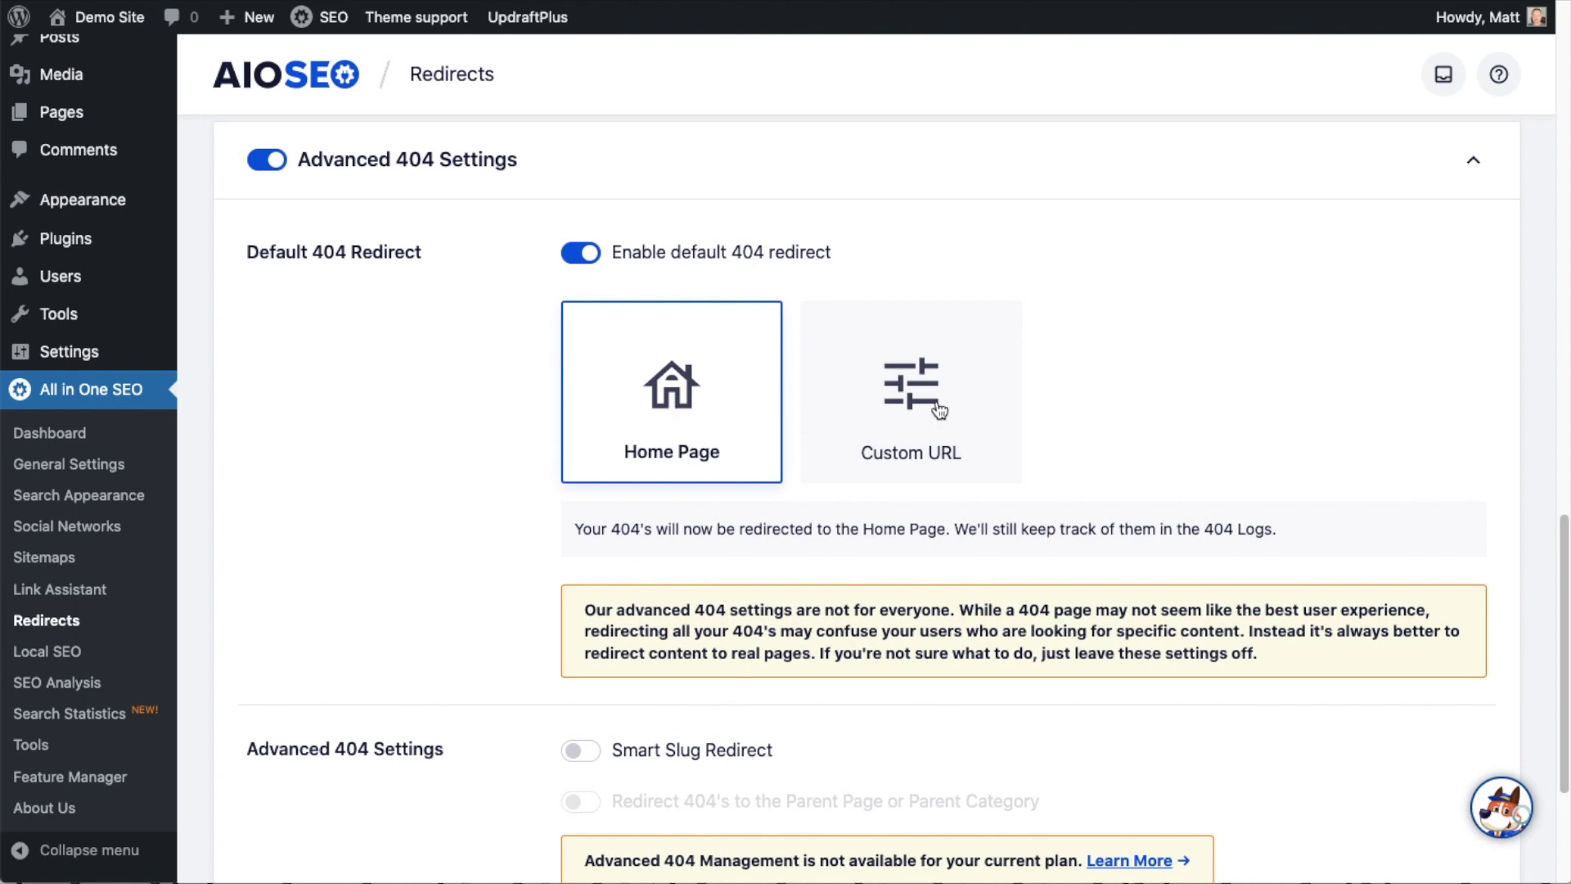
left_click(896, 397)
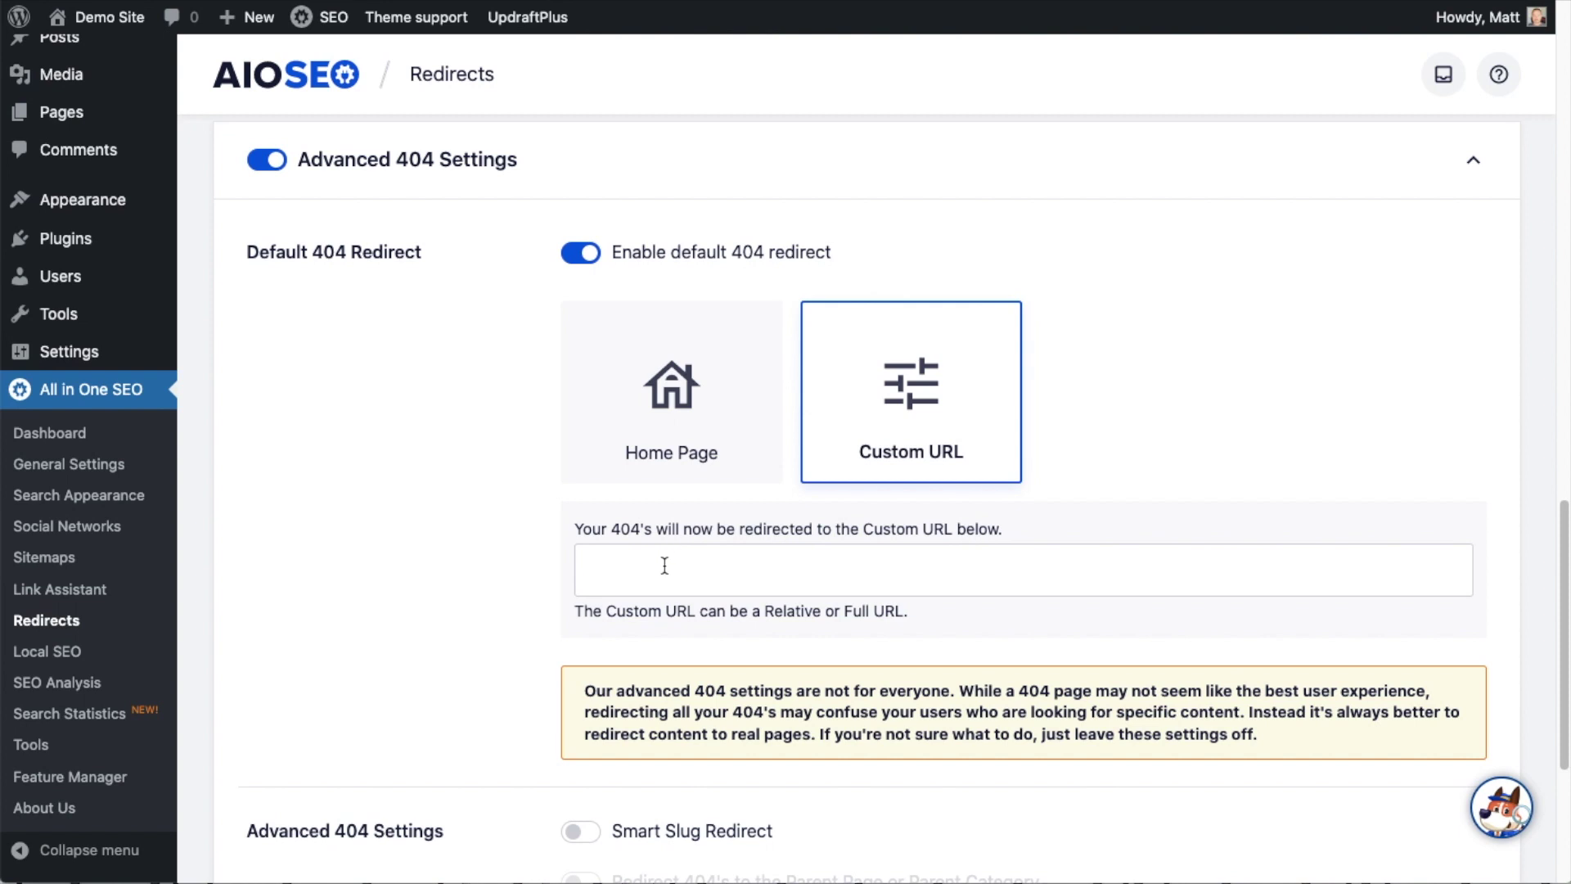
left_click(690, 413)
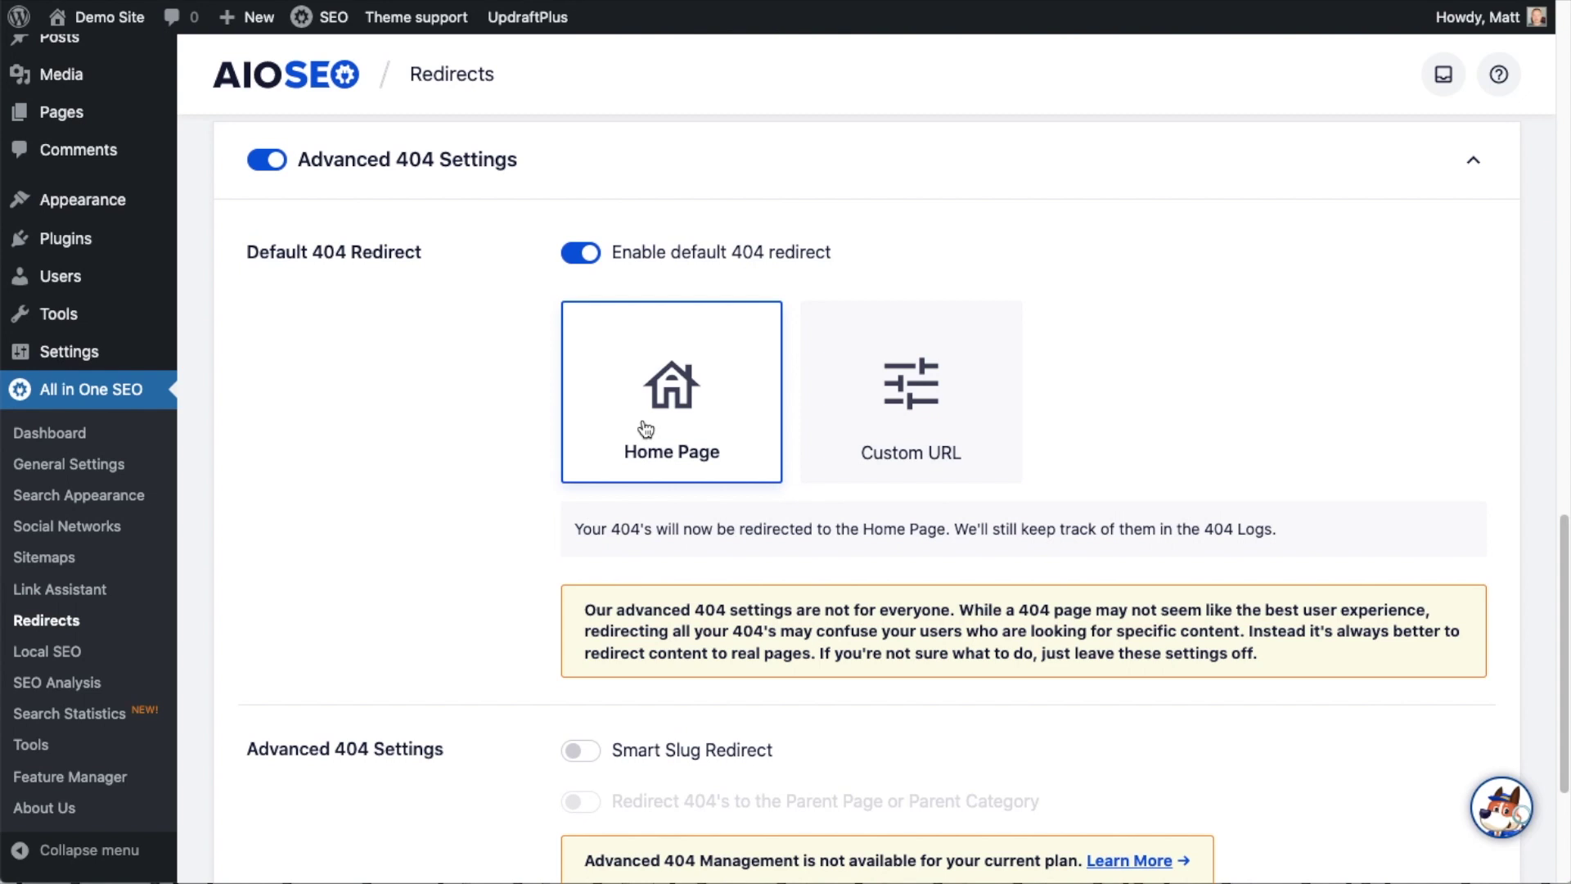
scroll(645, 429, "down", 1)
scroll(593, 274, "up", 1)
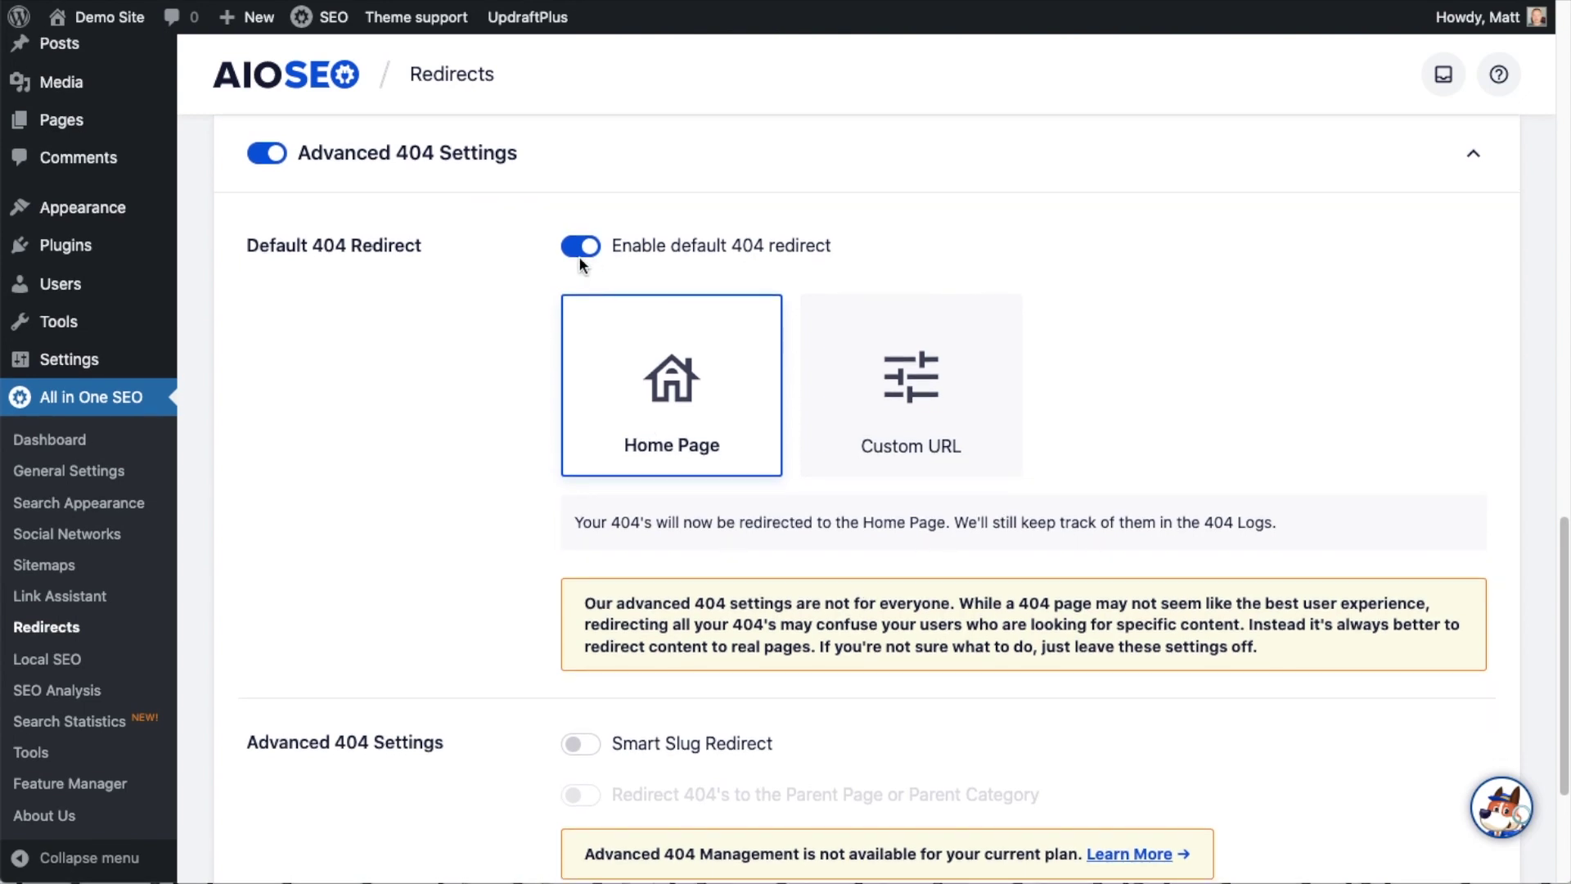
left_click(581, 247)
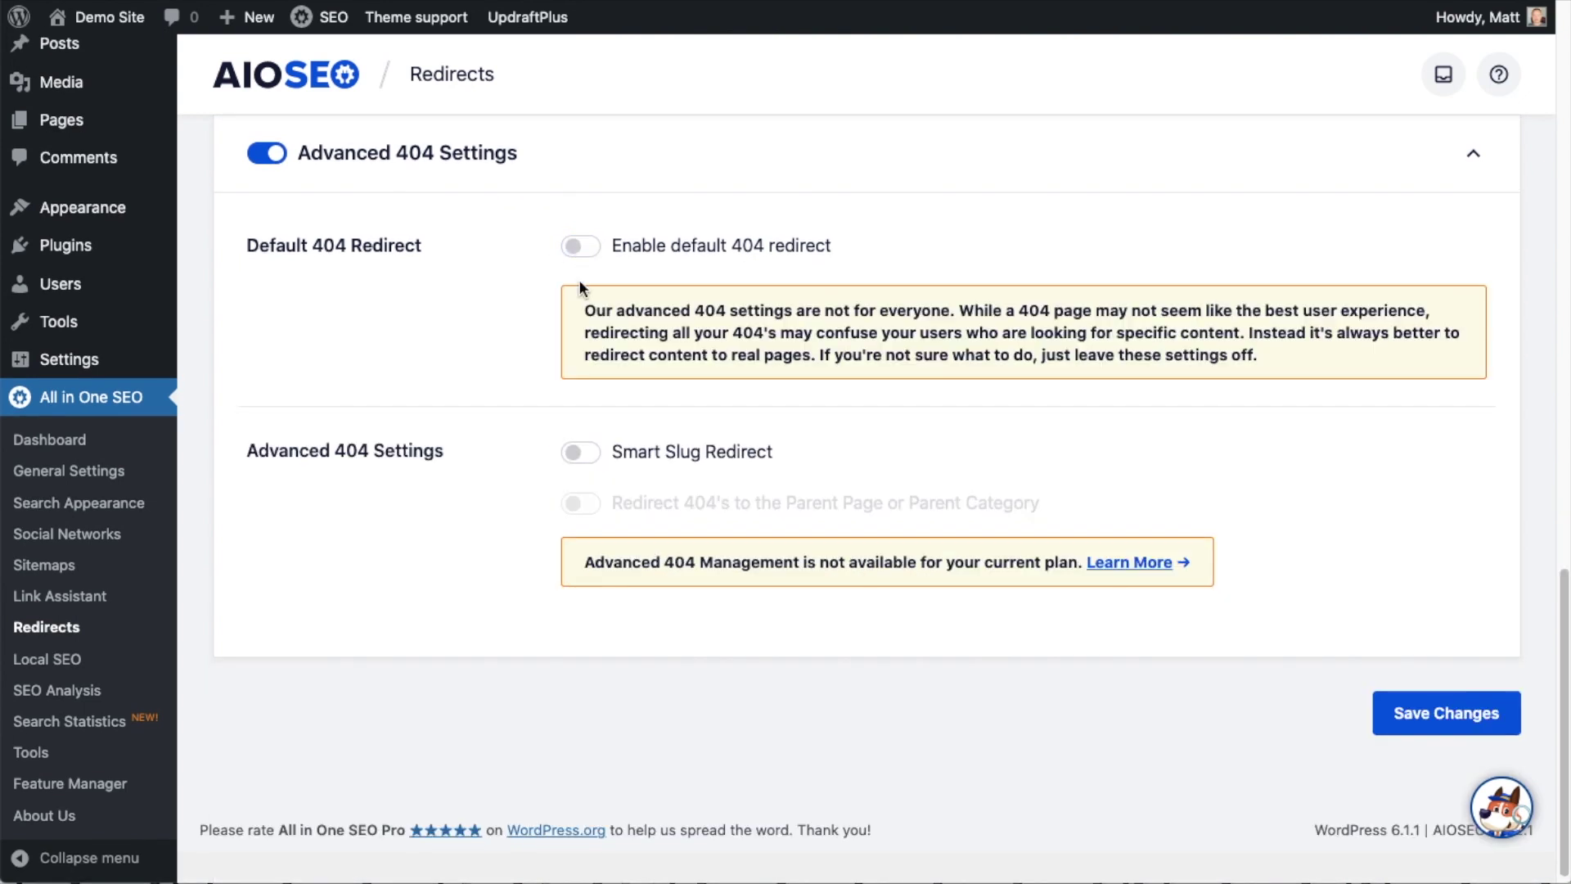
left_click(581, 453)
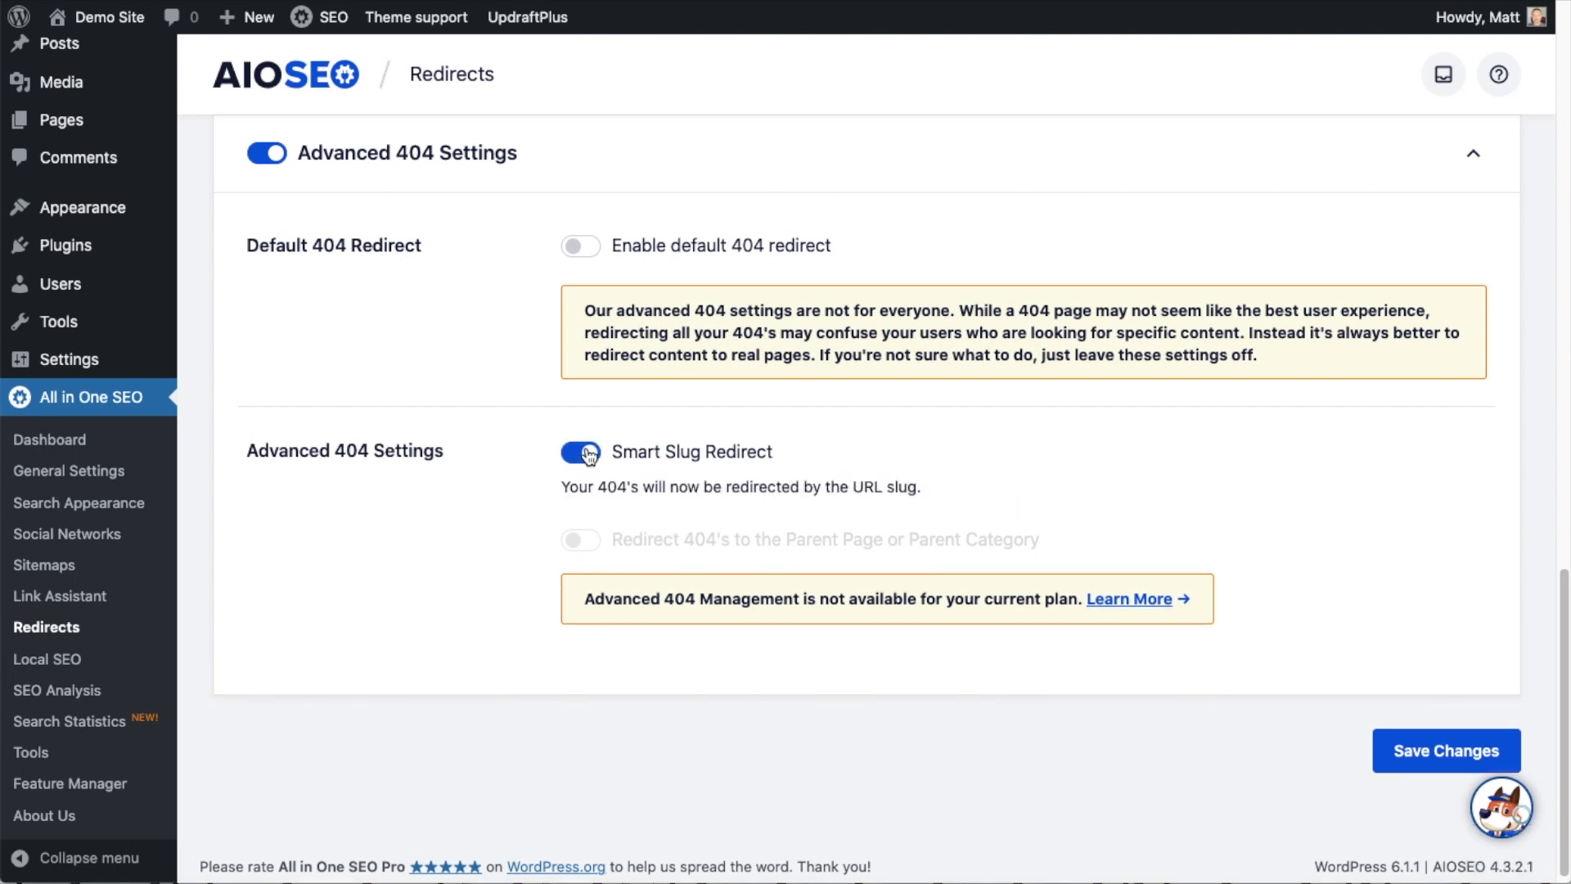
left_click(581, 453)
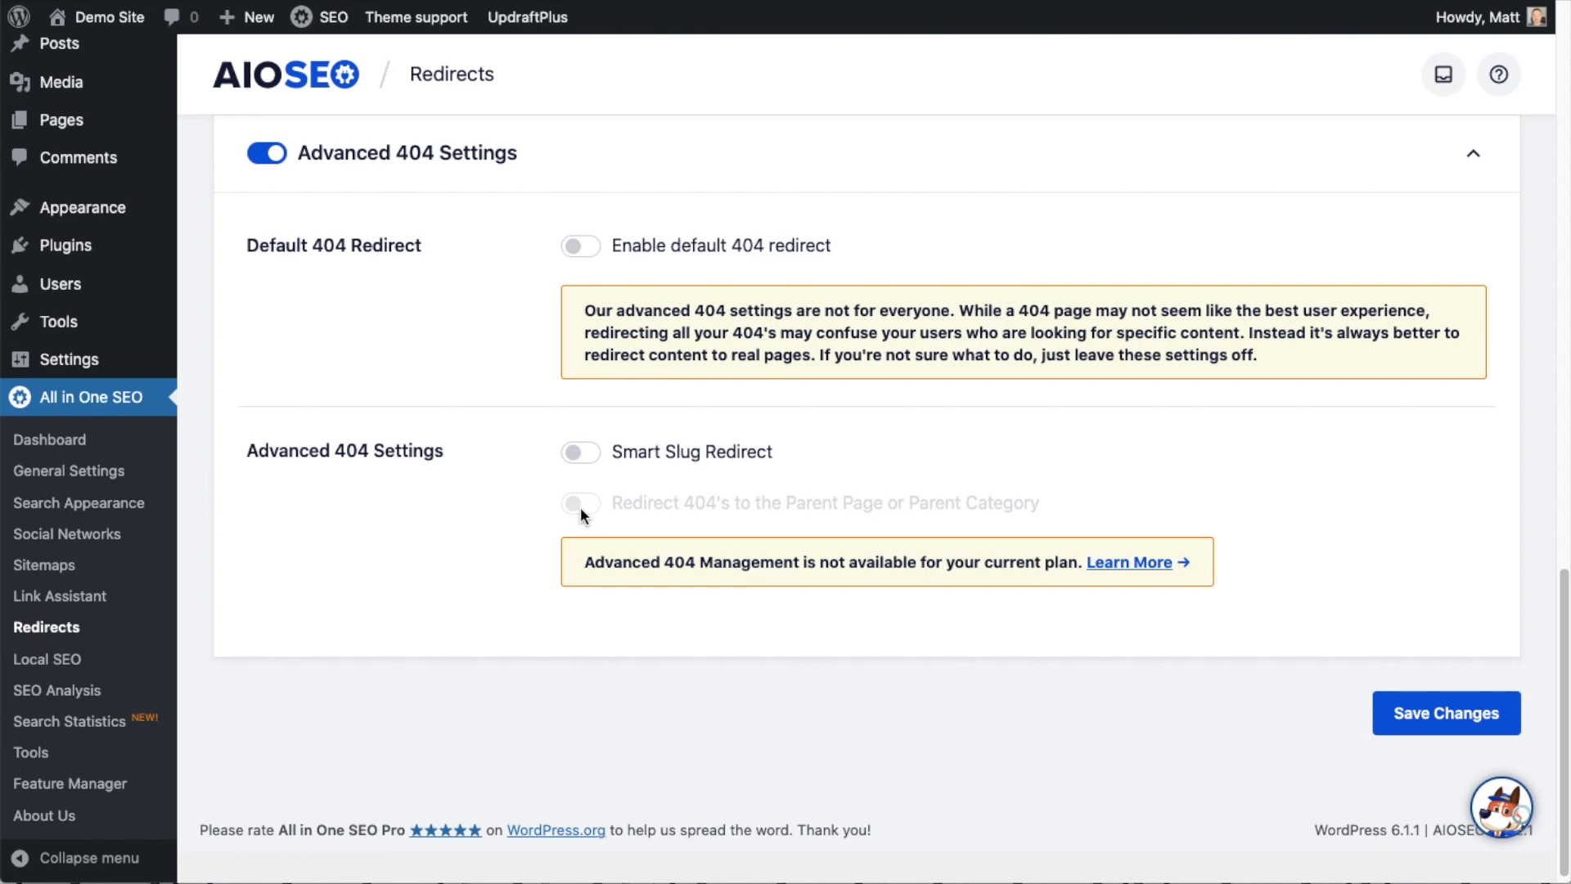
scroll(542, 499, "up", 7)
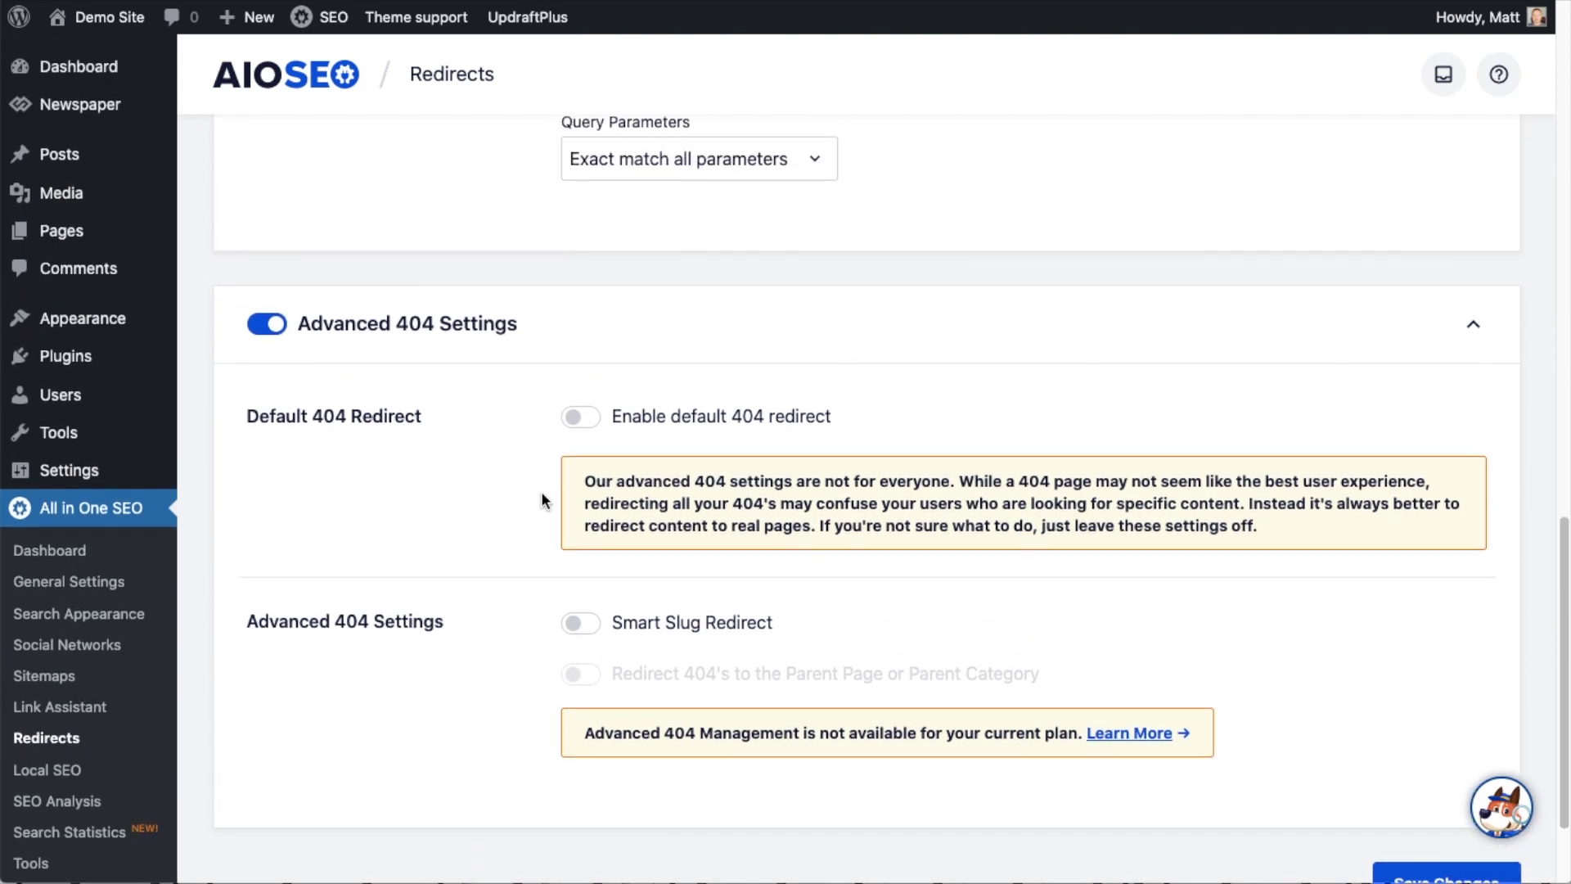
scroll(542, 500, "up", 10)
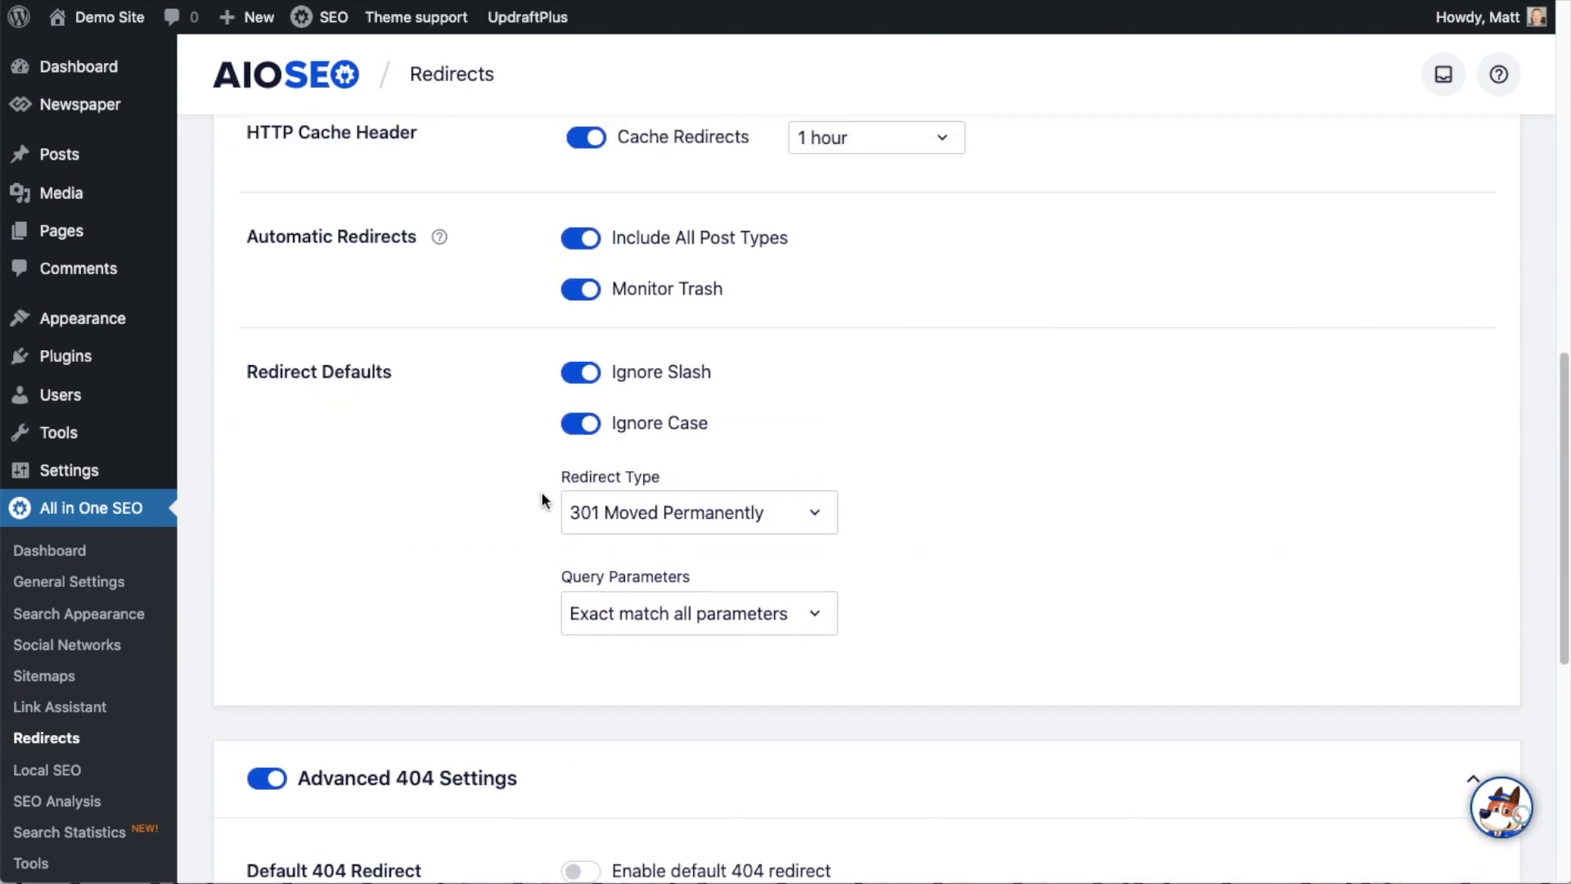